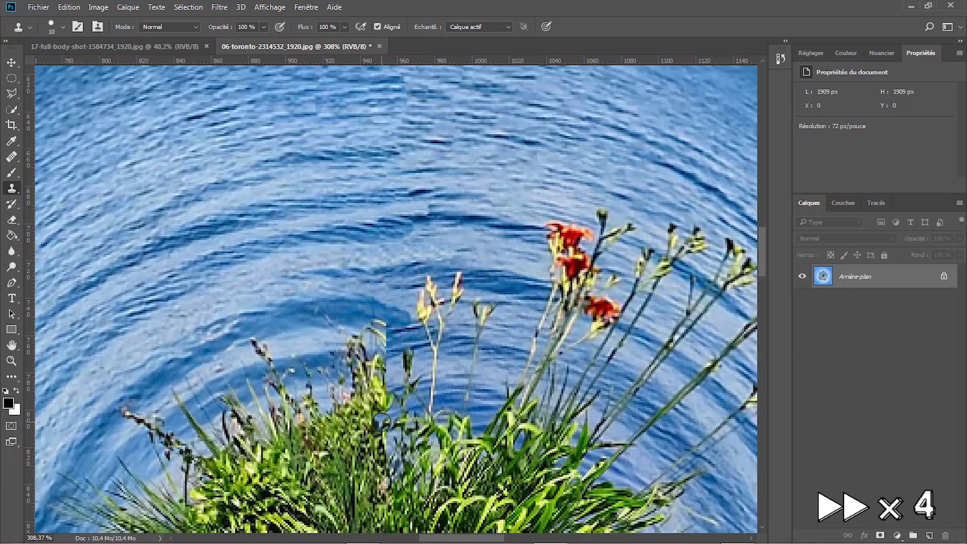
- Crop the circular Toronto planet image to a 1:1 square closely around the skyline ring and its clouds
key("ctrl+t")
right_click(530, 348)
left_click(580, 453)
key("Return")
left_click(12, 125)
left_click_drag(163, 66, 195, 98)
left_click_drag(598, 501, 565, 469)
left_click_drag(501, 316, 483, 304)
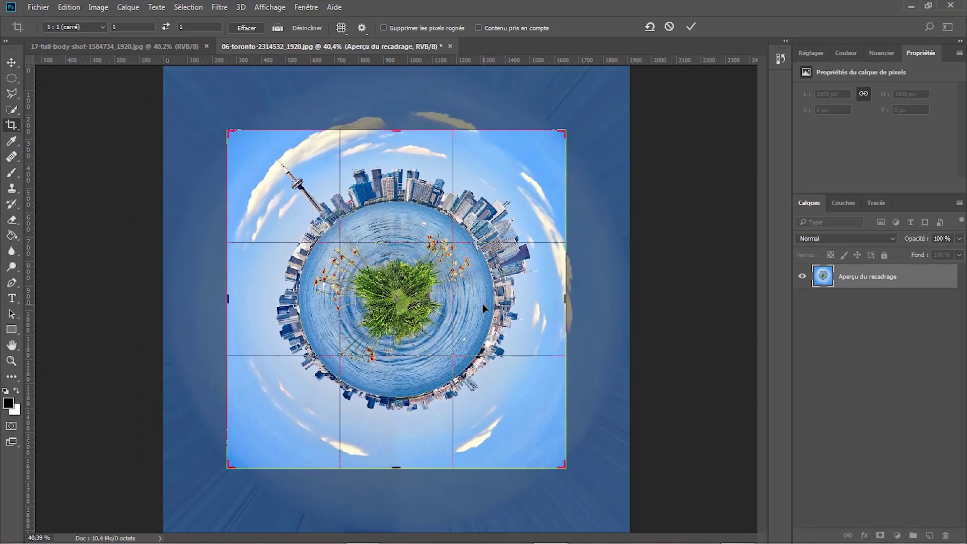
key("Return")
key("z")
left_click(361, 27)
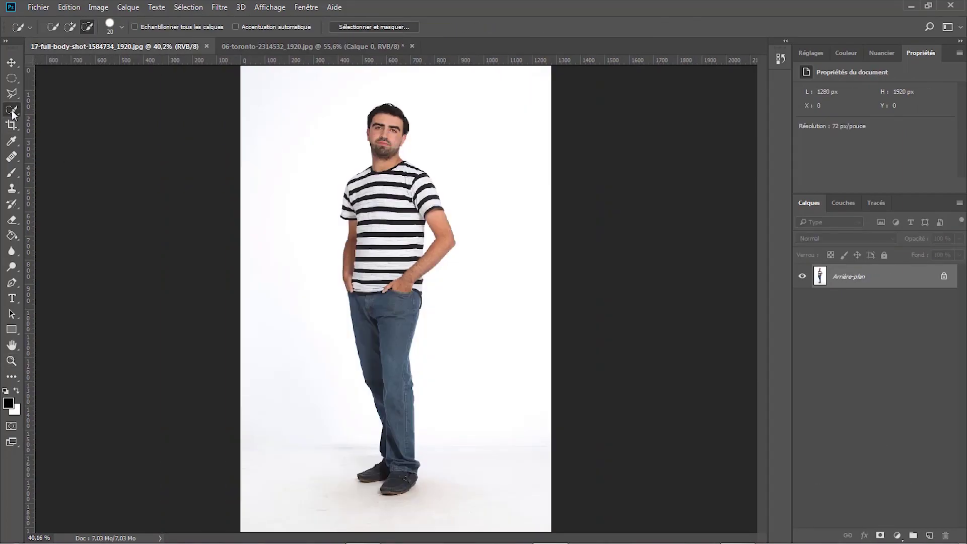
- Select the standing man in the full-body photo with Quick Selection and start refining the cut-out in Select and Mask
scroll(320, 215, "up", 3)
scroll(367, 415, "down", 5)
scroll(366, 414, "up", 5)
left_click(87, 27)
left_click(374, 26)
scroll(366, 297, "up", 4)
left_click(12, 94)
left_click(101, 27)
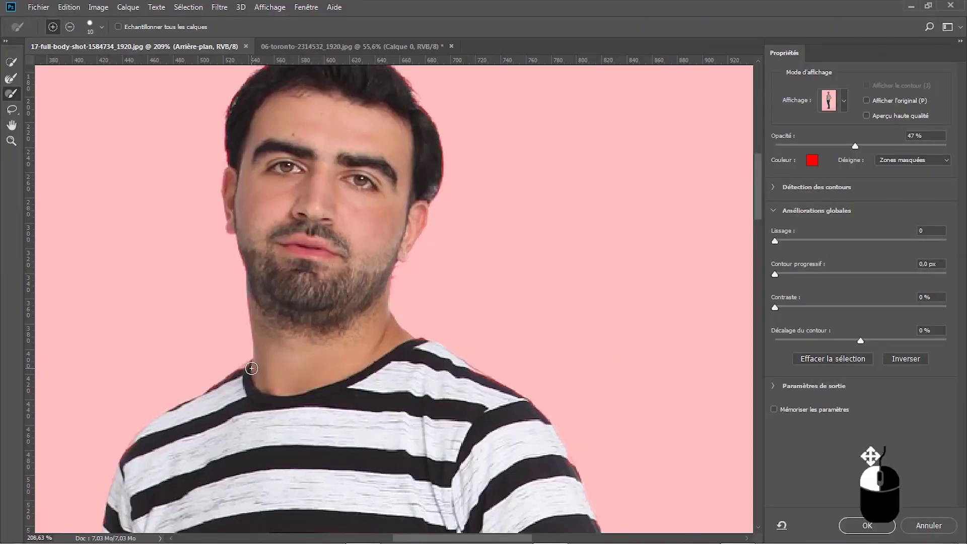
- Refine the selection's edges down the man's body, from the shoulders and arms to the trousers and shoes
scroll(181, 301, "down", 10)
scroll(585, 444, "down", 10)
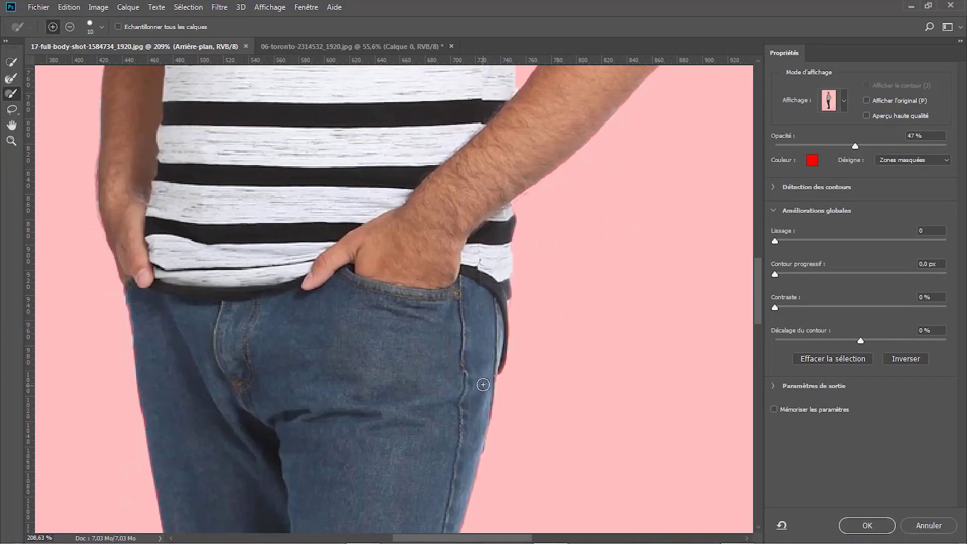
scroll(432, 367, "up", 8)
left_click_drag(432, 368, 465, 333)
scroll(466, 332, "down", 5)
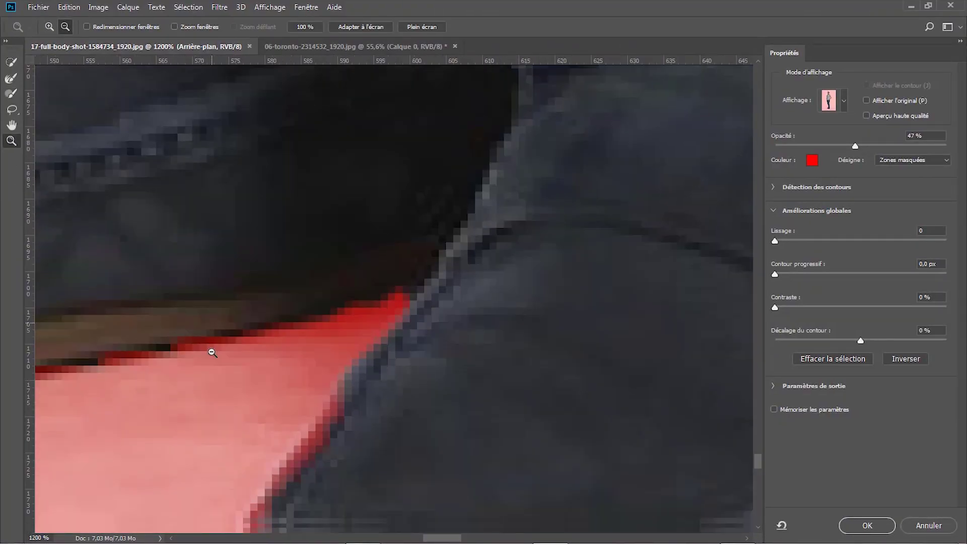
key("z")
key("ctrl+0")
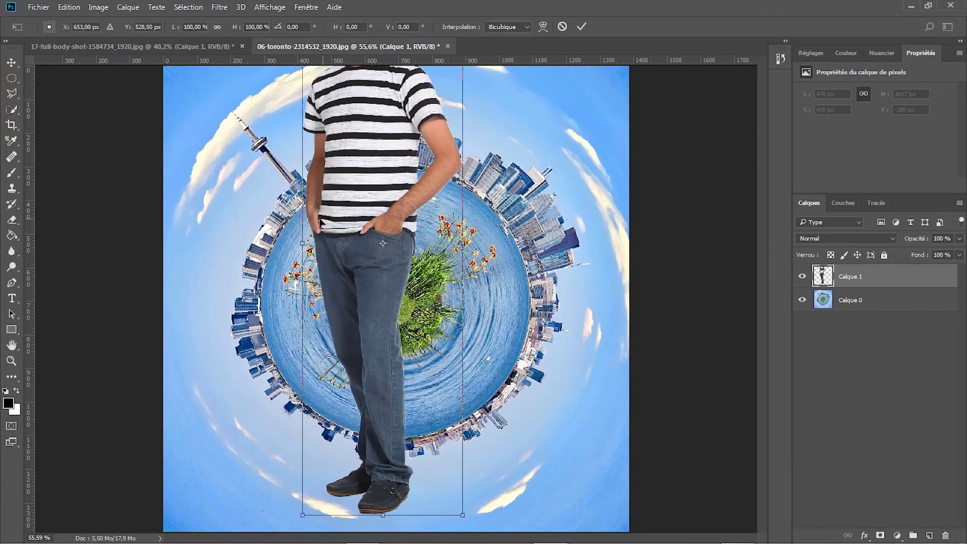
- Scale down the man's cut-out layer and stand him on the grass at the planet's centre
left_click_drag(408, 302, 385, 280)
left_click_drag(445, 101, 473, 73)
key("Return")
- Render a 105 mm lens flare on a new black layer named Soleil and scale it to 60,06 % beside the skyline in Superposition mode
key("ctrl+shift+alt+n")
double_click(850, 276)
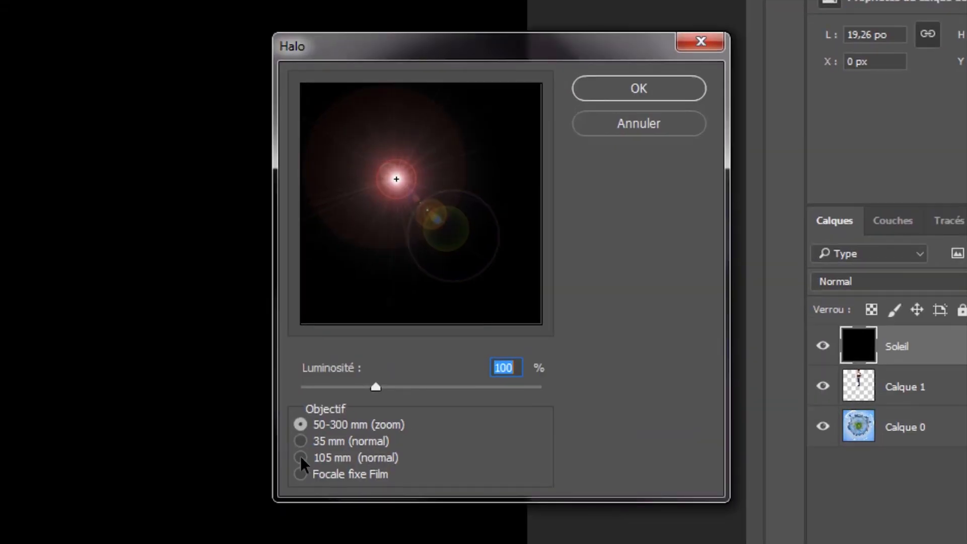
left_click(494, 340)
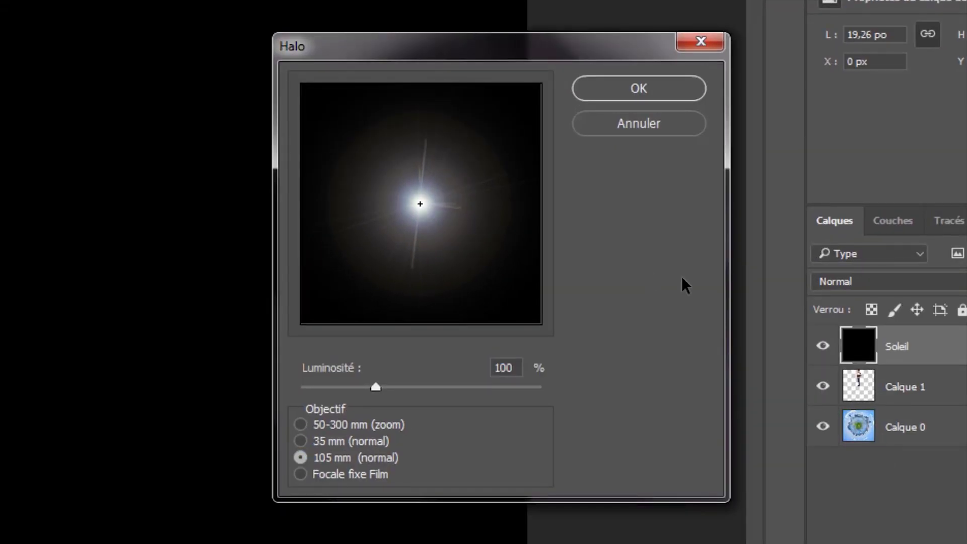
key("Return")
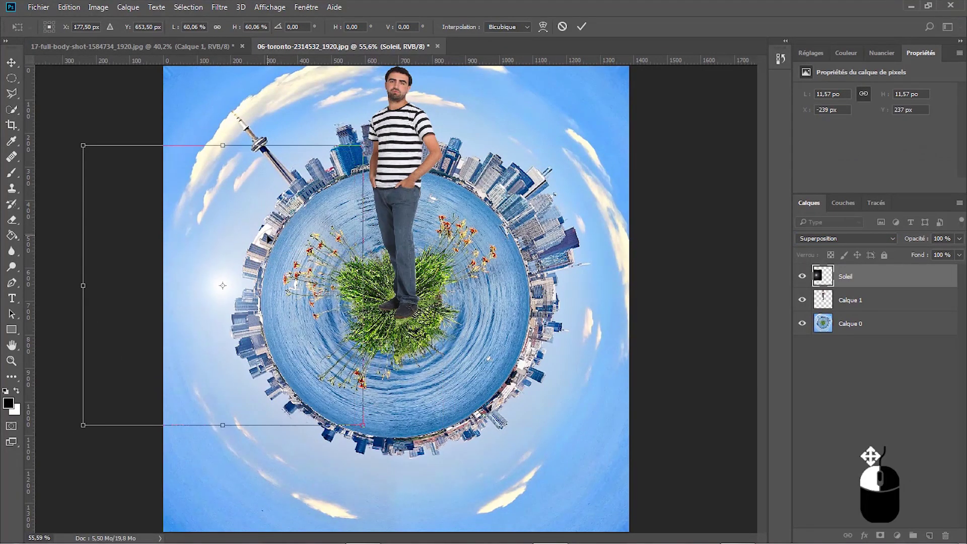
key("Return")
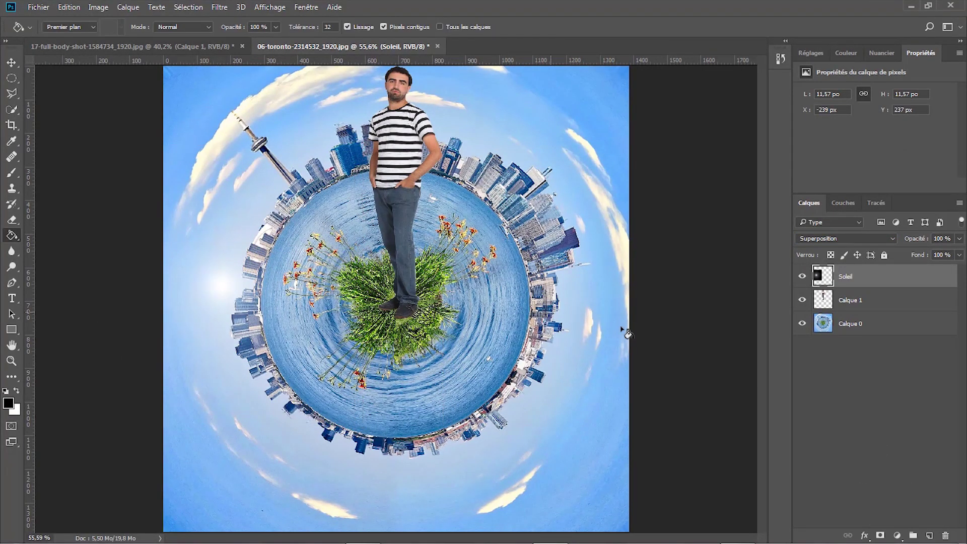
- Clip a Teinte/Saturation adjustment with hue 52 and saturation 75 to the Soleil layer, and reposition the flare with Free Transform
left_click(875, 186)
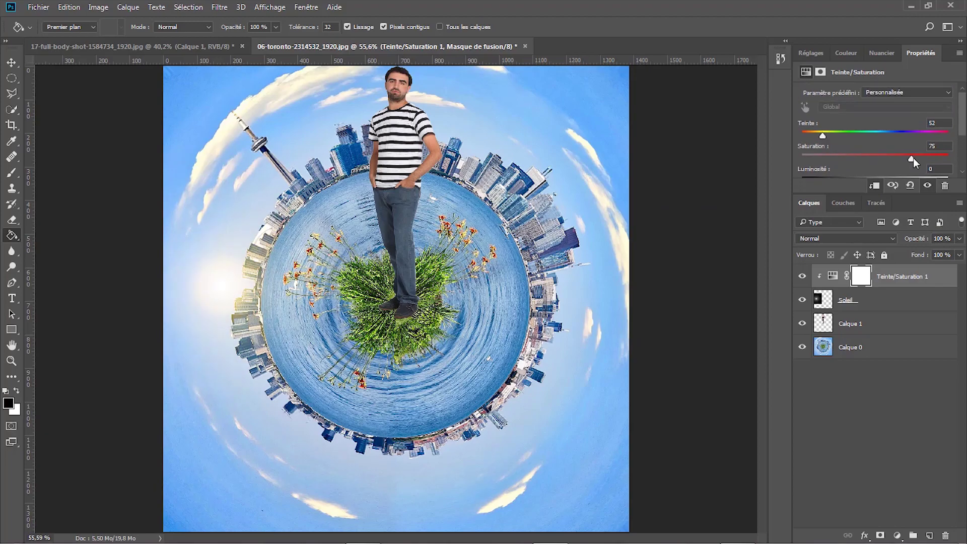
left_click(851, 300)
key("ctrl+t")
left_click_drag(198, 274, 210, 278)
key("Return")
key("g")
- Add a layer named "Ombre des Pieds" above the planet layer and brush a shadow under the man's feet
left_click(861, 348)
key("ctrl+shift+alt+n")
type("Ombre des Pieds")
key("Return")
scroll(398, 310, "up", 5)
key("b")
mouse_move(384, 370)
left_mouse_down()
mouse_move(499, 288)
mouse_move(501, 303)
mouse_move(524, 275)
left_mouse_up()
key("z")
key("ctrl+0")
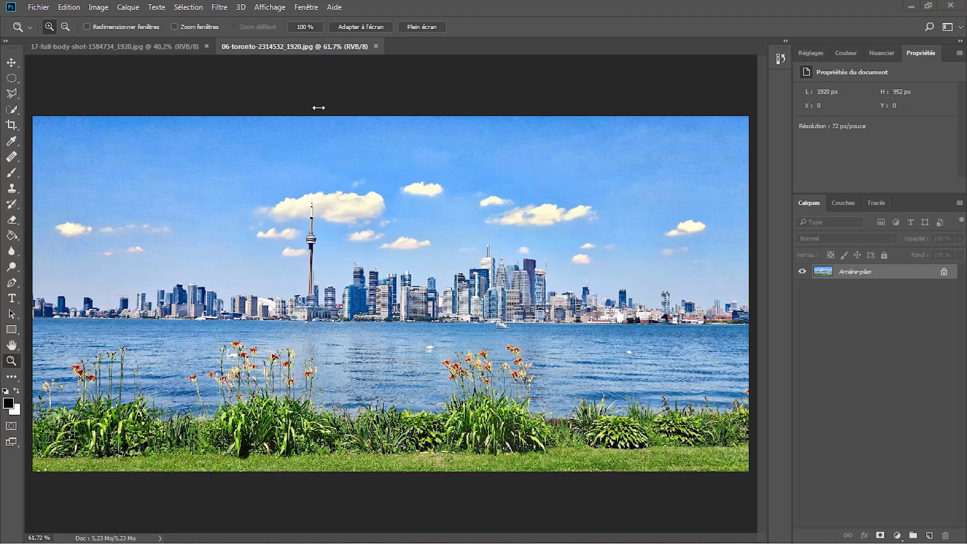
- Display the rulers and place a horizontal guide on the waterline at the far left of the Toronto photo
left_click(276, 8)
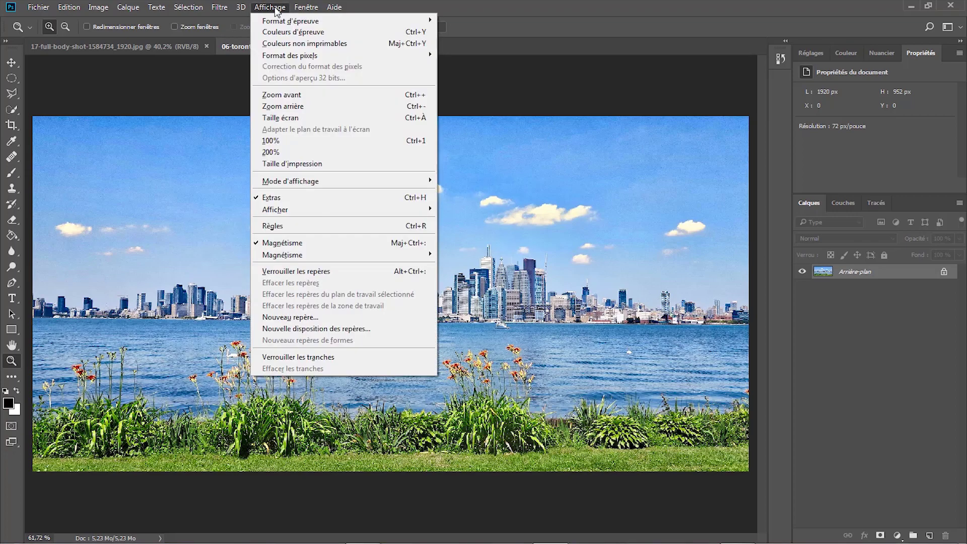
left_click(265, 226)
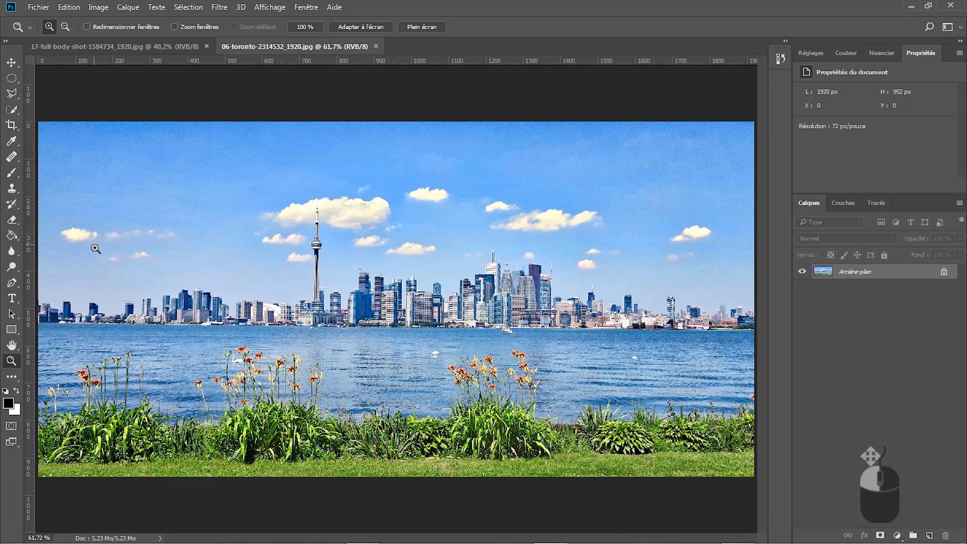
left_click_drag(76, 323, 372, 319)
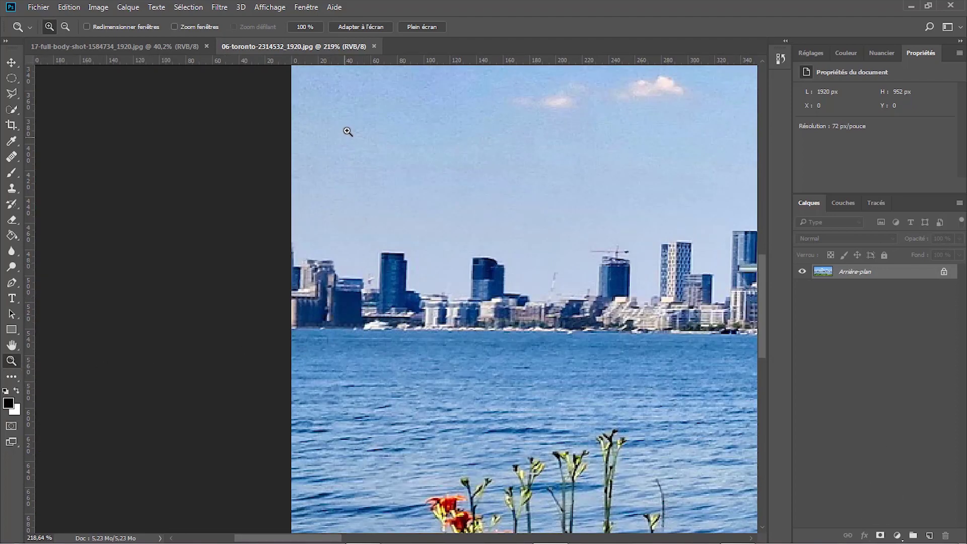
left_click_drag(356, 59, 351, 329)
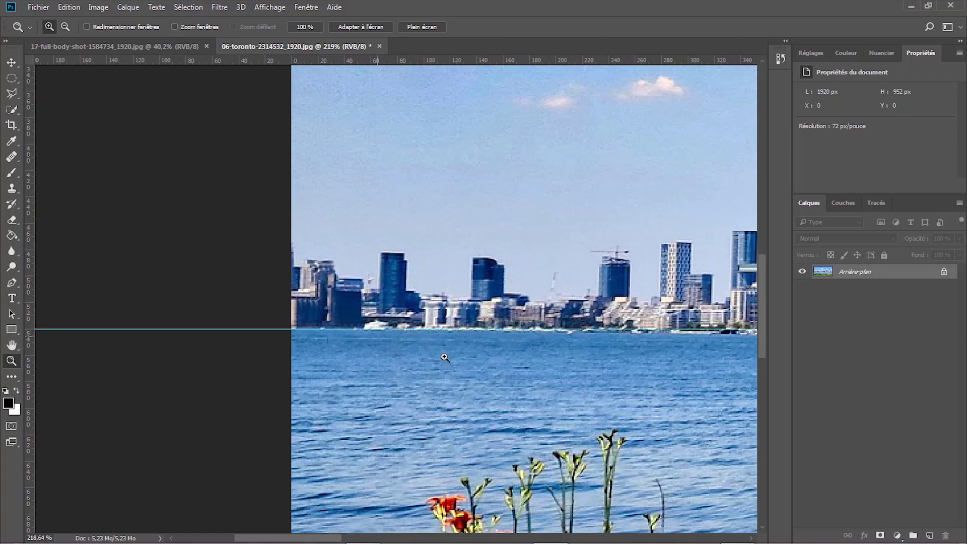
left_click(365, 26)
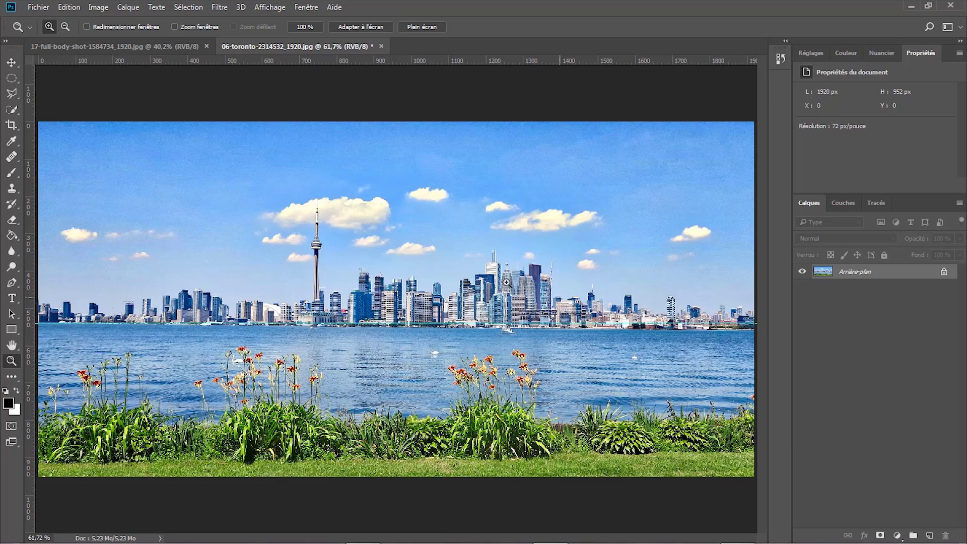
- Rotate the canvas 0,6° counter-clockwise to level the horizon, and check the waterline against the guide at the photo's right edge
left_click(98, 8)
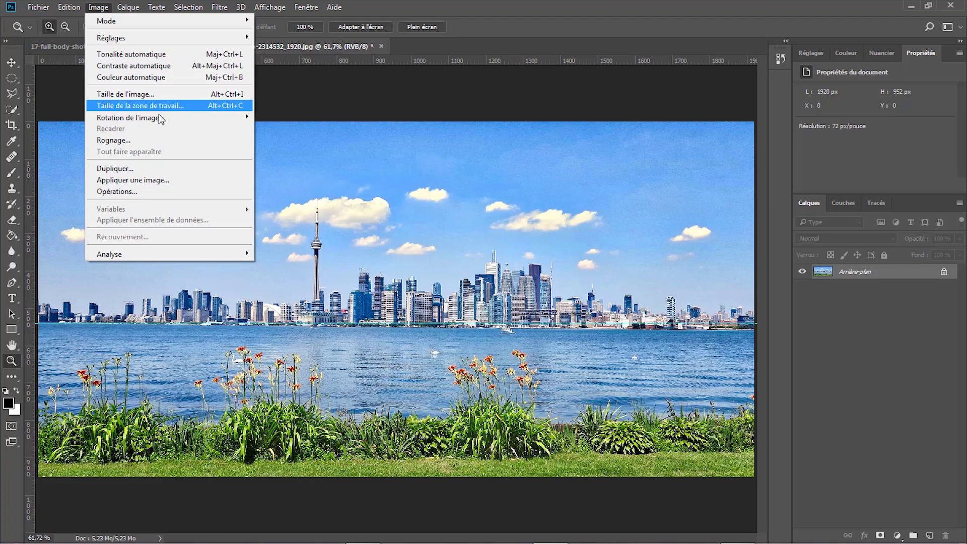
mouse_move(200, 118)
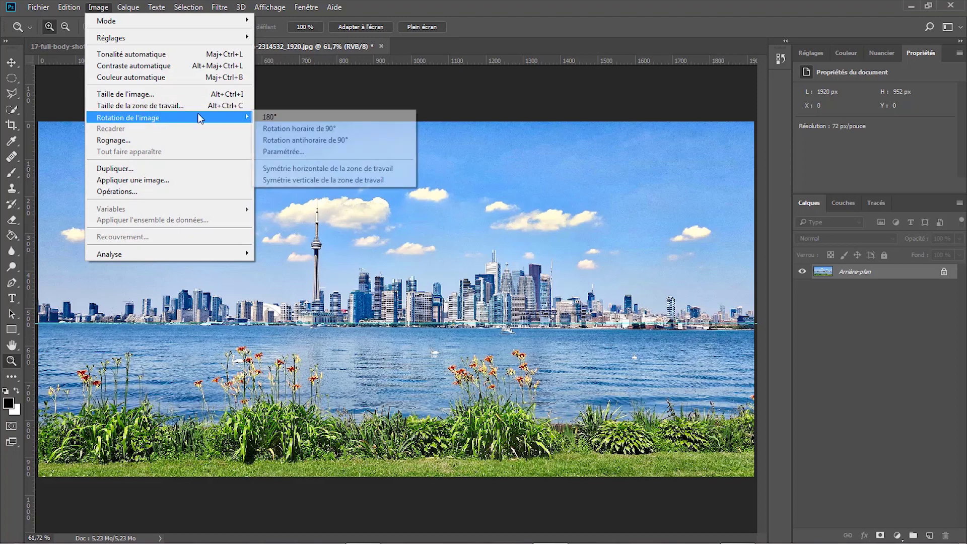
left_click(284, 152)
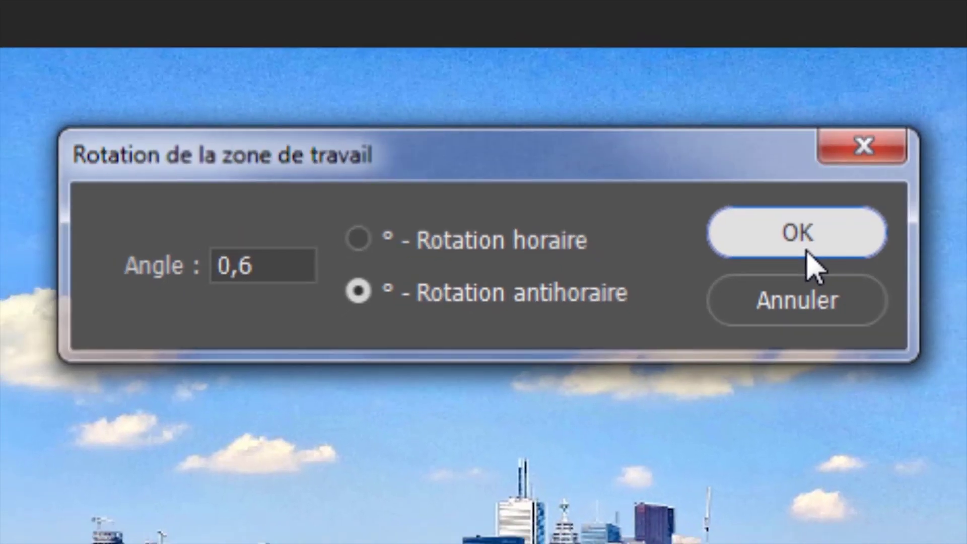
left_click(827, 256)
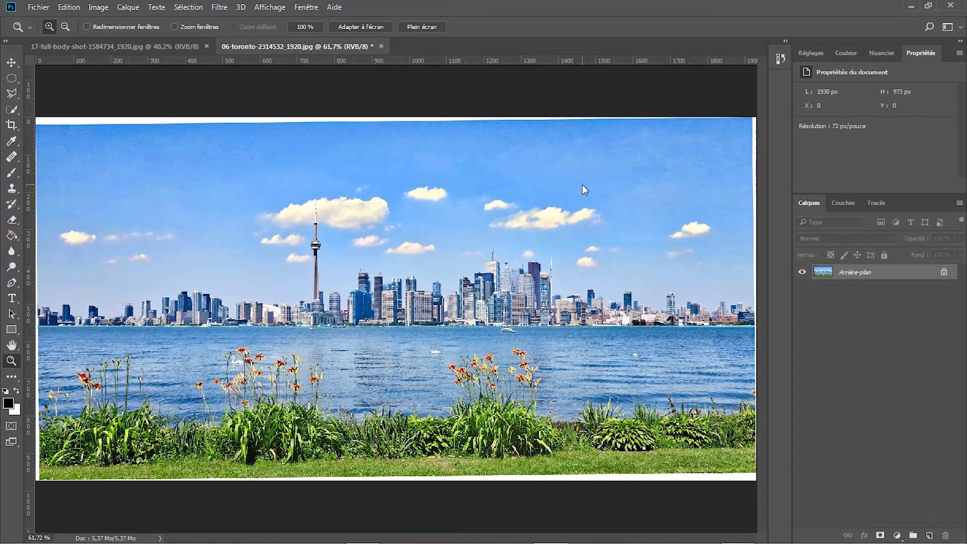
left_click_drag(760, 328, 781, 376)
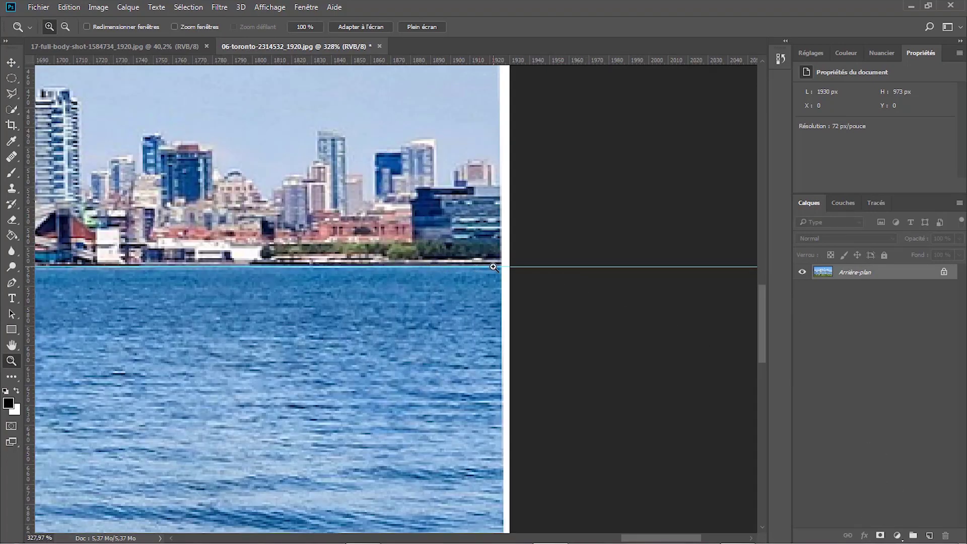
left_click(352, 28)
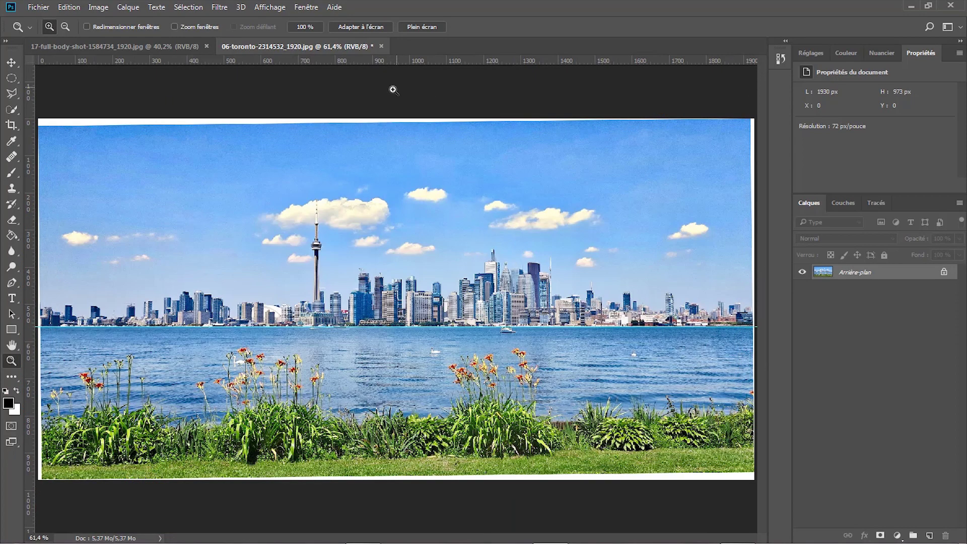
- Start a crop of the rotated photo that excludes the white strips along its upper and left edges
left_click_drag(76, 114, 2, 276)
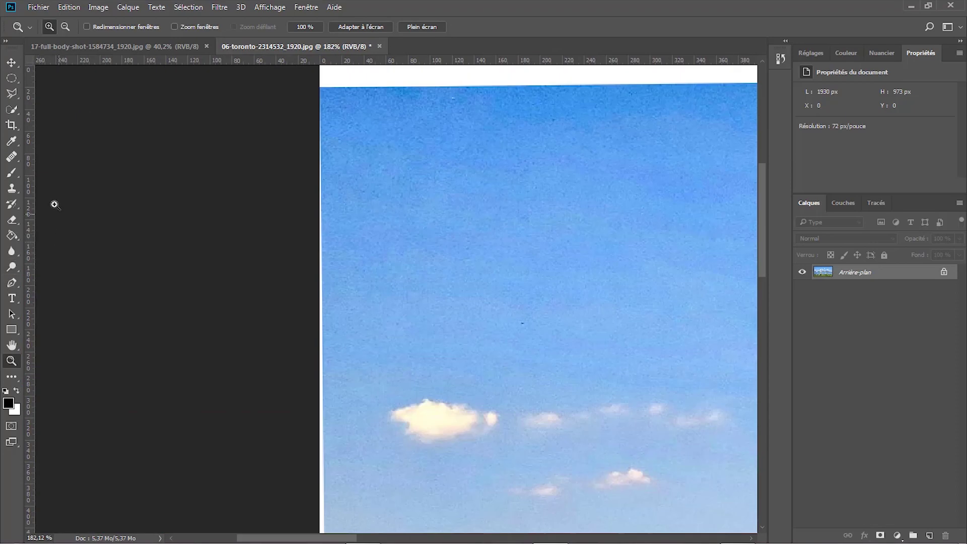
left_click(10, 126)
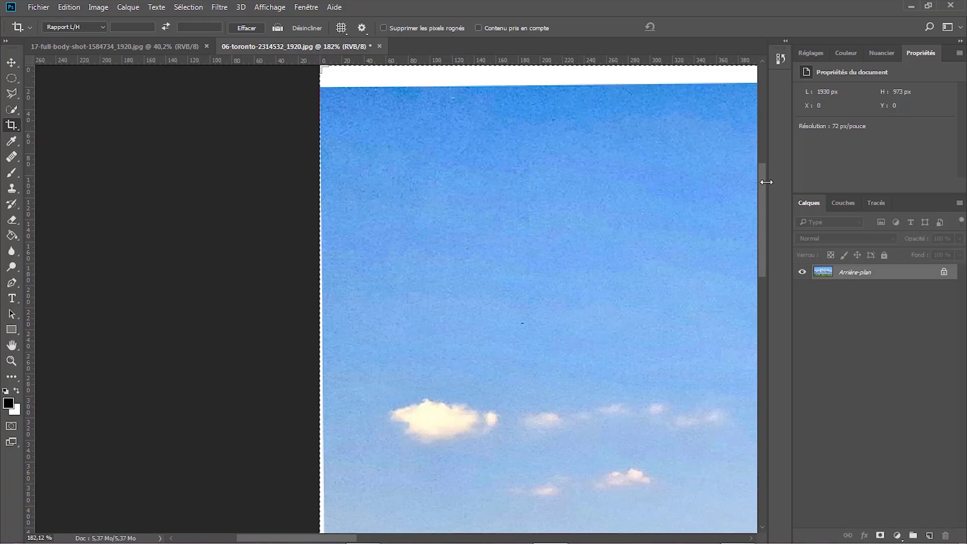
left_click_drag(761, 183, 758, 173)
left_click_drag(362, 113, 360, 124)
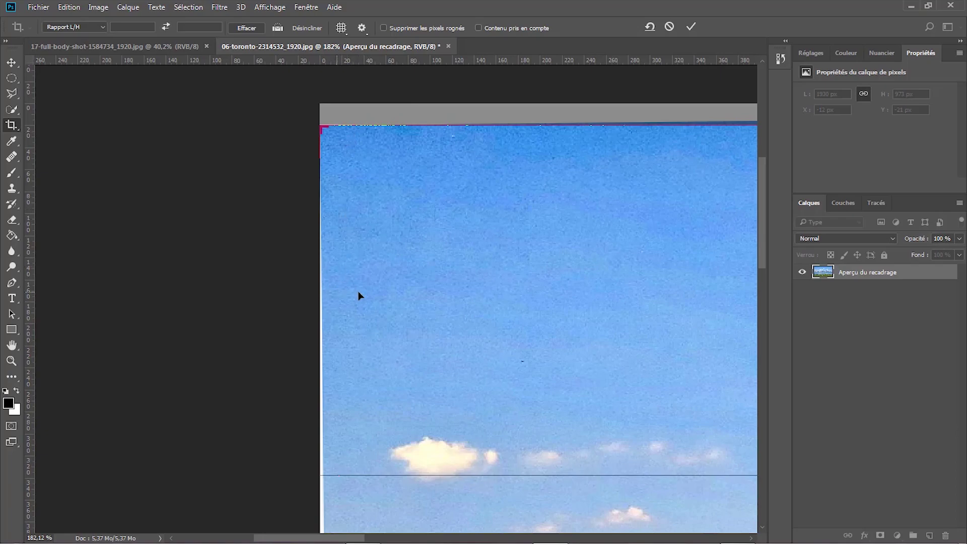
left_click_drag(766, 207, 744, 405)
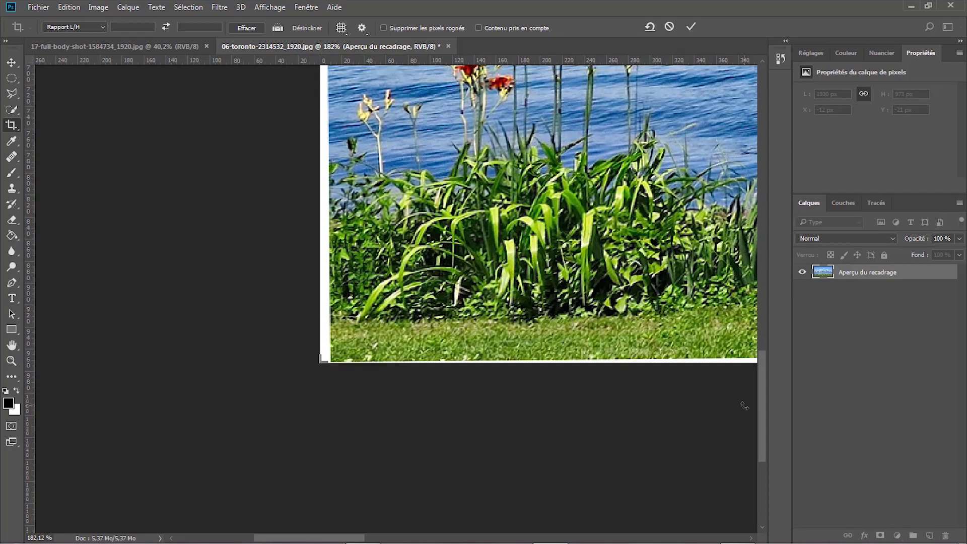
left_click_drag(323, 330, 325, 330)
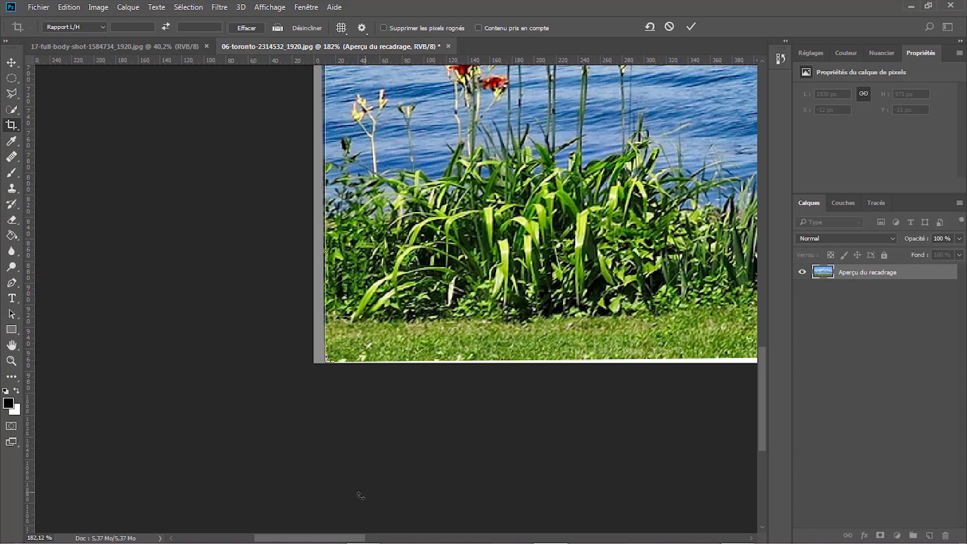
- Raise the crop's lower boundary to exclude the white strip beneath the grass
left_click_drag(550, 296, 98, 270)
left_click_drag(458, 290, 248, 282)
left_click_drag(637, 275, 425, 301)
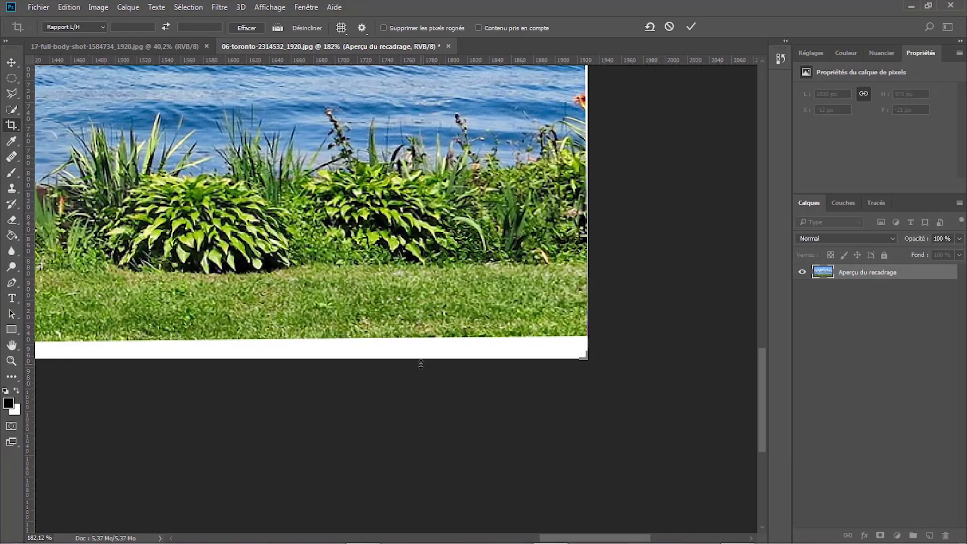
left_click_drag(421, 361, 423, 350)
- Bring the crop's right boundary inside the white strip, apply the crop and fit the whole photo in view
left_click_drag(659, 232, 635, 458)
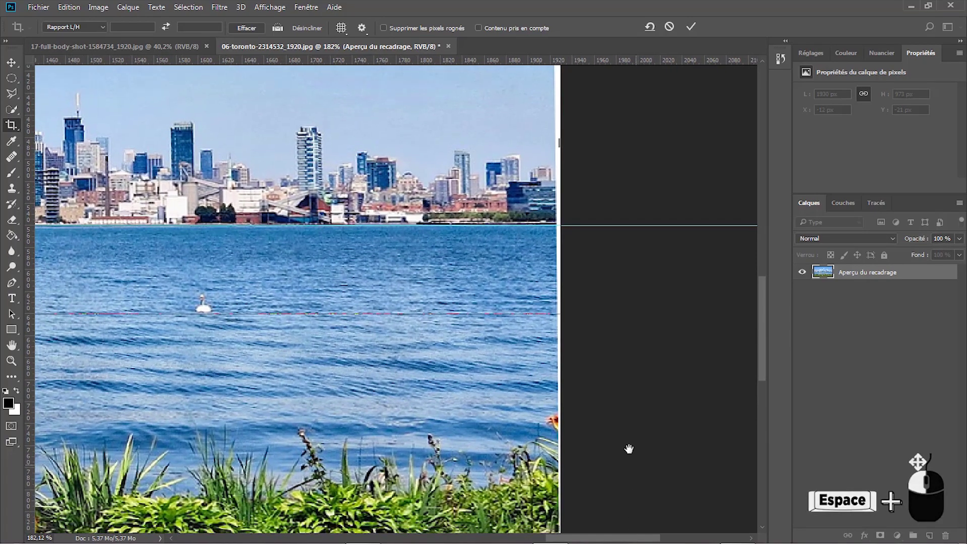
left_click_drag(641, 130, 639, 399)
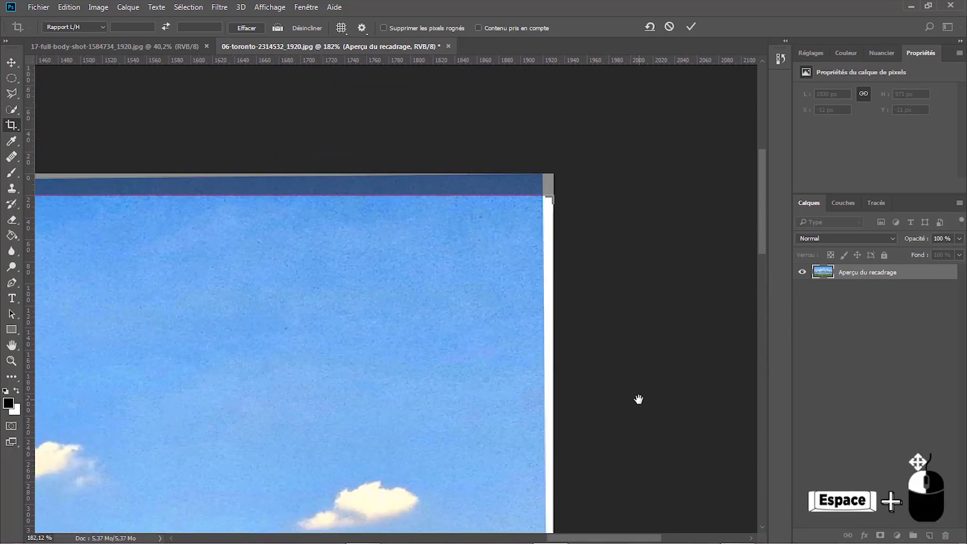
left_click_drag(556, 280, 550, 281)
key("Return")
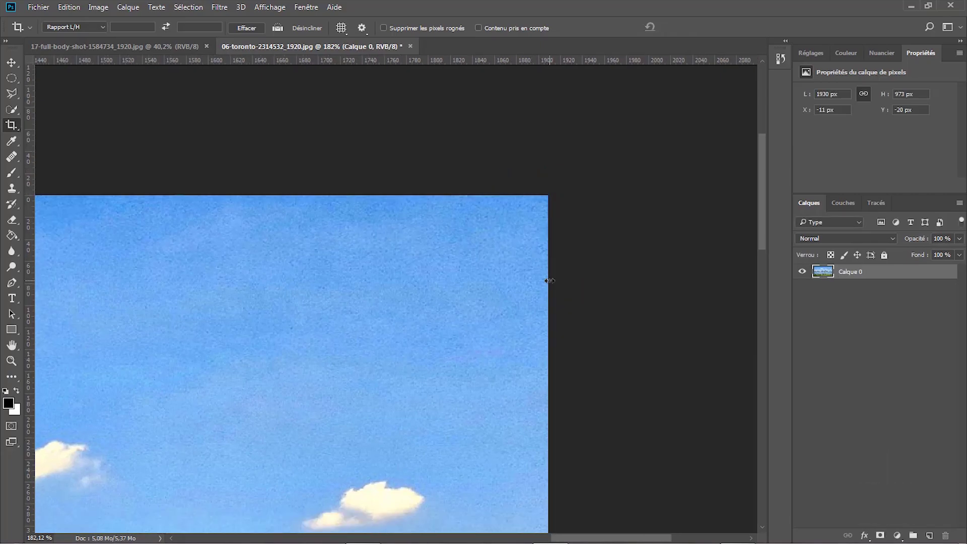
left_click(9, 363)
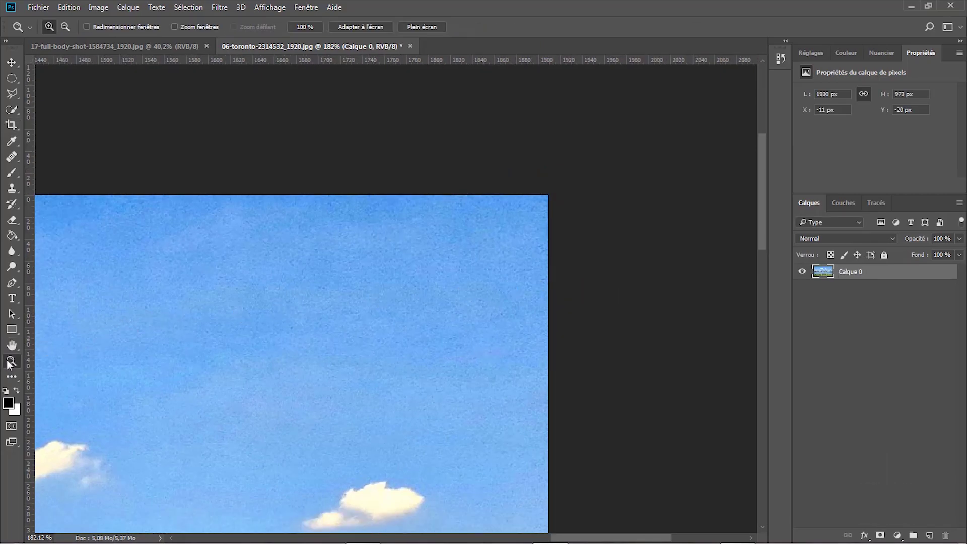
left_click(350, 26)
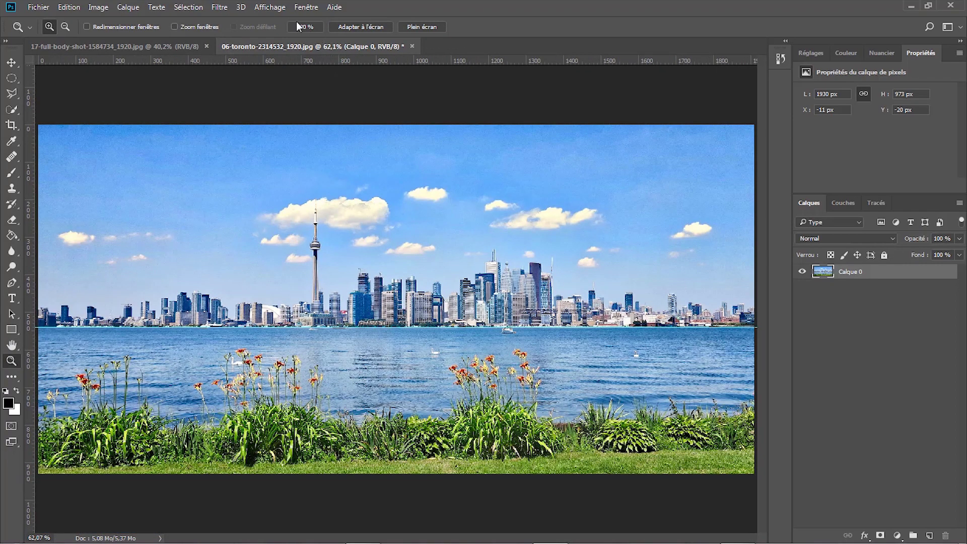
- Hide the guide along the waterline and flatten the cropped panorama to a single background layer
left_click(266, 7)
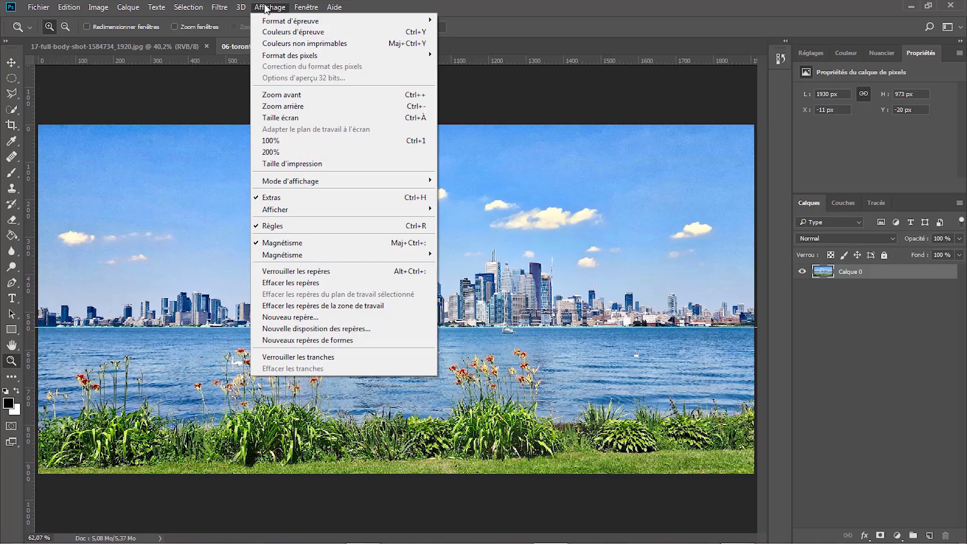
left_click(270, 199)
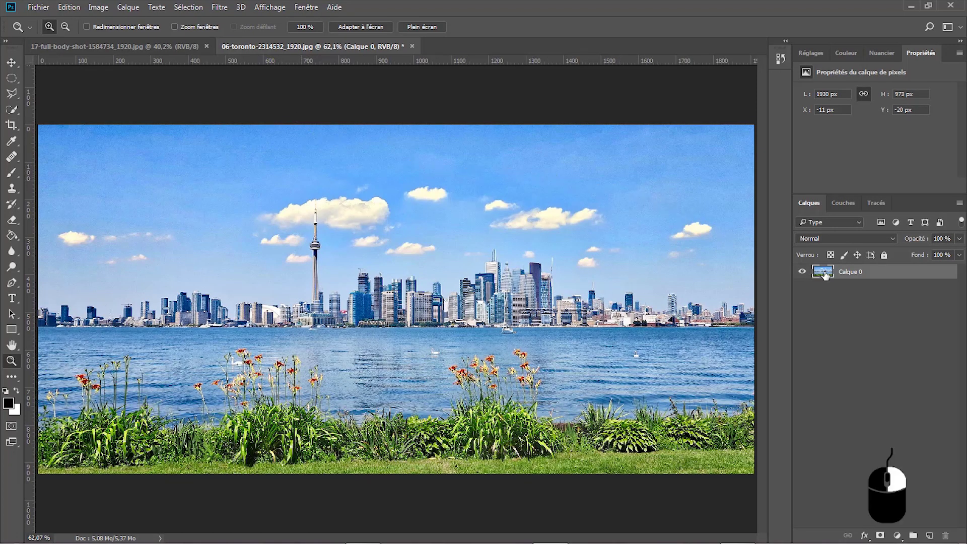
right_click(894, 271)
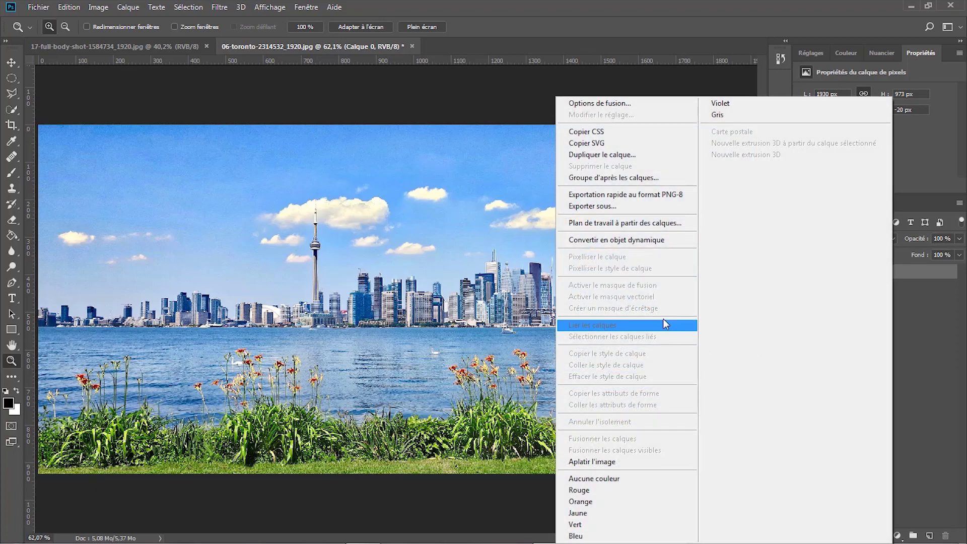
left_click(621, 463)
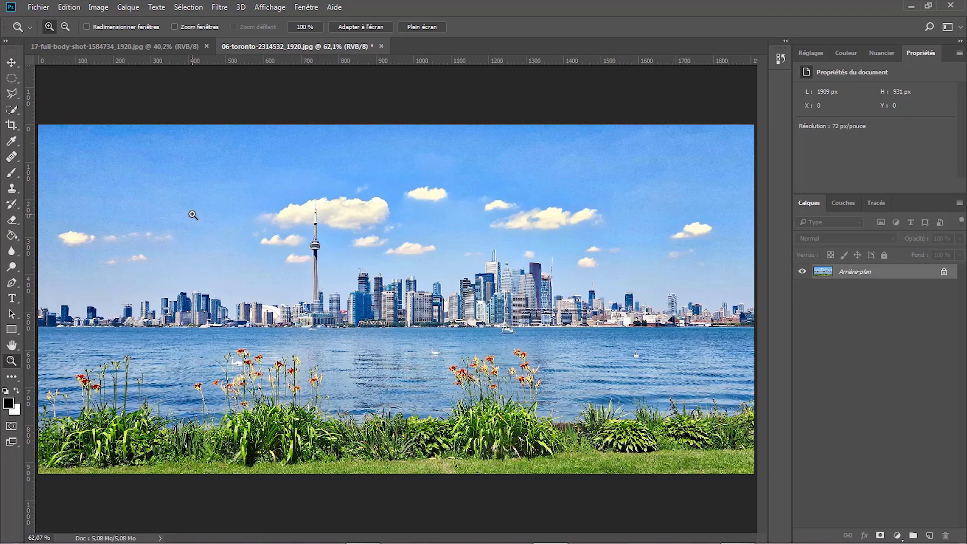
- Resize the panorama to a 1909 × 1909 px square, stretching its height independently of the width
left_click(98, 7)
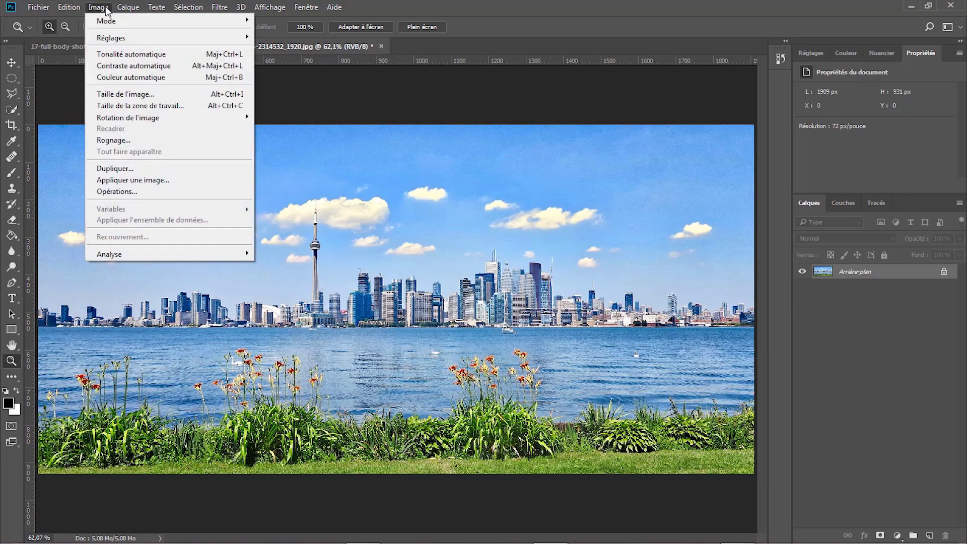
left_click(107, 94)
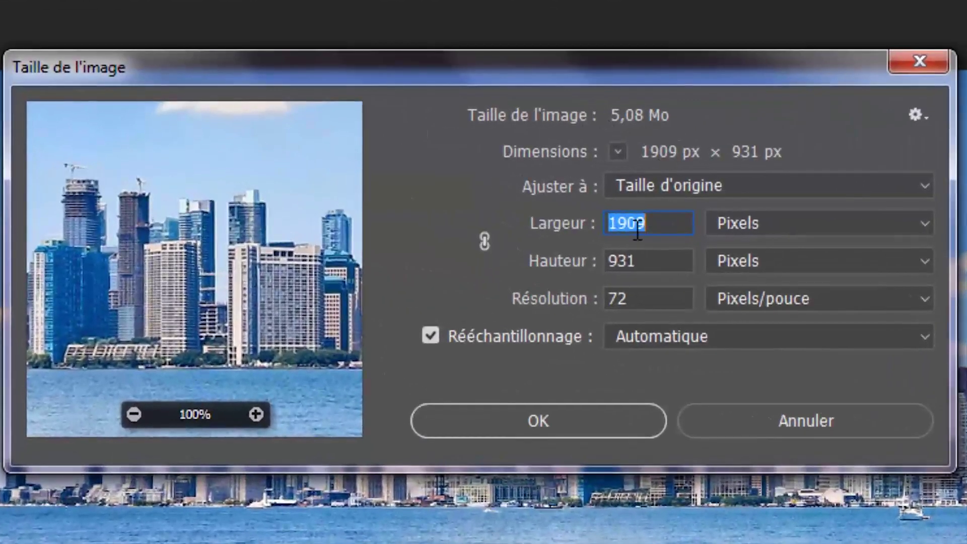
double_click(660, 262)
type("1909")
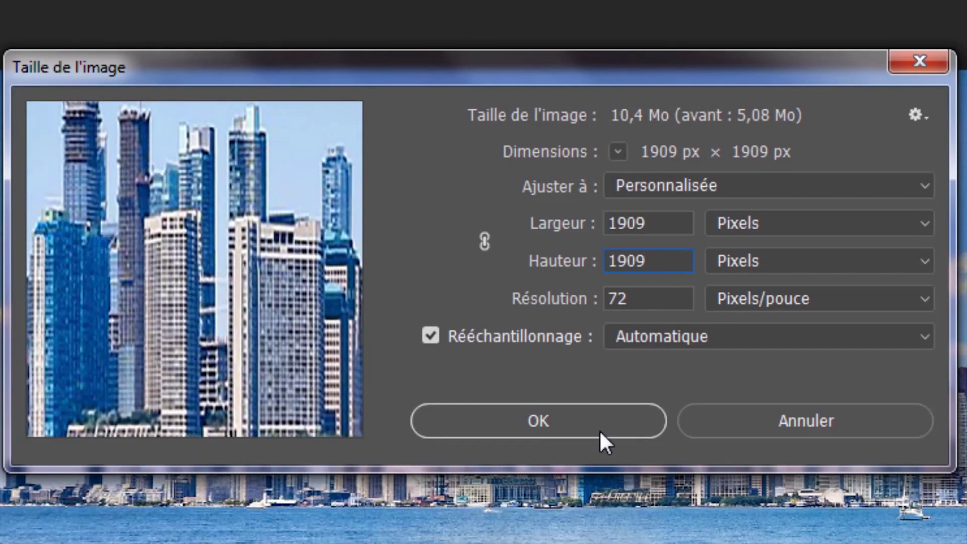
left_click(600, 431)
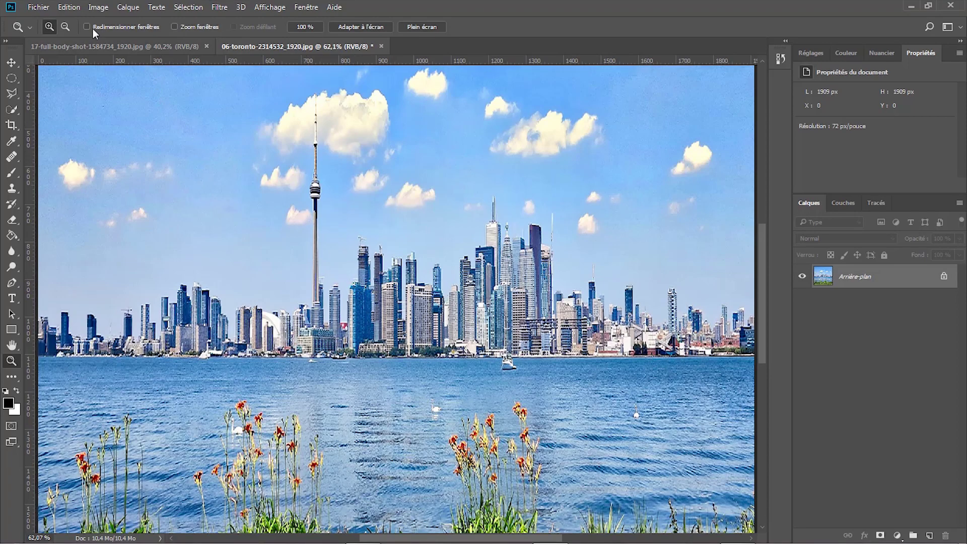
- Rotate the square panorama by 180° so that the grass is above the sky
left_click(97, 8)
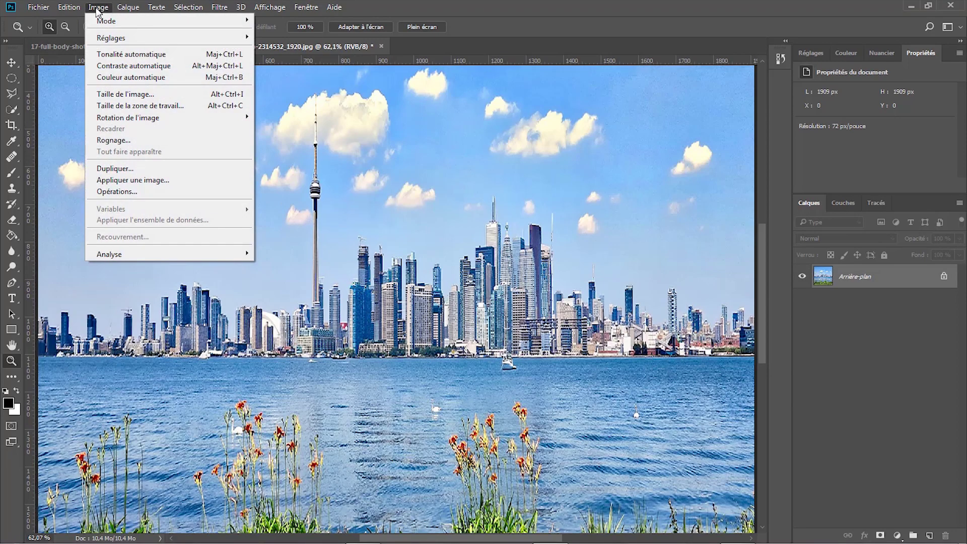
mouse_move(205, 119)
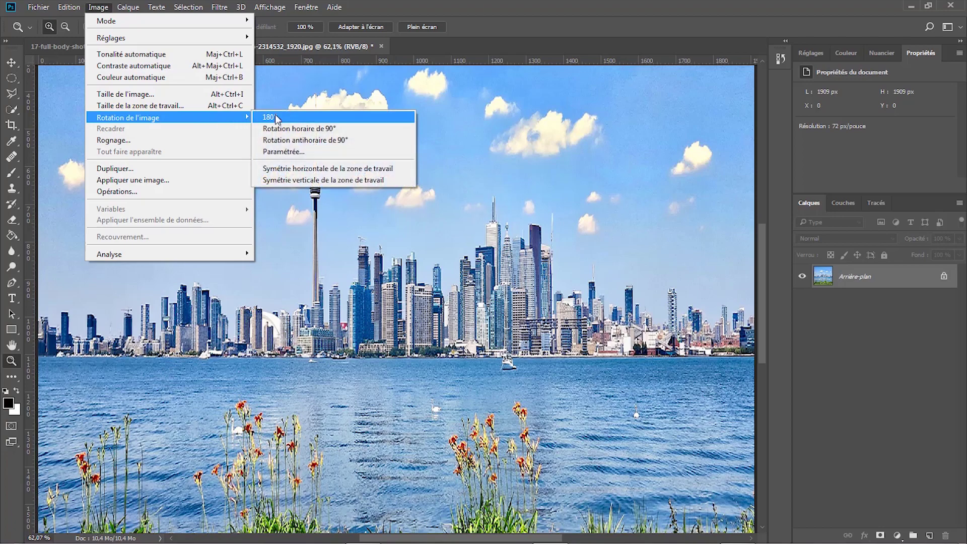
left_click(278, 120)
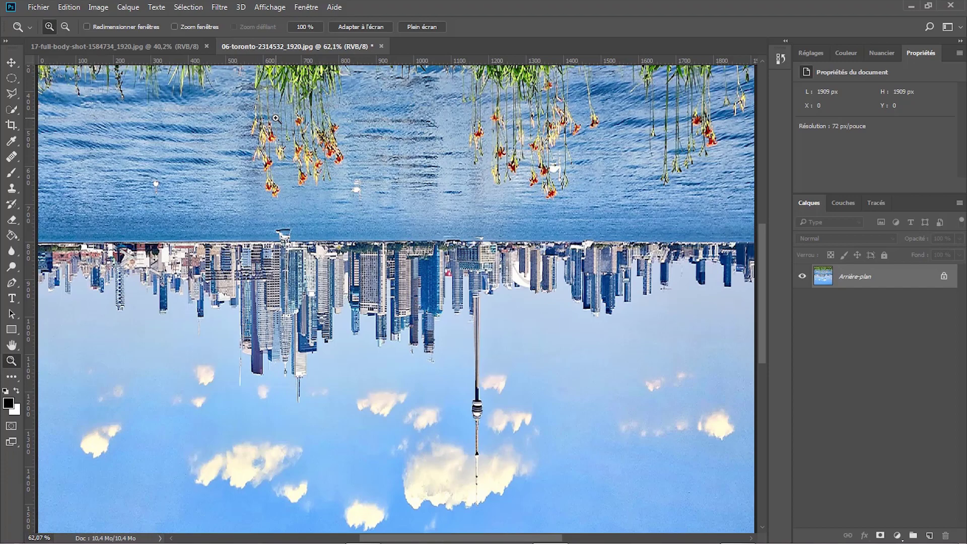
- Apply the Polar Coordinates filter with the rectangular-to-polar option to form the planet, and fit the whole image in view
left_click(220, 8)
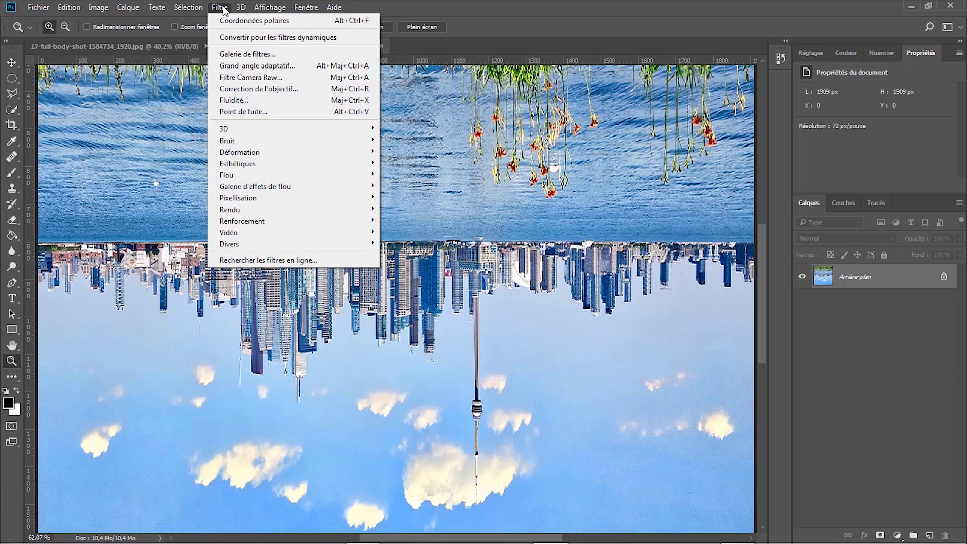
mouse_move(340, 153)
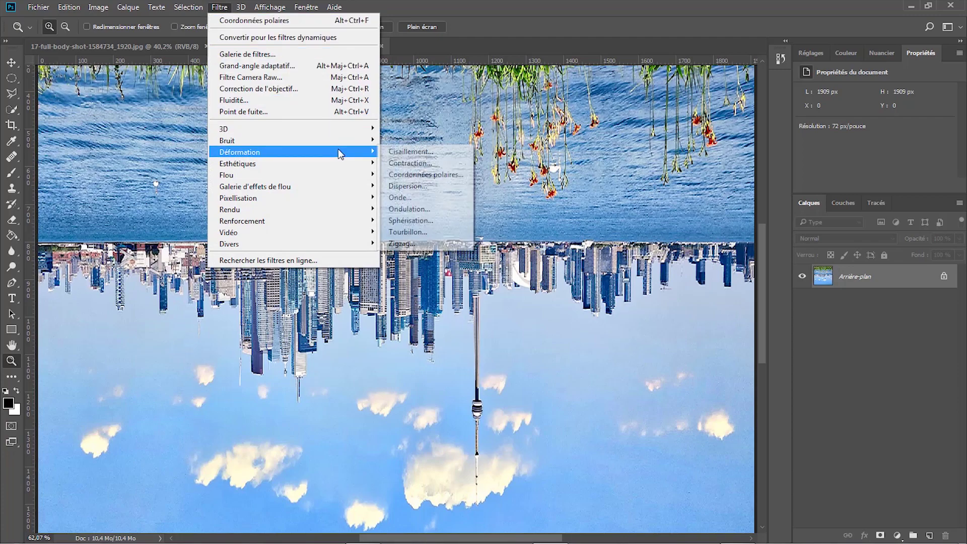
left_click(417, 173)
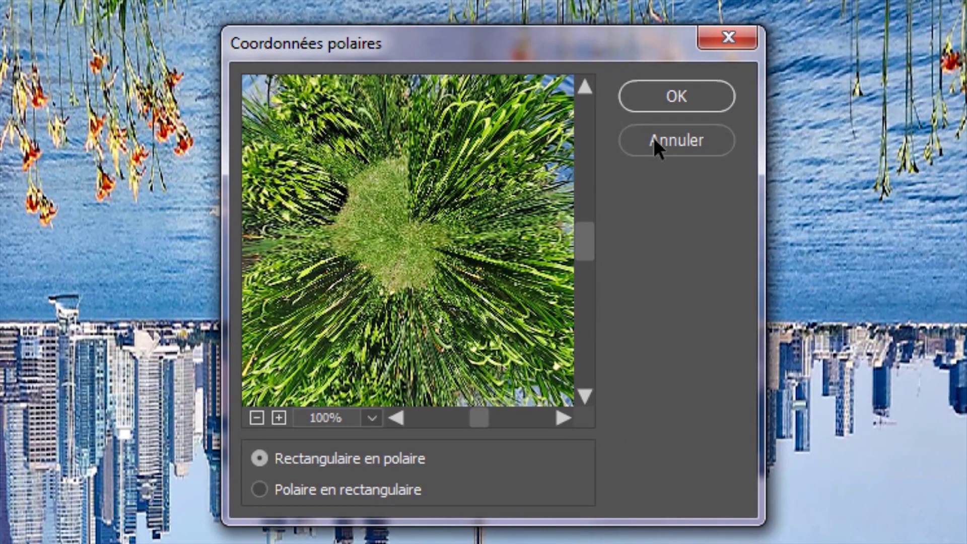
left_click(663, 102)
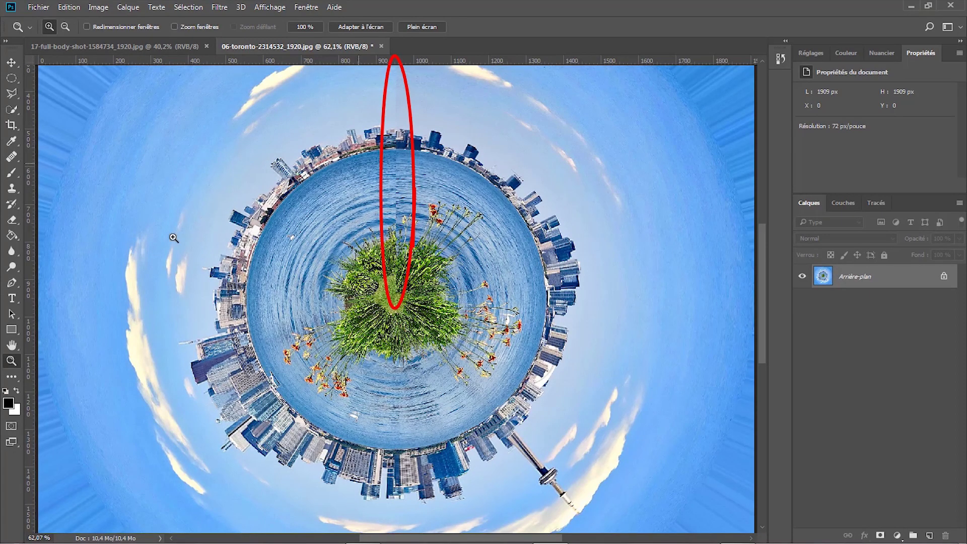
left_click(357, 26)
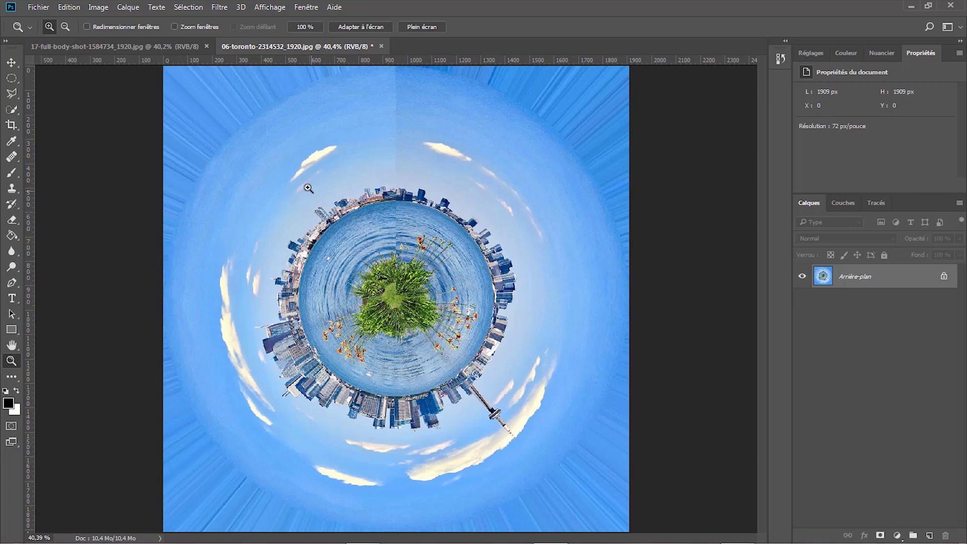
- Set up the Healing Brush at 50 px for retouching the vertical seam in the sky above the planet
left_click_drag(360, 67, 441, 214)
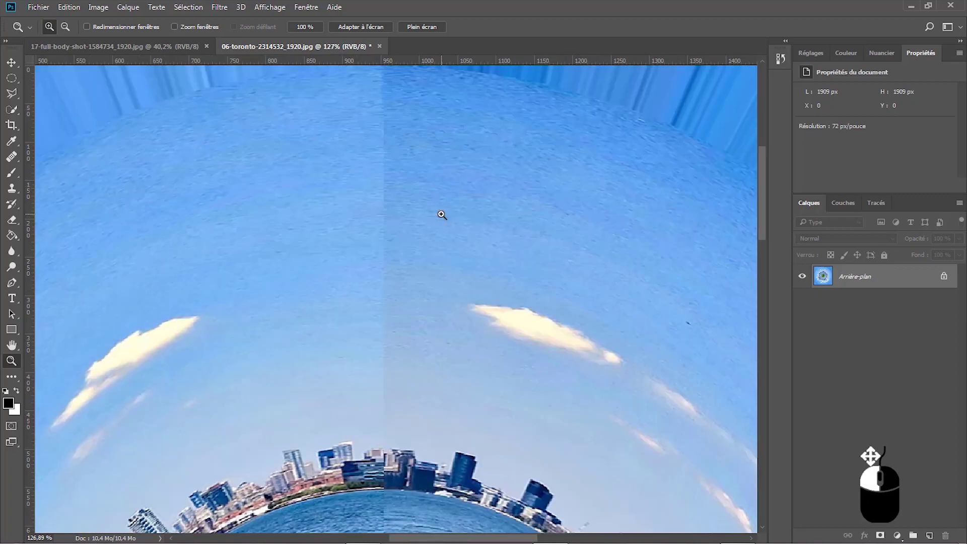
left_click(14, 159)
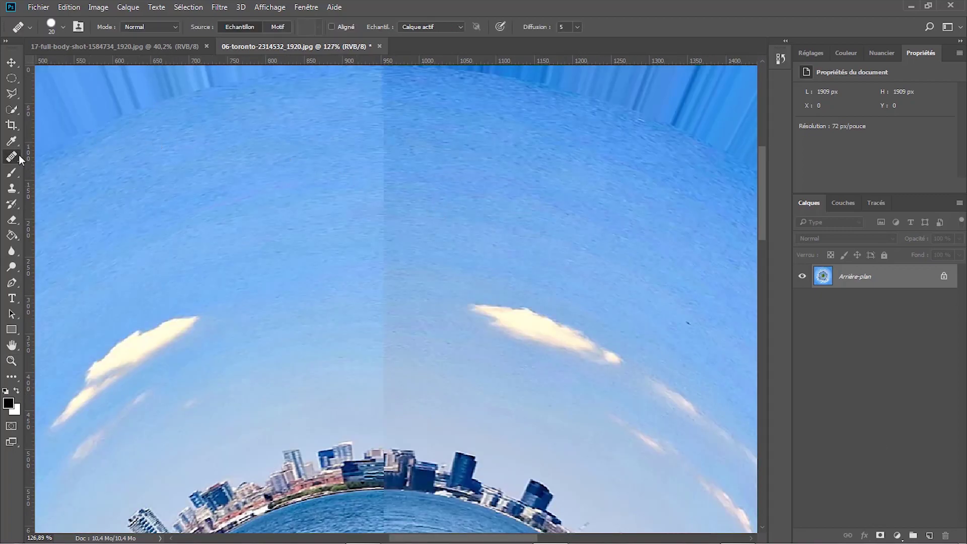
left_click(62, 27)
key("ctrl+a")
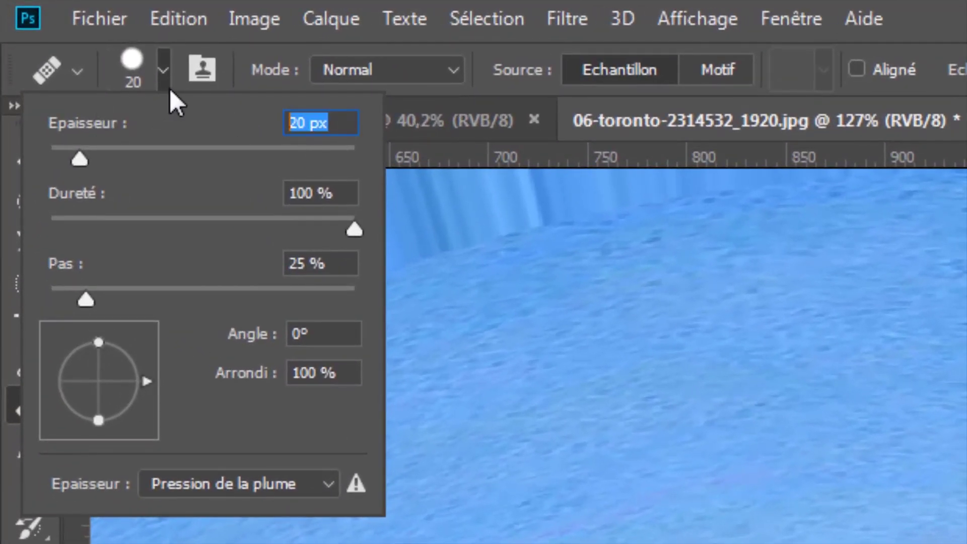
type("50")
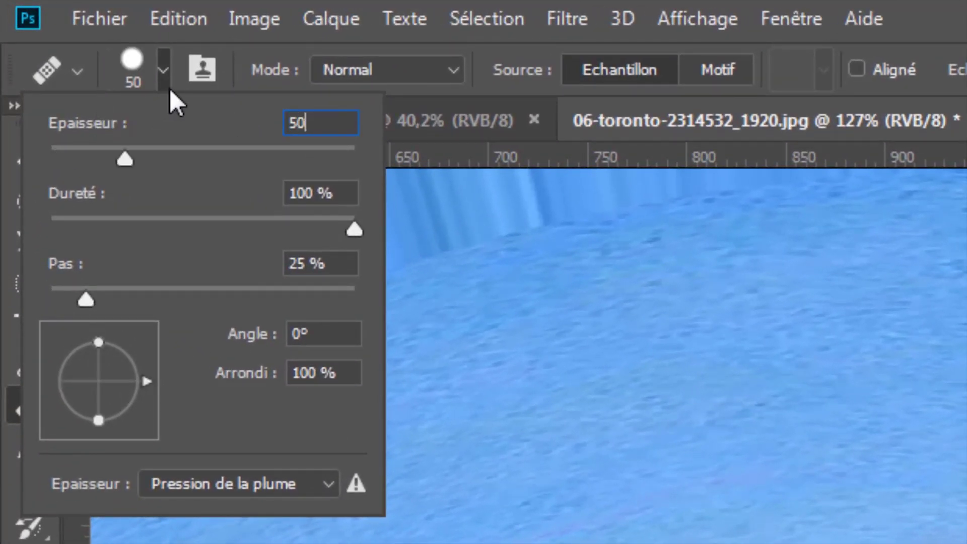
key("Return")
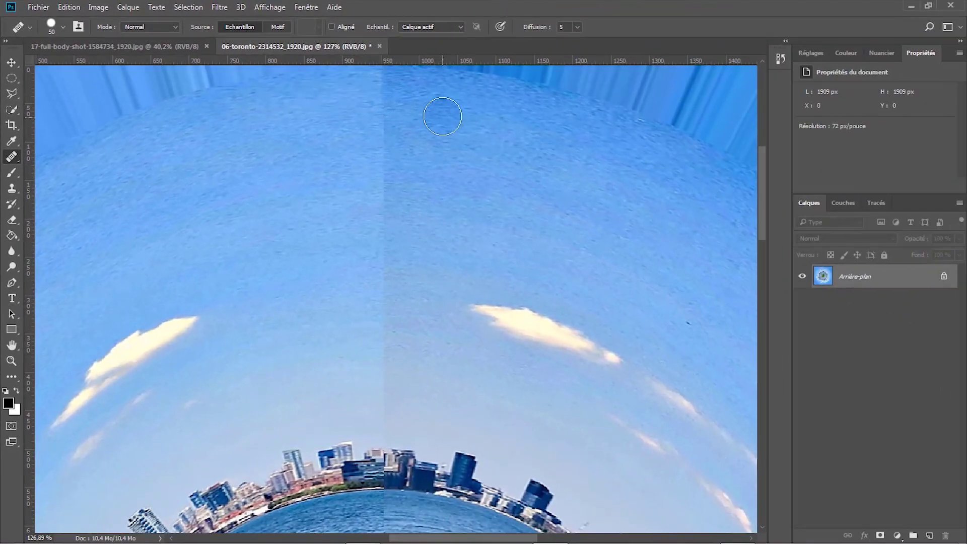
- Heal the vertical seam in the upper sky, working downward with samples of the darker sky beside it
key("alt")
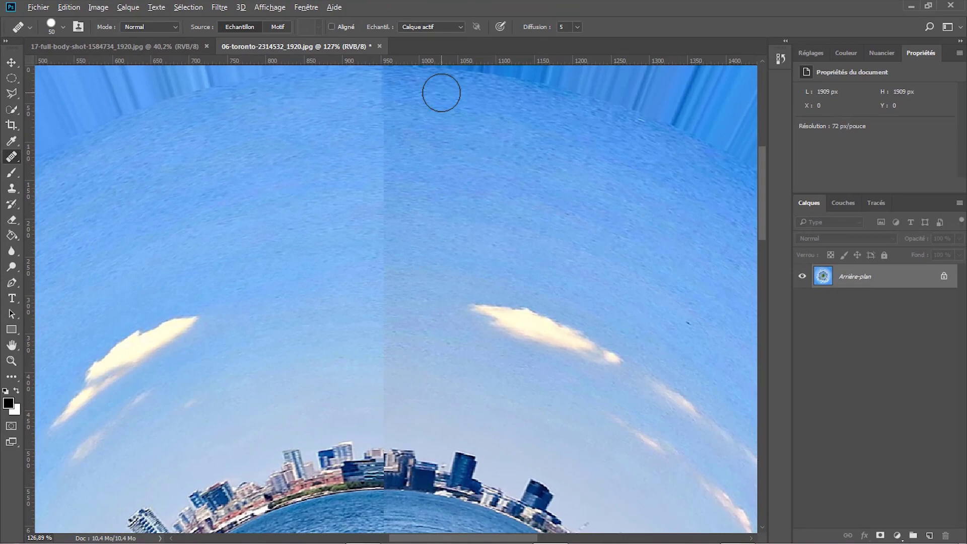
left_click(441, 93, "alt")
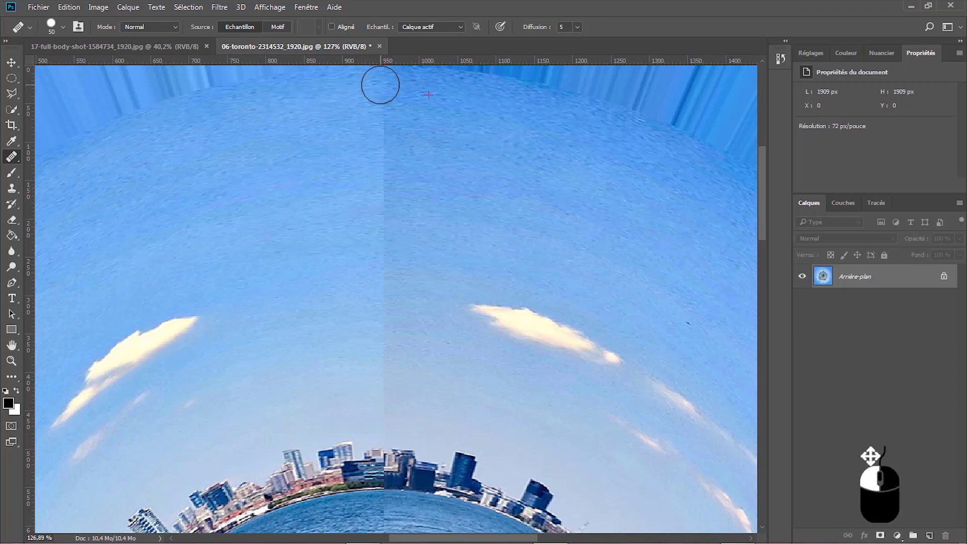
mouse_move(403, 112)
left_mouse_down()
mouse_move(367, 121)
mouse_move(382, 132)
left_mouse_up()
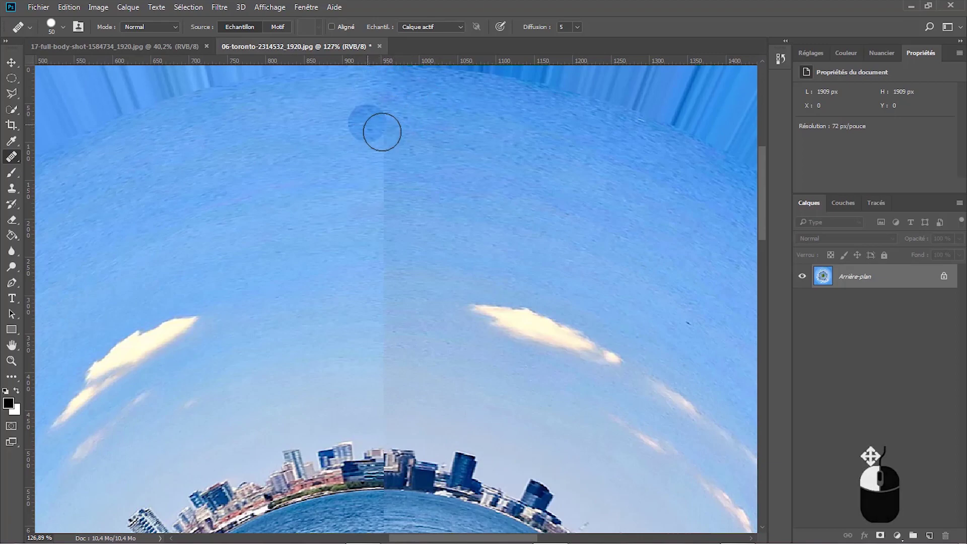
left_click(449, 148, "alt")
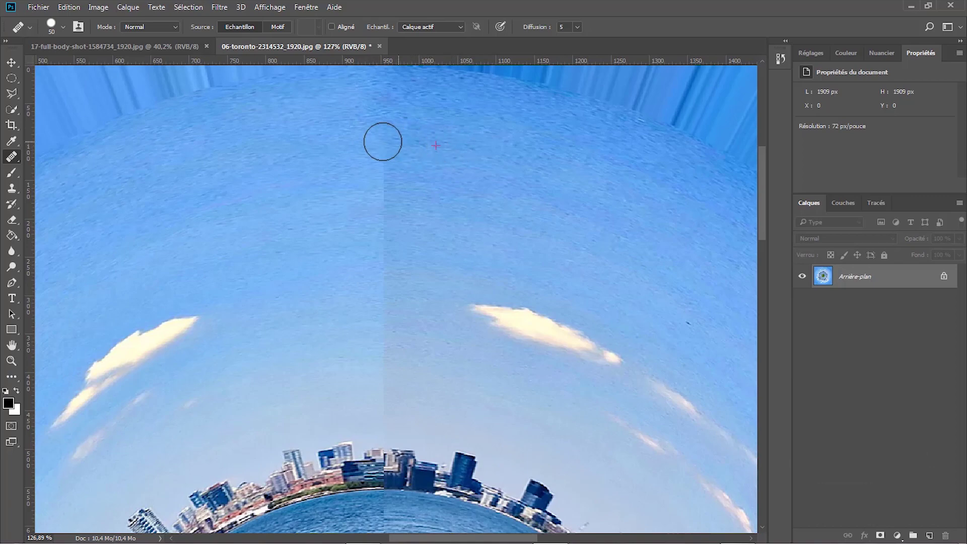
left_click(373, 143)
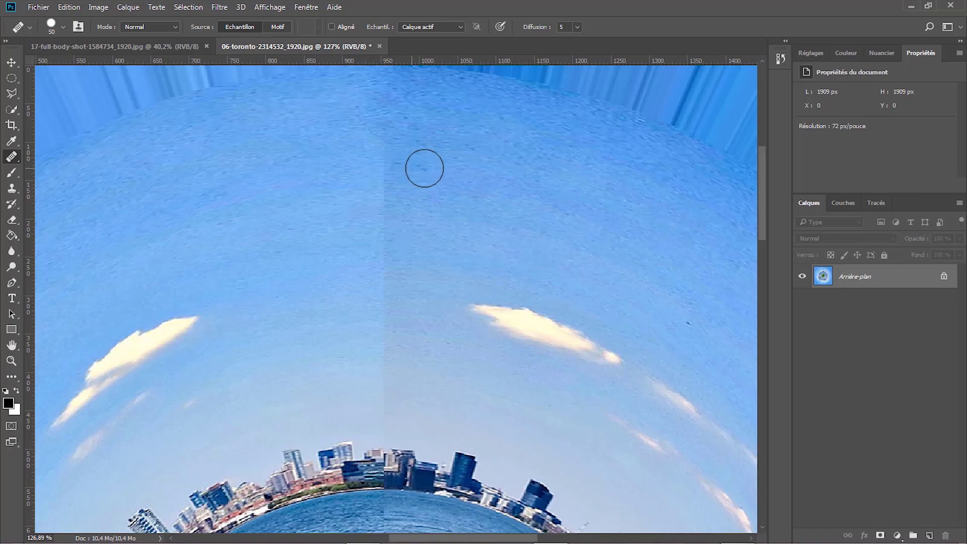
left_click(440, 168, "alt")
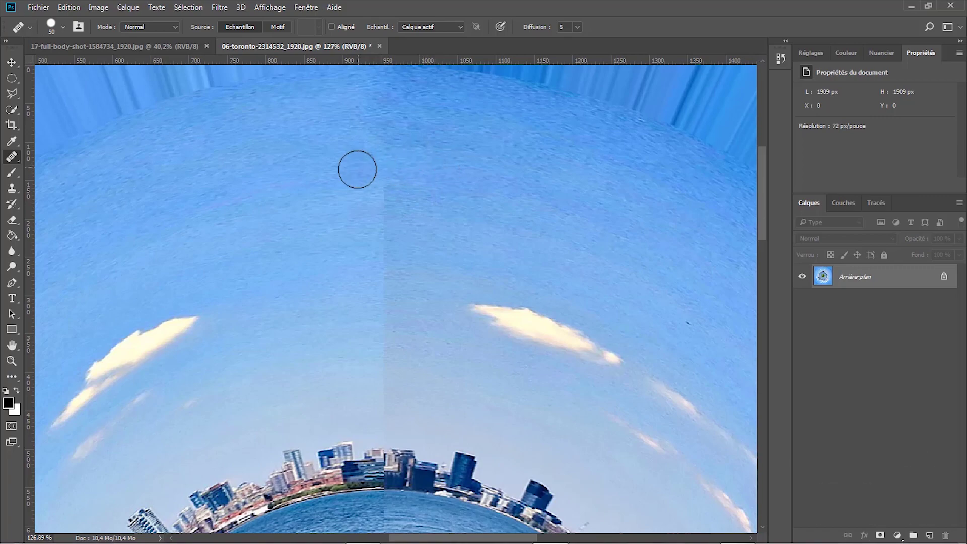
mouse_move(385, 173)
left_mouse_down()
mouse_move(387, 115)
mouse_move(387, 233)
mouse_move(377, 184)
left_mouse_up()
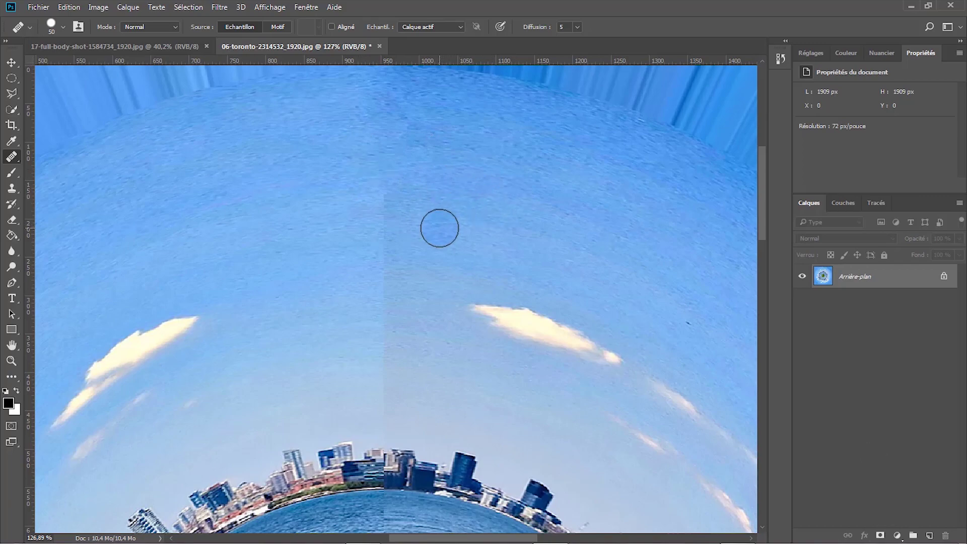
left_click(464, 217, "alt")
mouse_move(396, 208)
left_mouse_down()
mouse_move(383, 190)
mouse_move(385, 265)
left_mouse_up()
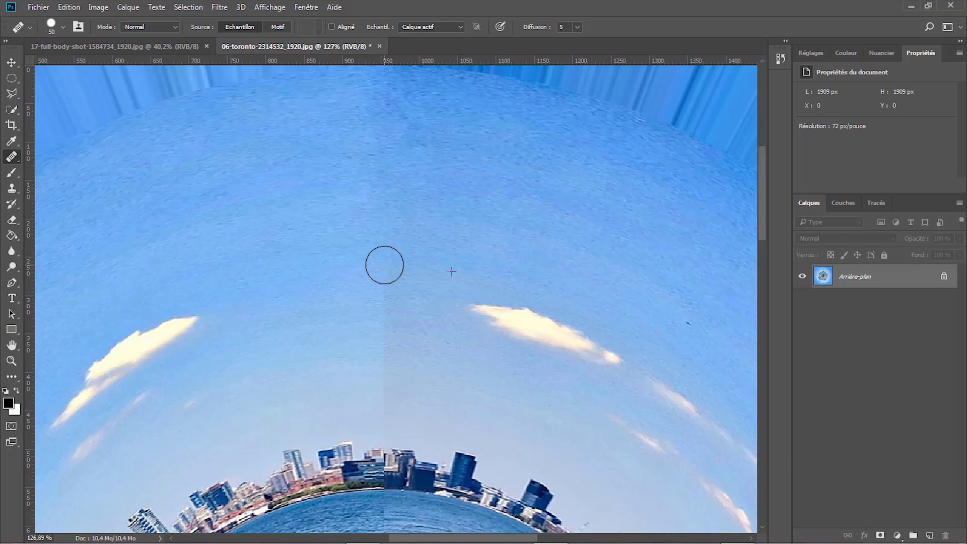
- Heal the rest of the sky seam down to just above the skyline, using clean sky sampled from both sides
scroll(436, 290, "down", 3)
left_click(317, 232, "alt")
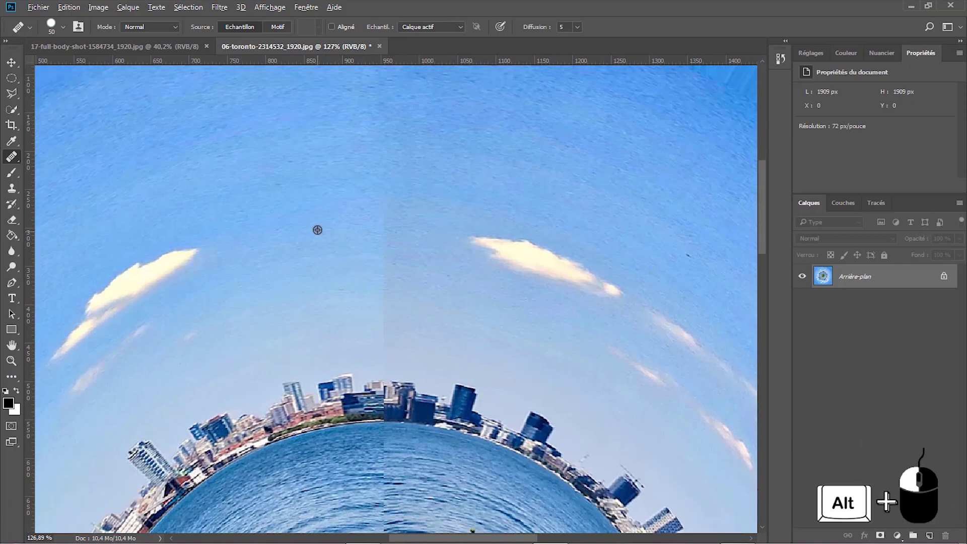
mouse_move(373, 220)
left_mouse_down()
mouse_move(382, 218)
mouse_move(387, 259)
mouse_move(409, 272)
left_mouse_up()
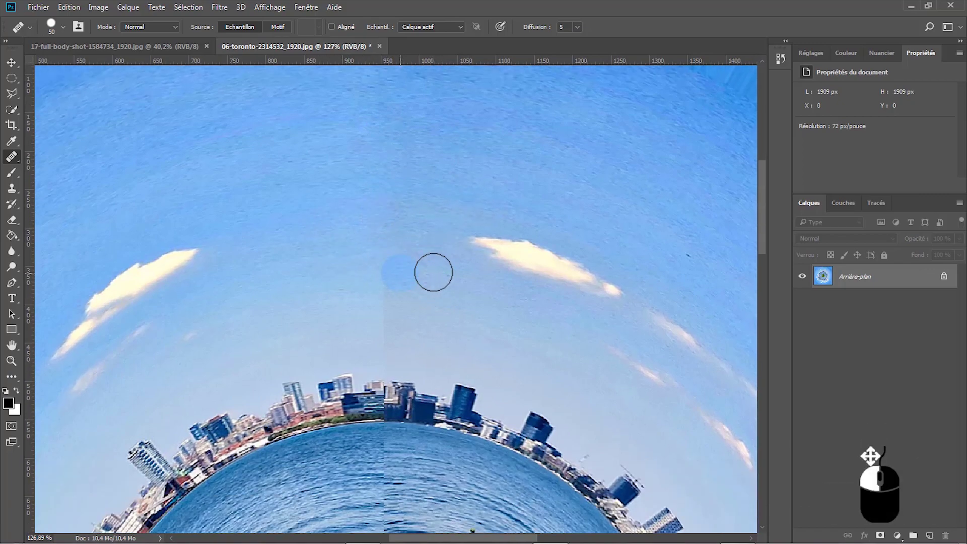
scroll(417, 320, "down", 3)
left_click(342, 249, "alt")
left_click_drag(387, 224, 387, 274)
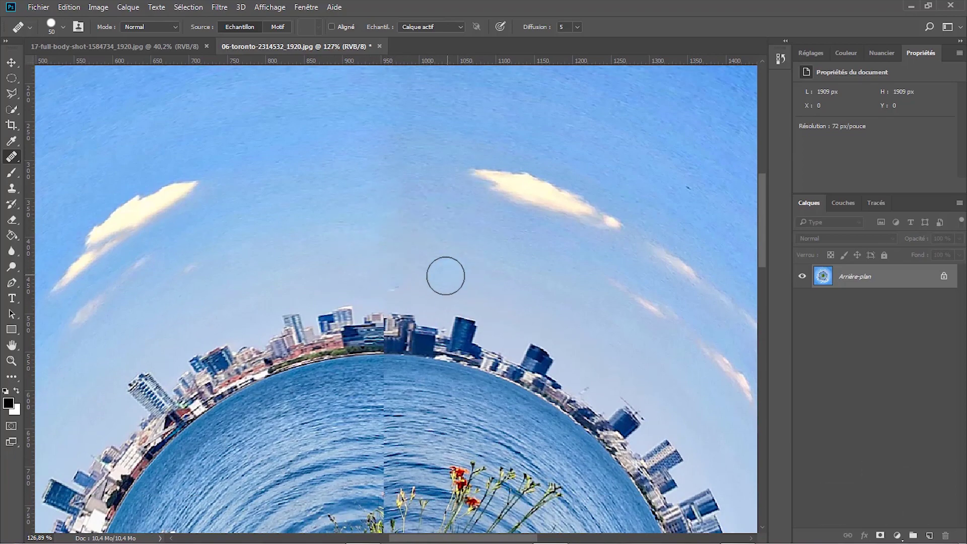
left_click(421, 299, "alt")
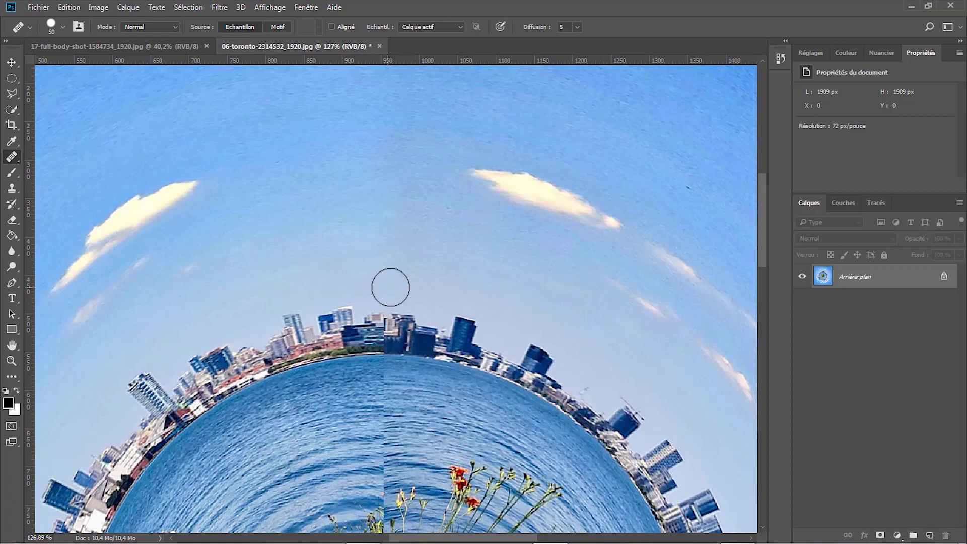
- Clone the glass building's facade over the vertical seam in the skyline with a 20 px Clone Stamp
scroll(527, 311, "down", 1)
scroll(527, 311, "down", 1)
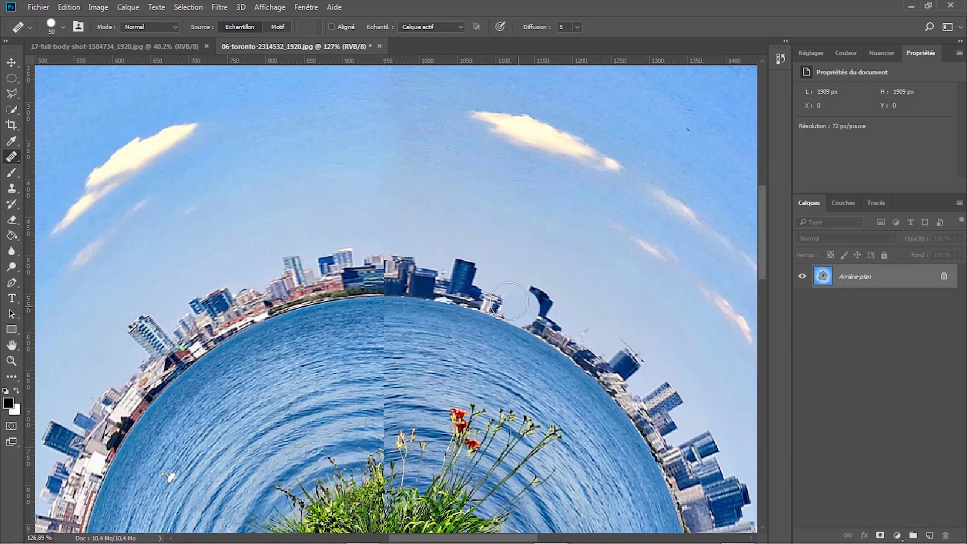
left_click(12, 359)
left_click_drag(310, 221, 468, 403)
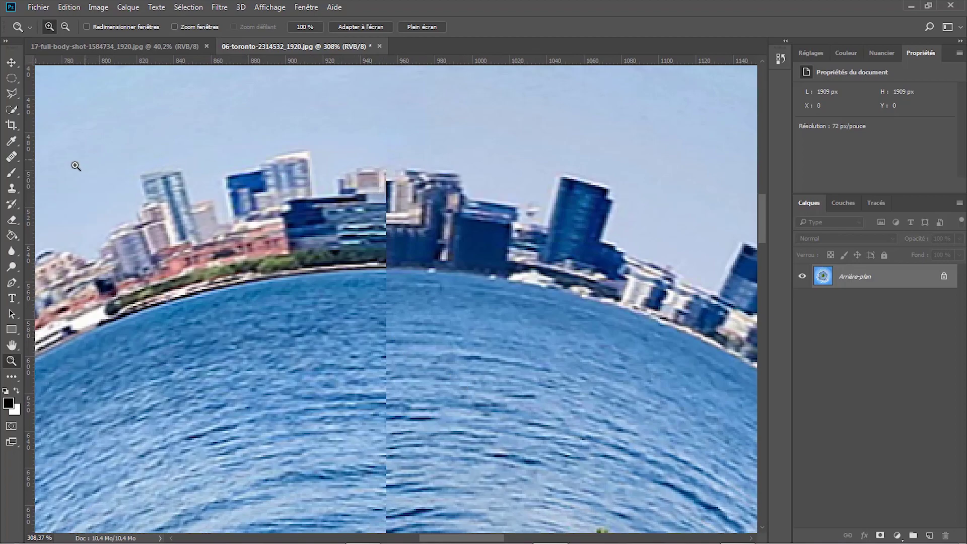
left_click(13, 190)
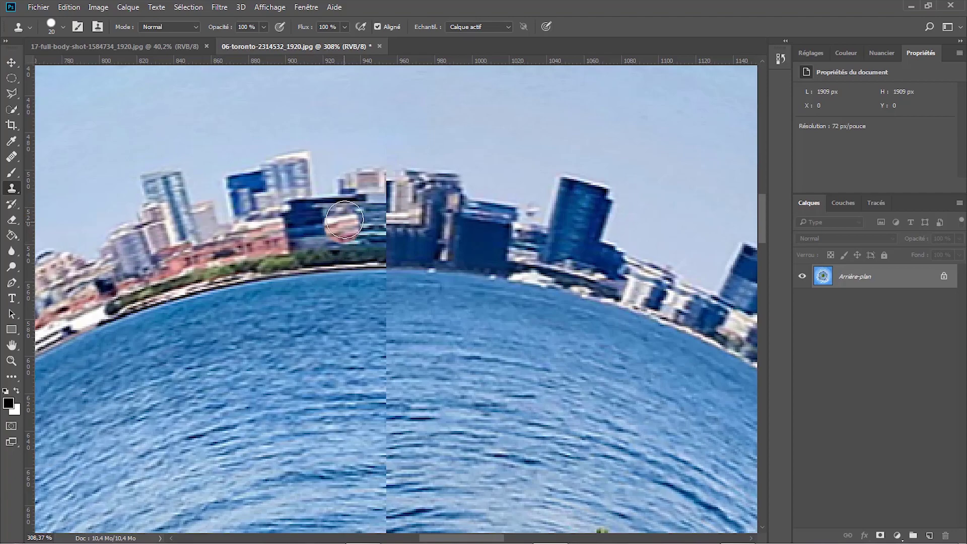
left_click(357, 214, "alt")
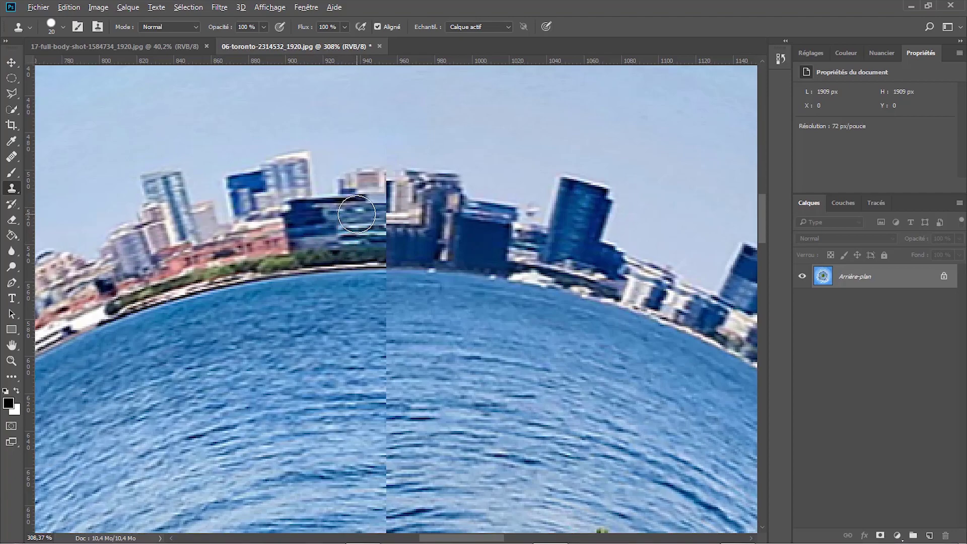
left_click(357, 214, "alt")
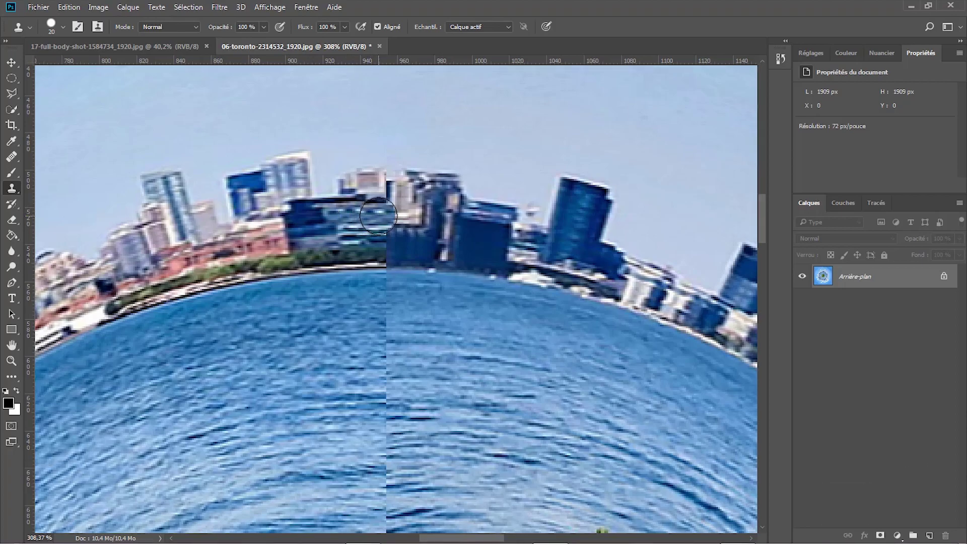
left_click_drag(382, 216, 386, 241)
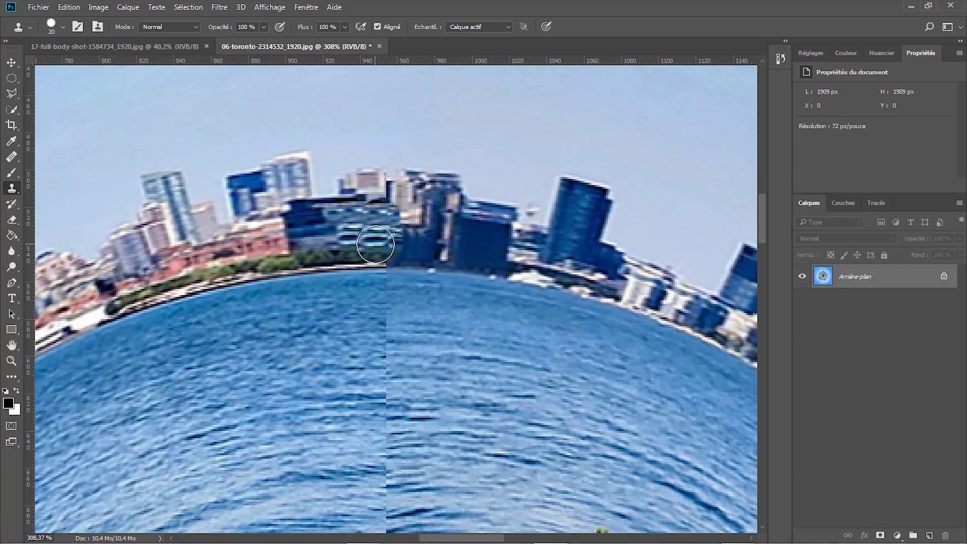
- Clone the tree line and shoreline across the seam at the base of the glass building
scroll(368, 247, "down", 1)
left_click(360, 258, "alt")
left_click(382, 258)
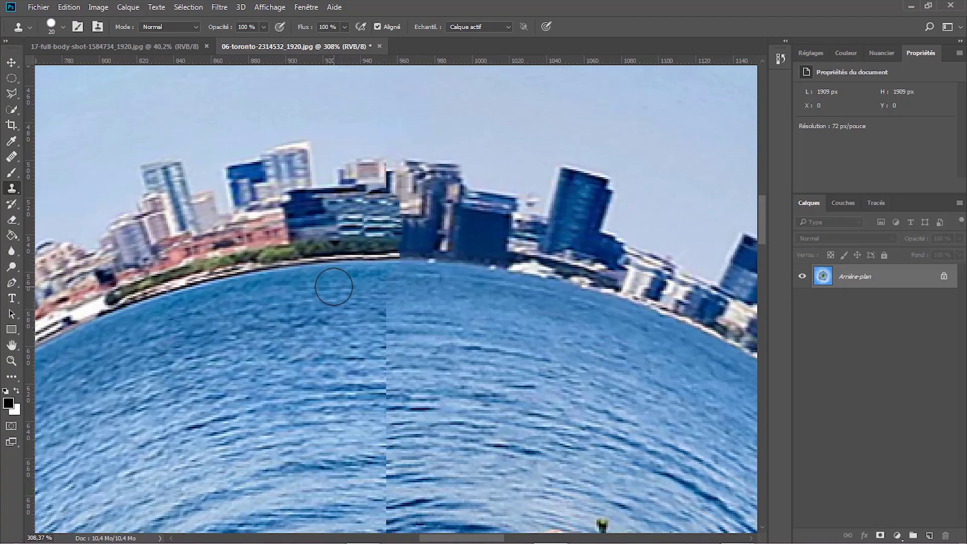
- Set the Clone Stamp to 50 px and cover the seam in the water just below the skyline
left_click(63, 27)
left_click(278, 98)
type("50")
key("Return")
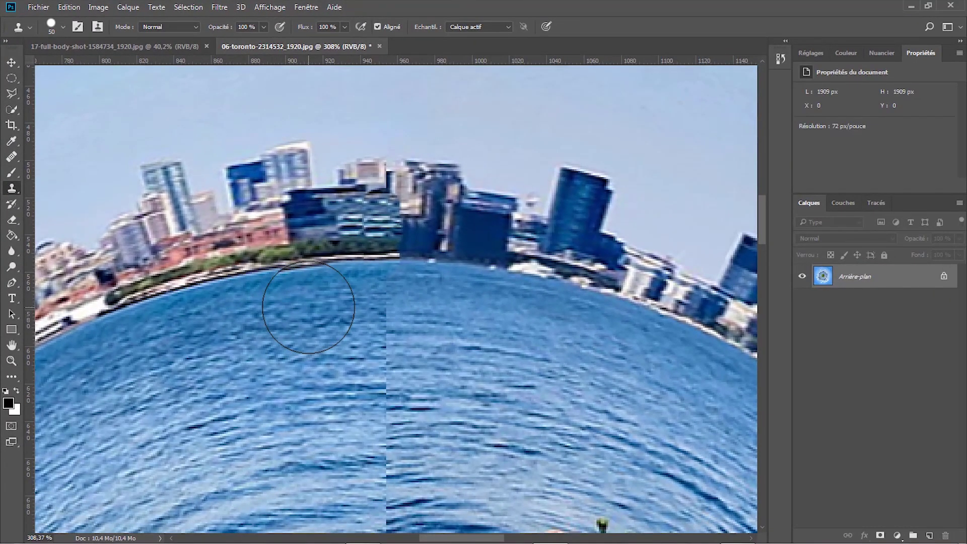
left_click(309, 306, "alt")
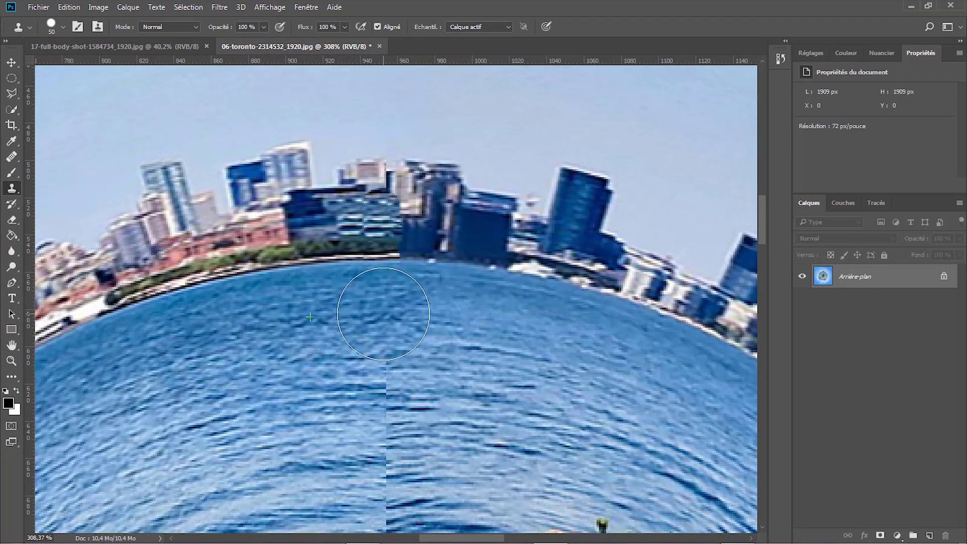
left_click_drag(372, 366, 381, 369)
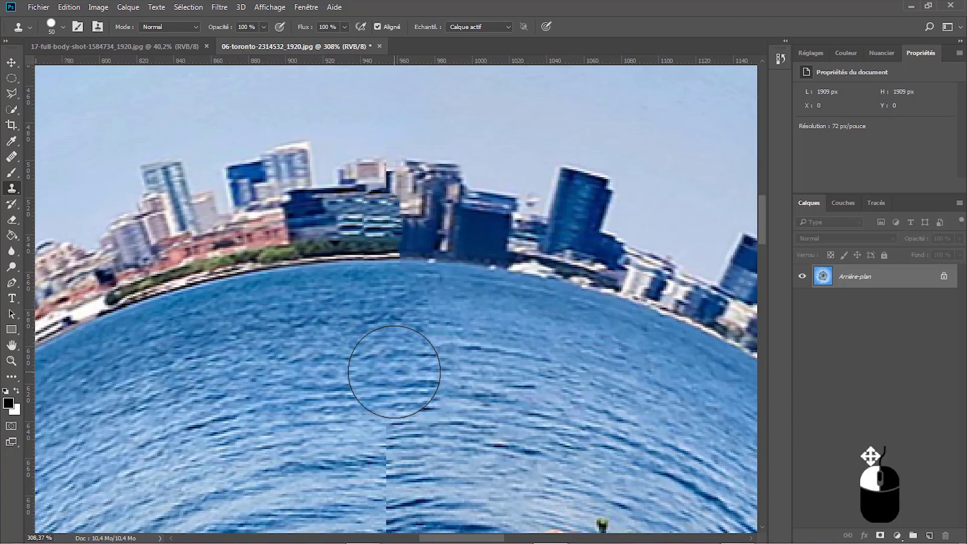
- Continue cloning water farther down the seam with the 50 px brush, sampling ripples from both sides
left_click(460, 371, "alt")
mouse_move(481, 368)
left_mouse_down()
mouse_move(416, 371)
mouse_move(431, 389)
mouse_move(432, 381)
left_mouse_up()
scroll(486, 406, "down", 2)
scroll(487, 407, "down", 1)
left_click(317, 340, "alt")
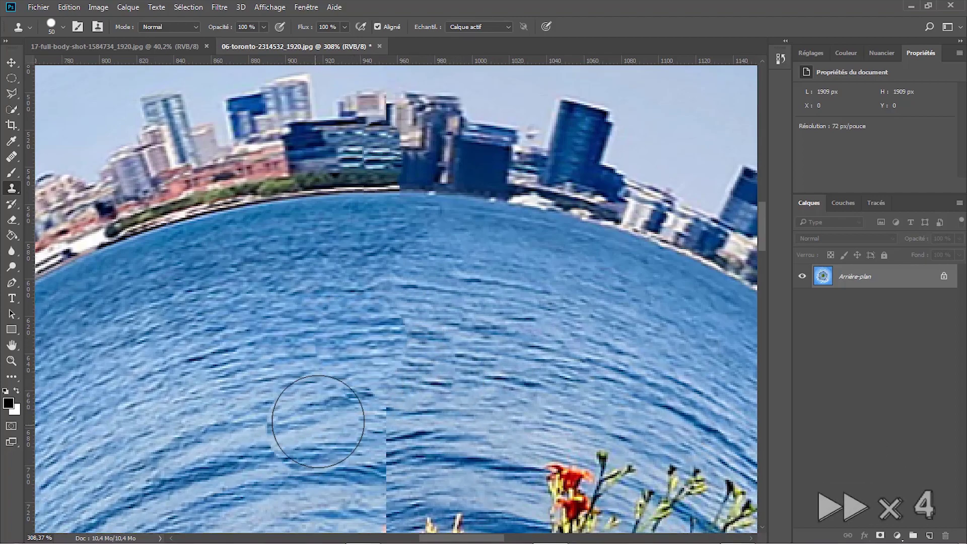
left_click(419, 360)
- Reduce the Clone Stamp to 20 px and blend the ripples across the seam in the middle of the water
left_click(63, 27)
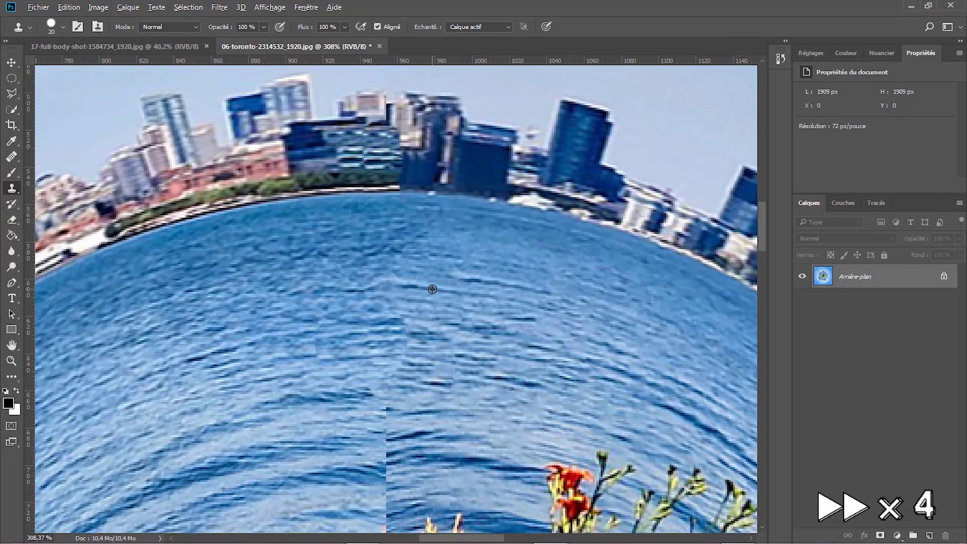
scroll(447, 280, "down", 3)
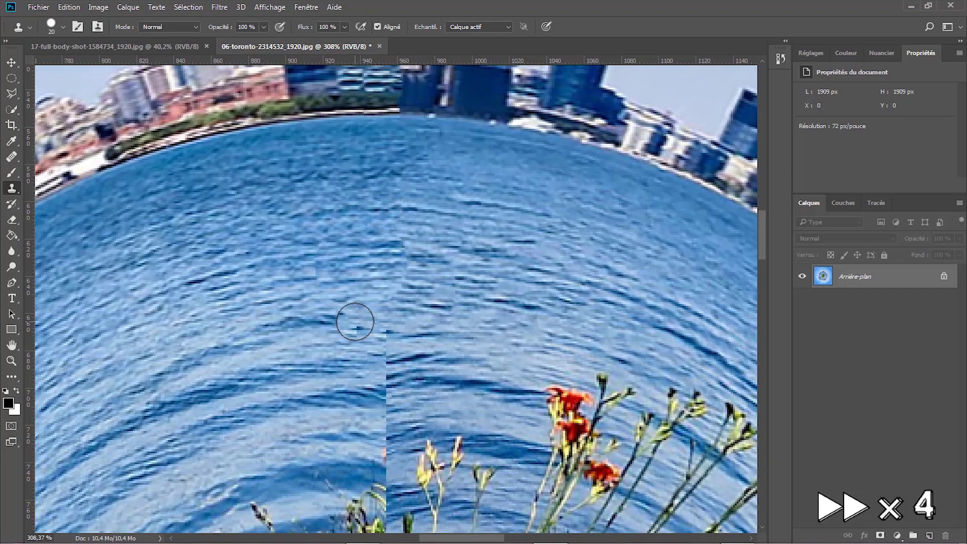
scroll(382, 320, "down", 2)
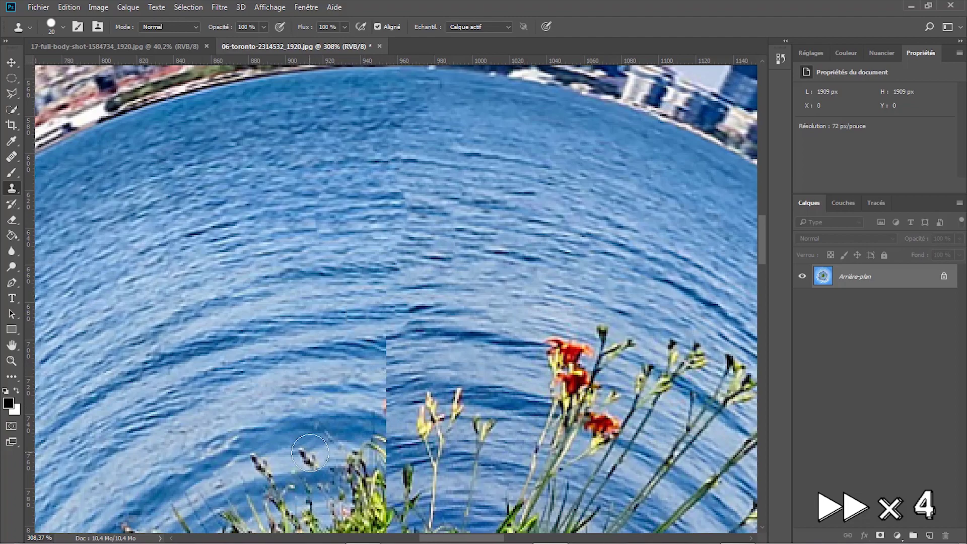
left_click(370, 298, "alt")
left_click(395, 339)
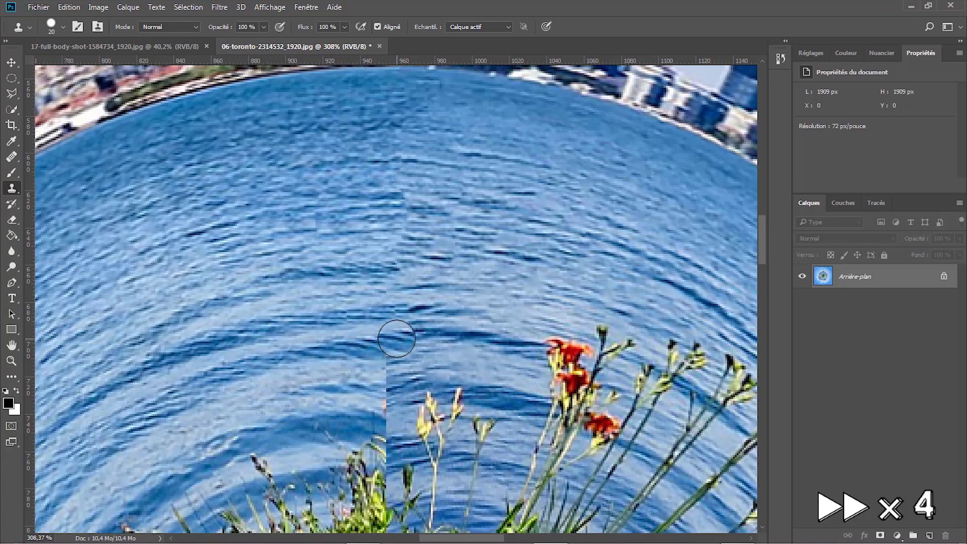
- Reduce the Clone Stamp to 10 px and join the dark ripples across the seam just above the plants
left_click(402, 324, "alt")
left_click(63, 28)
type("10")
key("Return")
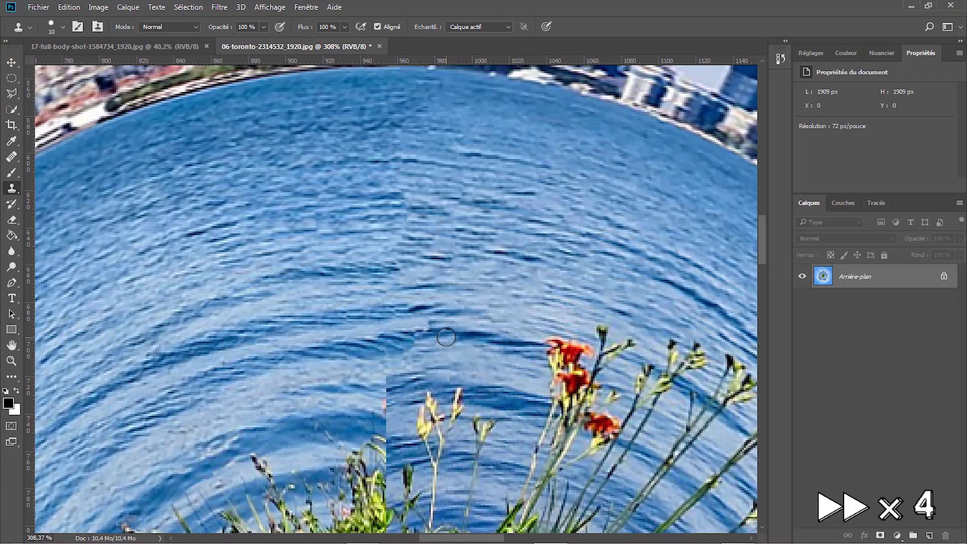
scroll(456, 383, "down", 3)
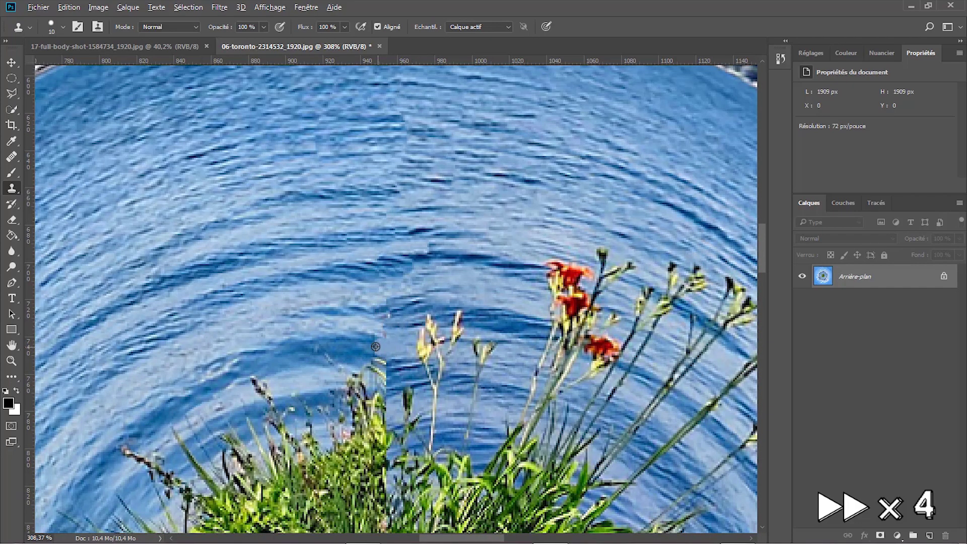
left_click_drag(402, 348, 386, 336)
left_click(368, 298, "alt")
left_click_drag(388, 297, 405, 293)
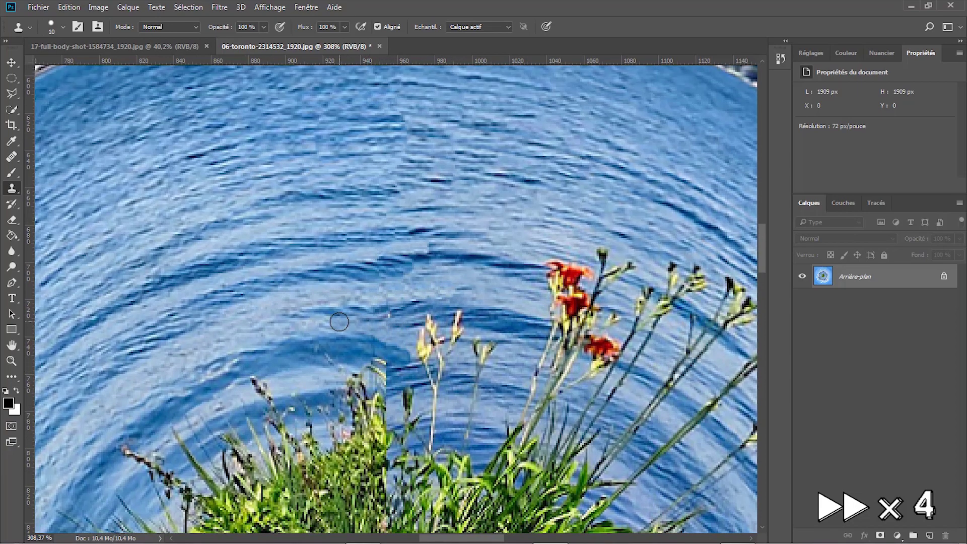
- Clone foliage over the seam through the central grass clump, and fit the whole image in view
scroll(404, 315, "down", 3)
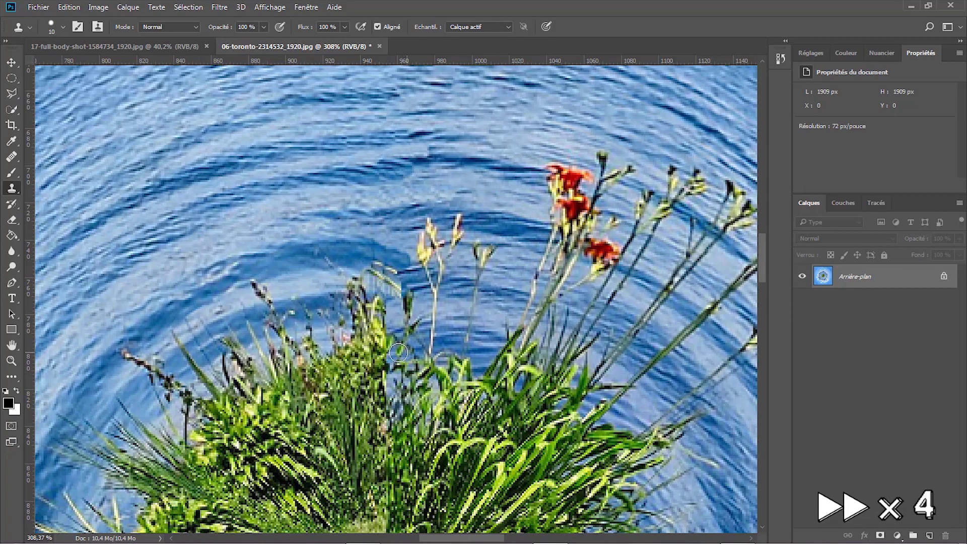
left_click_drag(390, 307, 393, 373)
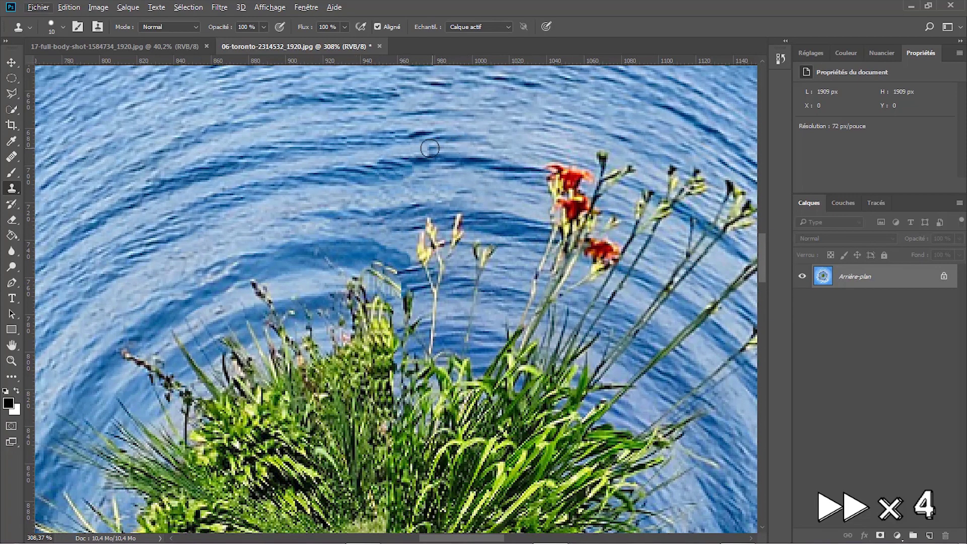
scroll(463, 262, "down", 1)
scroll(466, 272, "up", 6)
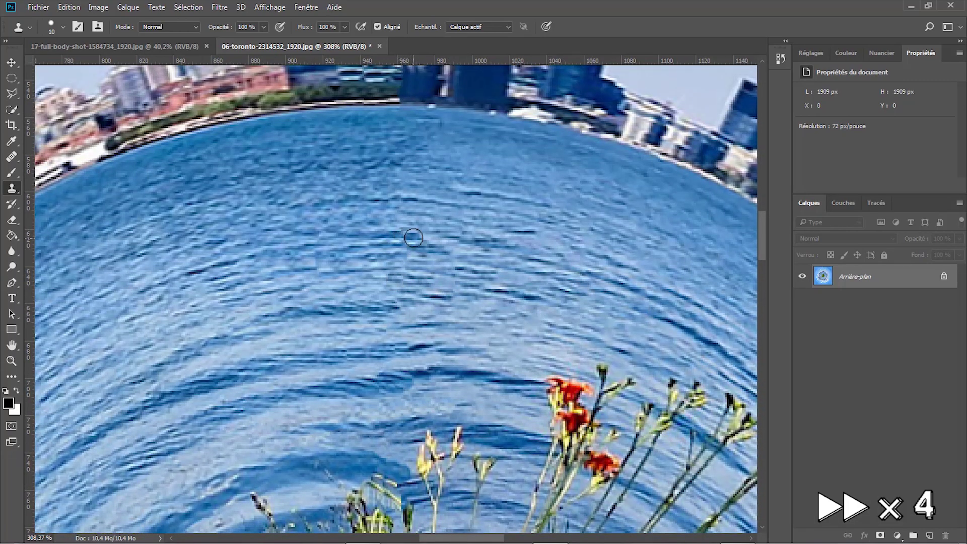
scroll(399, 149, "up", 3)
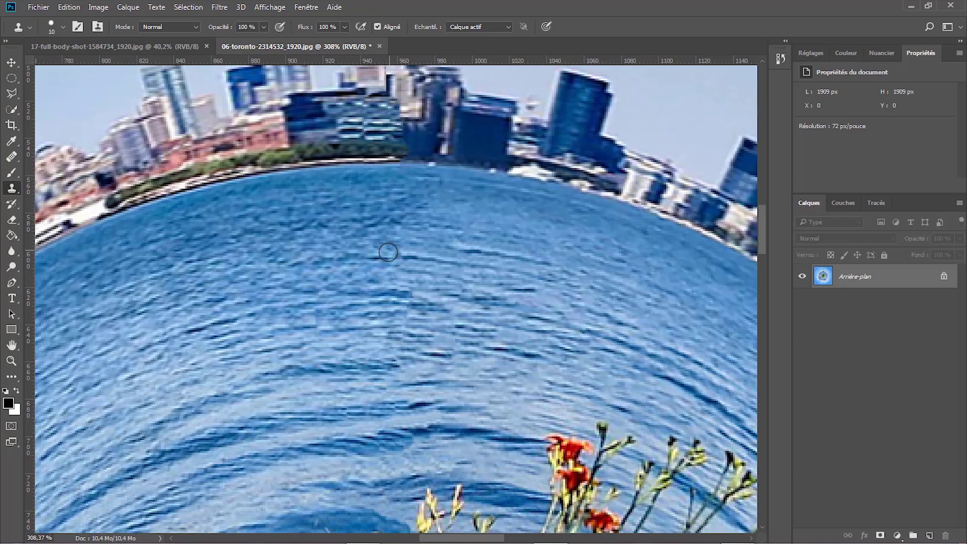
scroll(384, 248, "up", 5)
left_click(10, 361)
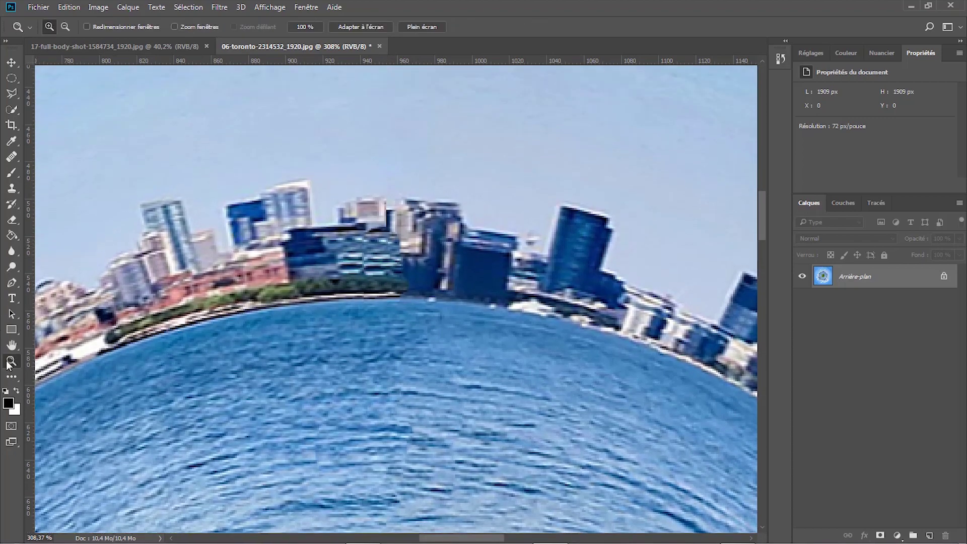
left_click(369, 28)
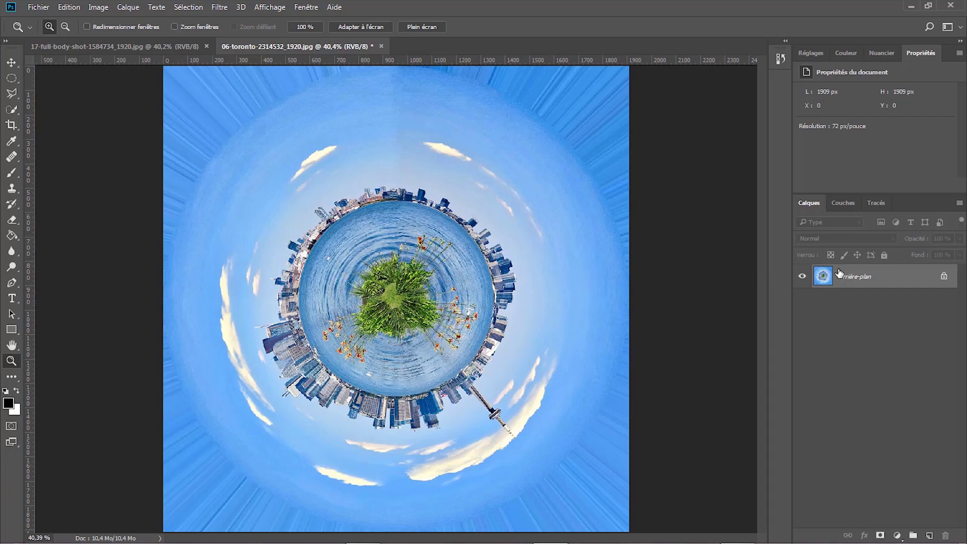
- Unlock the background layer and rotate it 180° so the CN Tower side of the planet faces up
left_click(945, 281)
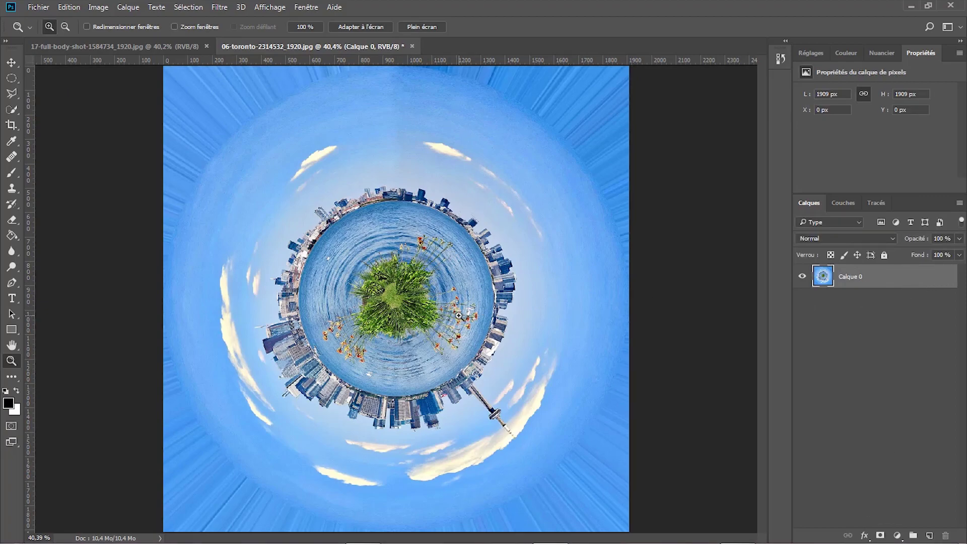
key("ctrl+t")
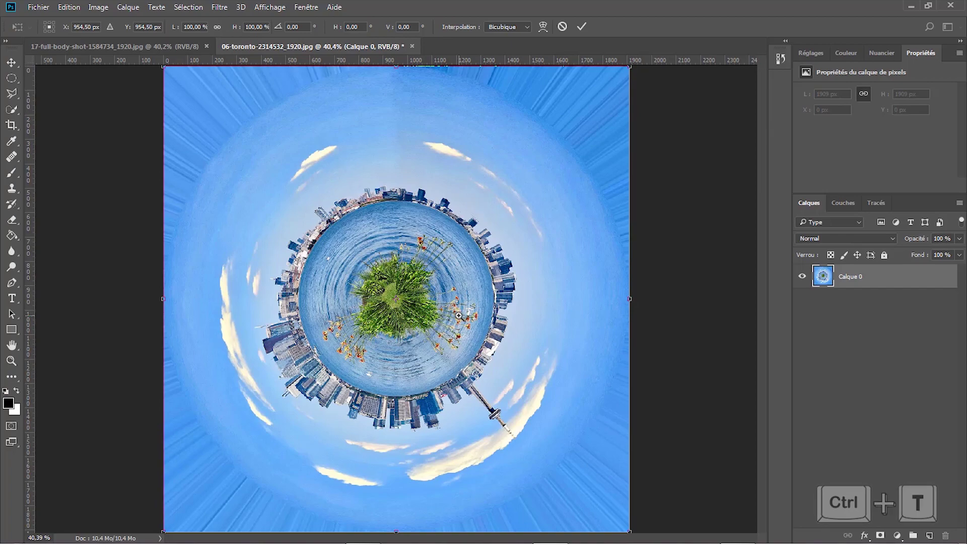
right_click(453, 318)
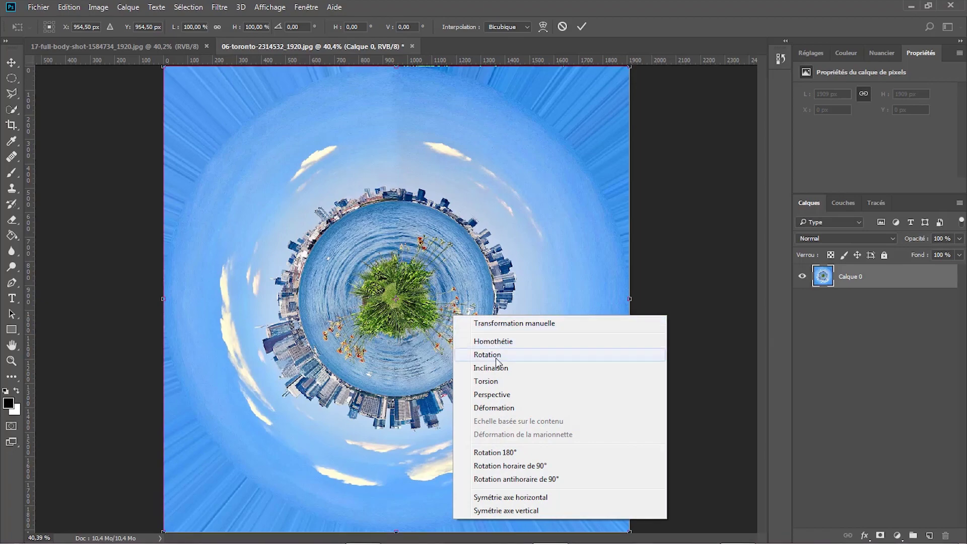
left_click(501, 452)
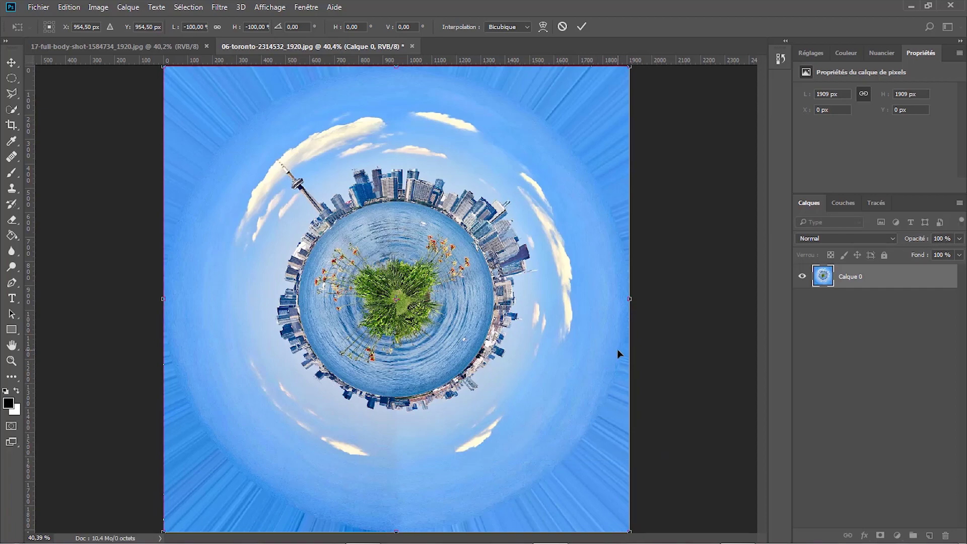
key("Return")
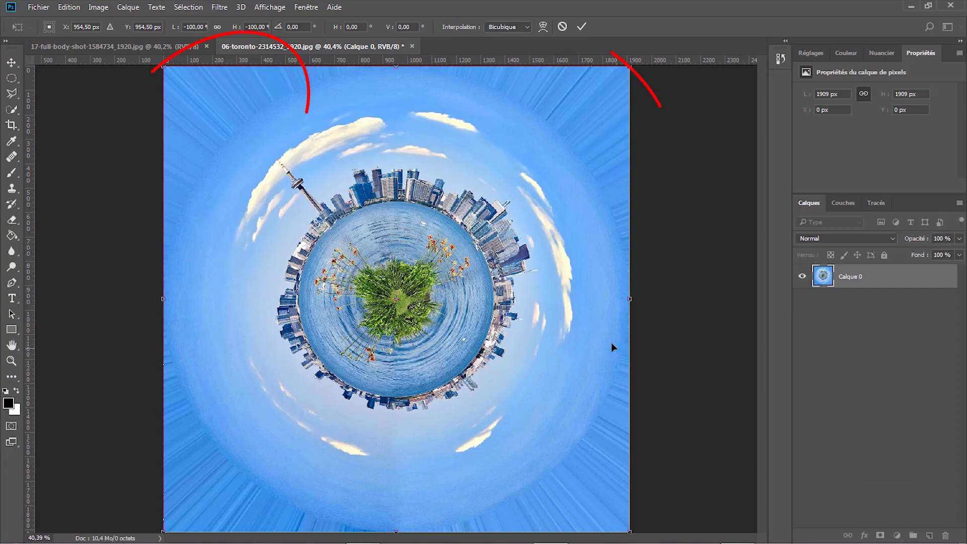
- Crop the image to a 1:1 square of about 1390 px around the planet, cutting off the streaked outer sky
key("z")
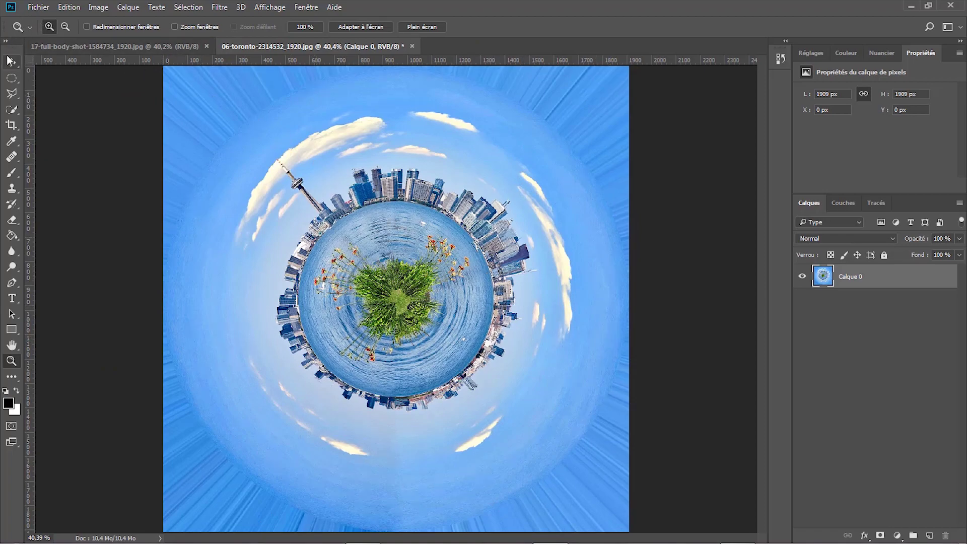
left_click(9, 127)
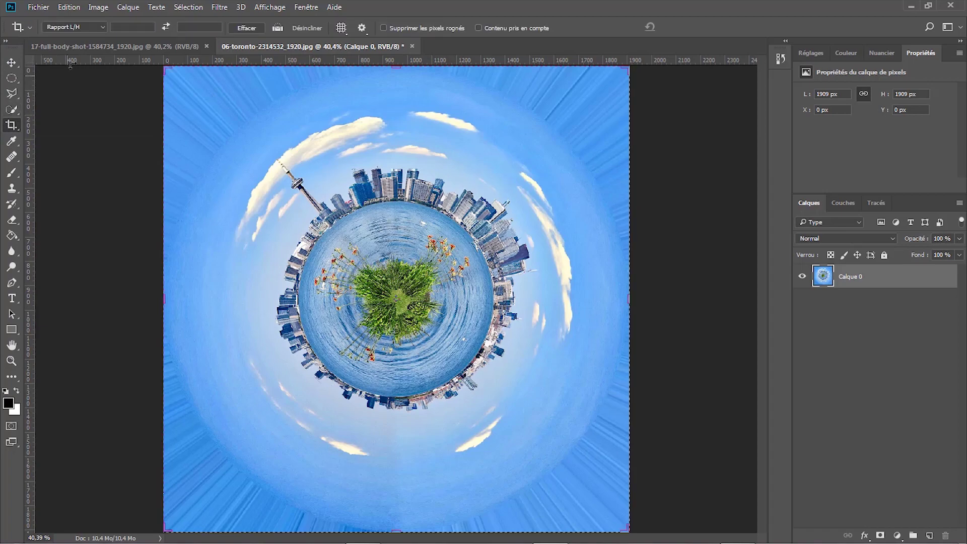
left_click(98, 27)
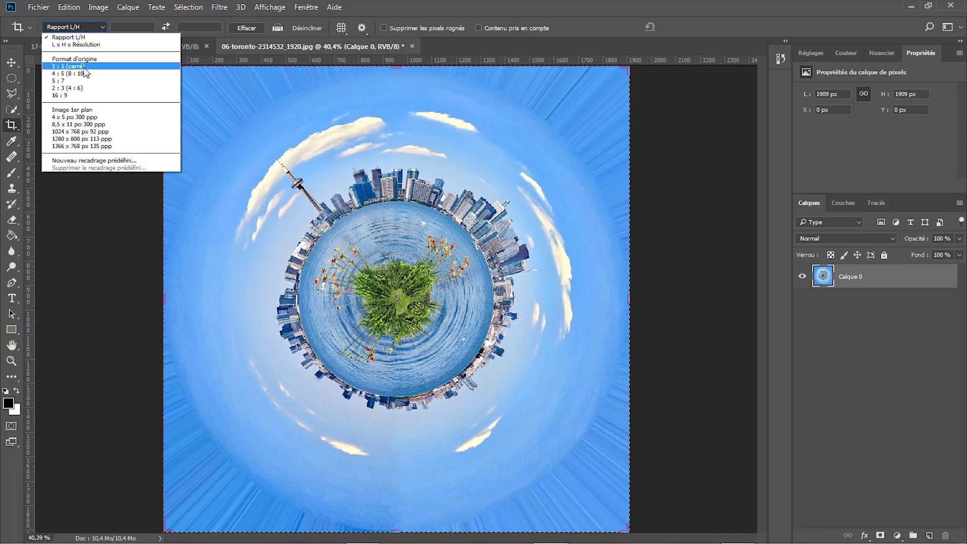
left_click(83, 66)
left_click_drag(165, 68, 200, 64)
left_click_drag(601, 483, 565, 468)
left_click_drag(485, 300, 496, 308)
key("Return")
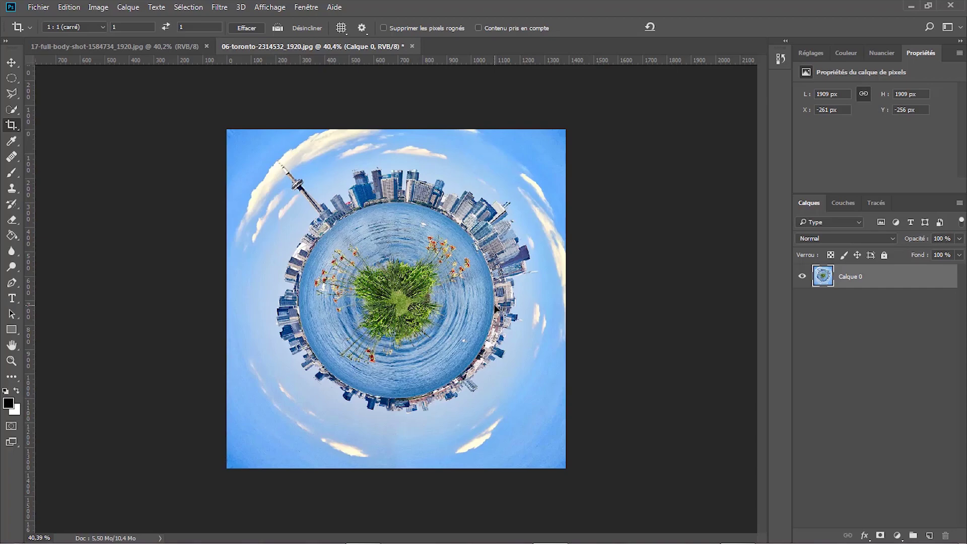
- Nudge the planet layer slightly down in the square canvas, to X -263 px and Y -249 px
key("ctrl+t")
left_click_drag(495, 306, 496, 308)
key("c")
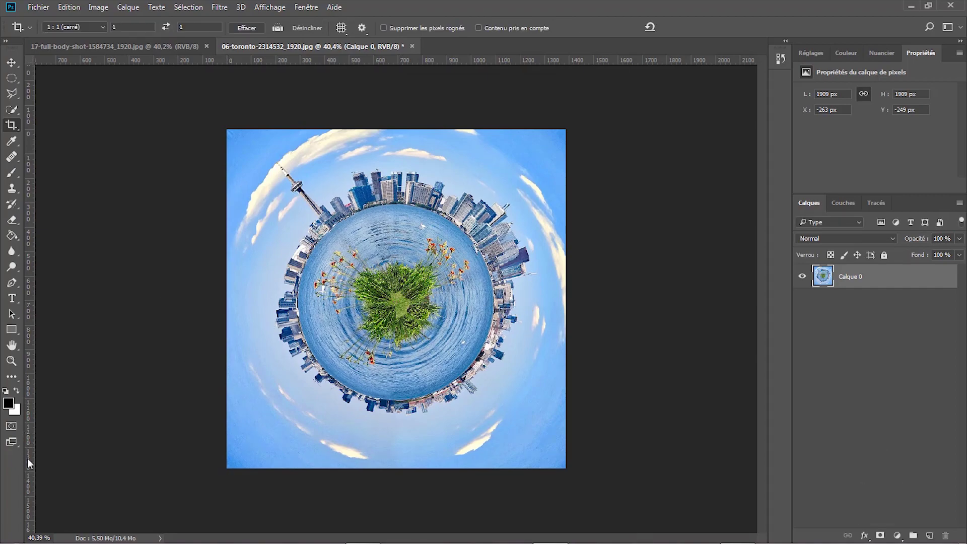
left_click(12, 362)
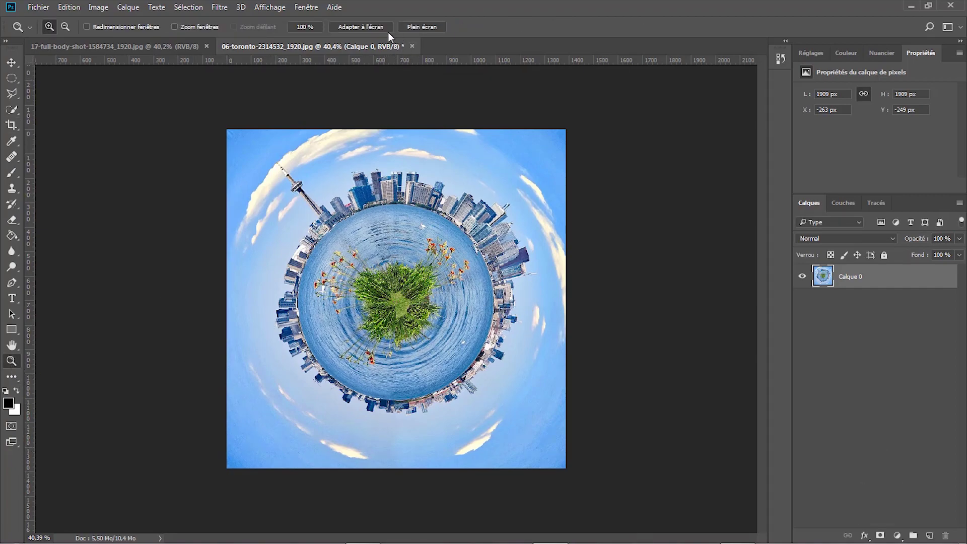
- Select the man from hair to shoes in the full-body photo with the Quick Selection tool
left_click(362, 27)
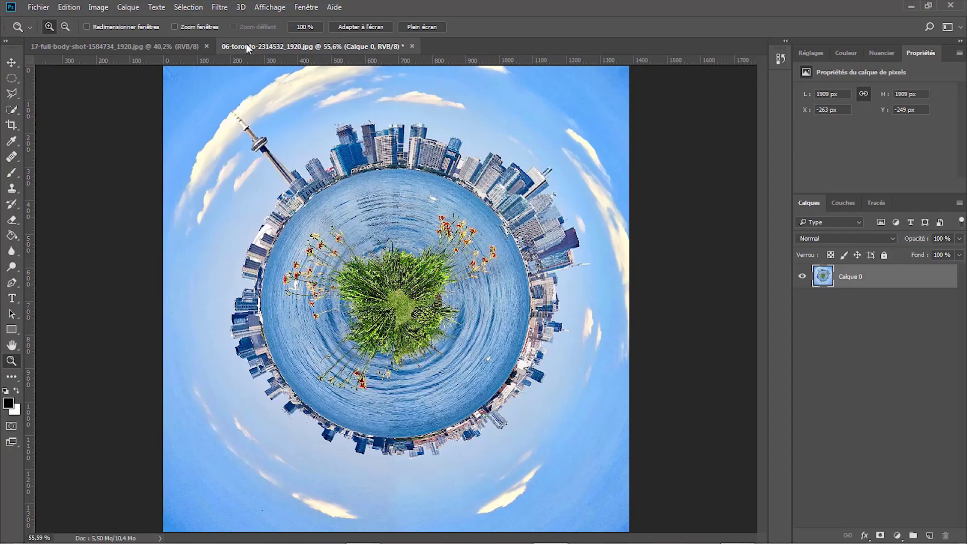
left_click(157, 45)
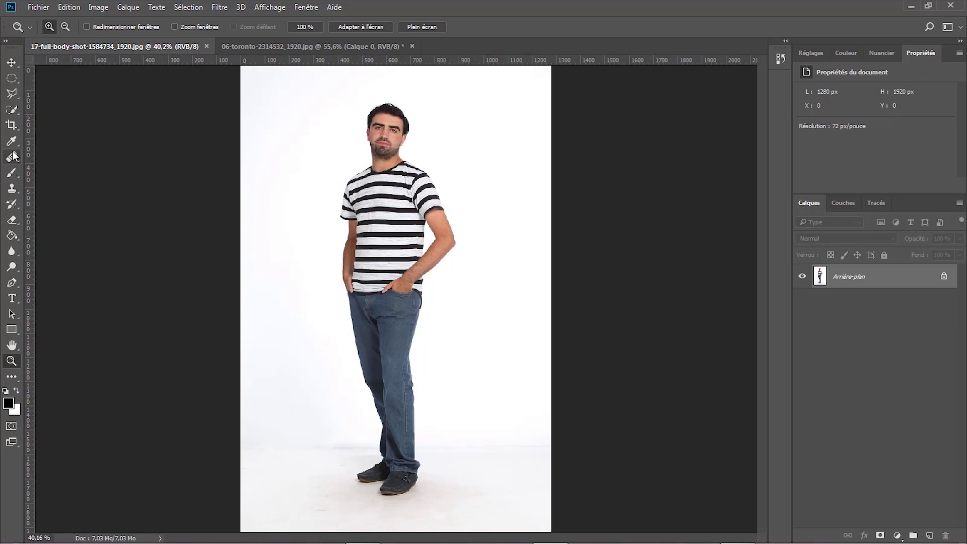
left_click(13, 110)
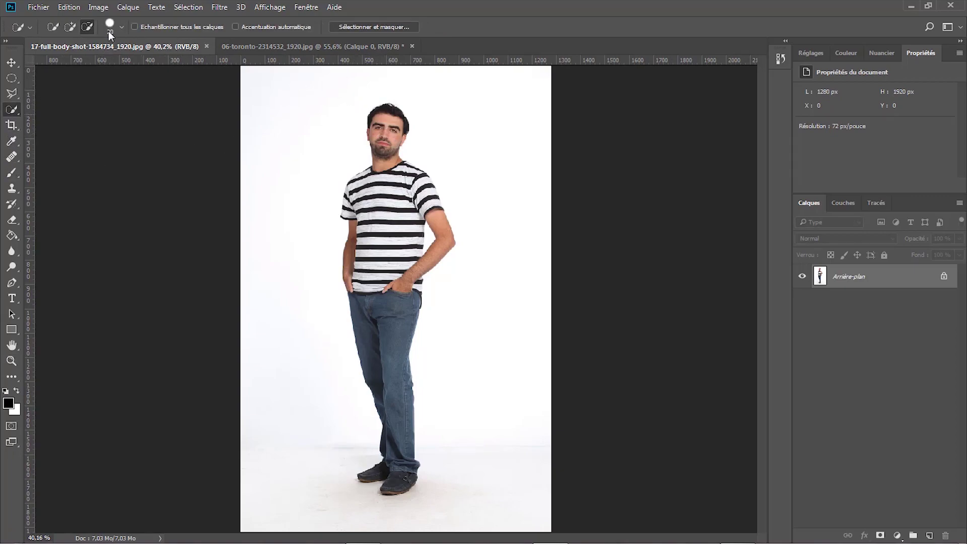
left_click(72, 28)
mouse_move(388, 115)
left_mouse_down()
mouse_move(353, 186)
mouse_move(428, 237)
mouse_move(386, 377)
mouse_move(391, 313)
left_mouse_up()
left_click_drag(356, 267, 354, 196)
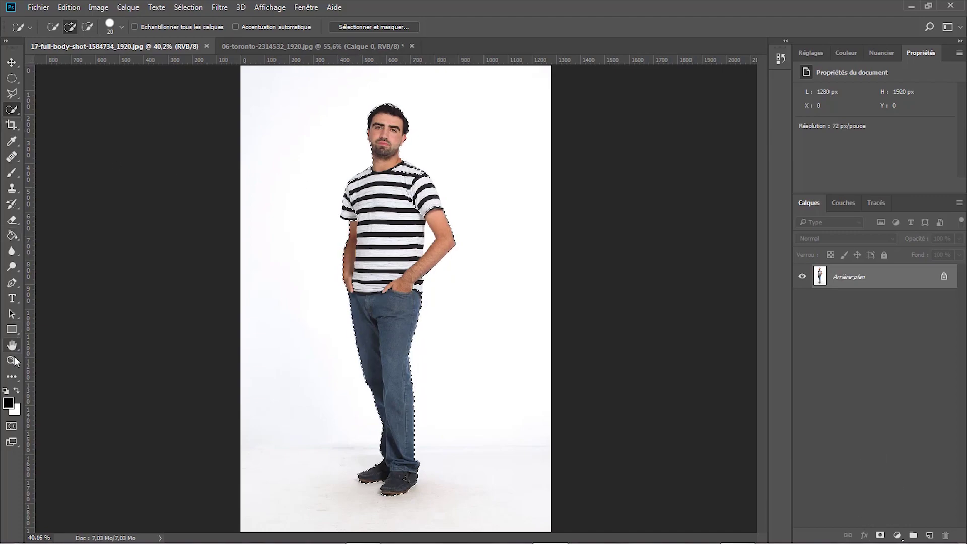
- Inspect the selection outline along the man's head, arms, shirt, legs and shoes at closer range
key("z")
left_click_drag(349, 96, 466, 322)
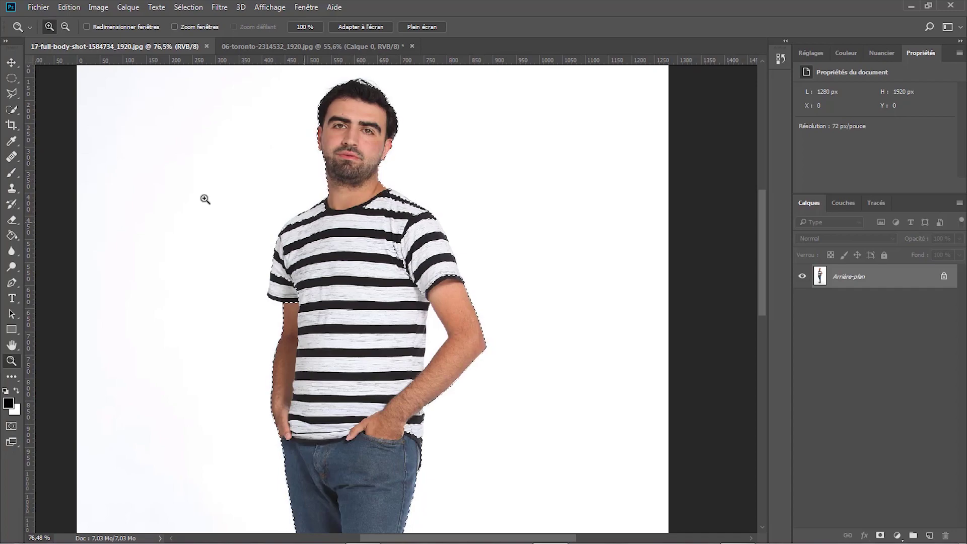
left_click(12, 110)
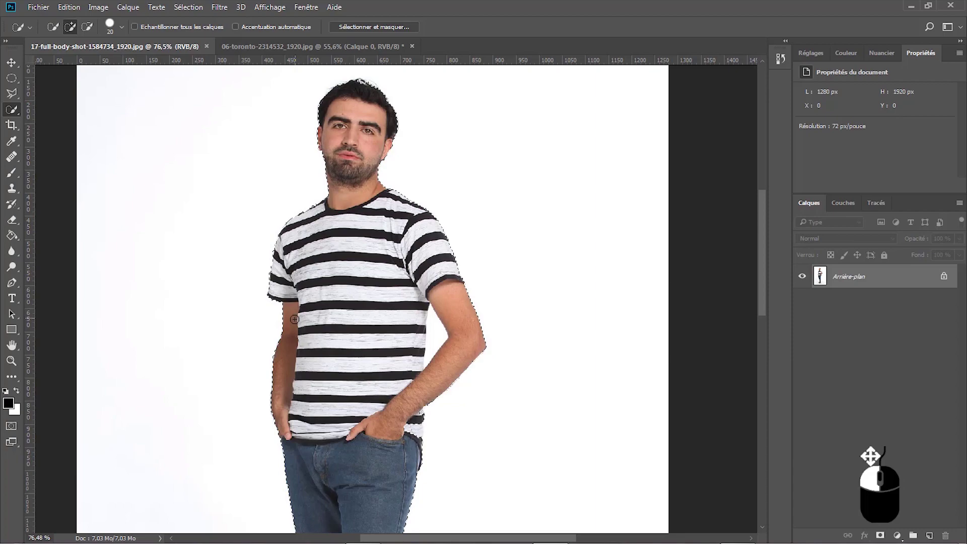
scroll(340, 407, "down", 1)
mouse_move(410, 403)
left_mouse_down()
mouse_move(412, 383)
mouse_move(371, 409)
left_mouse_up()
scroll(371, 409, "down", 10)
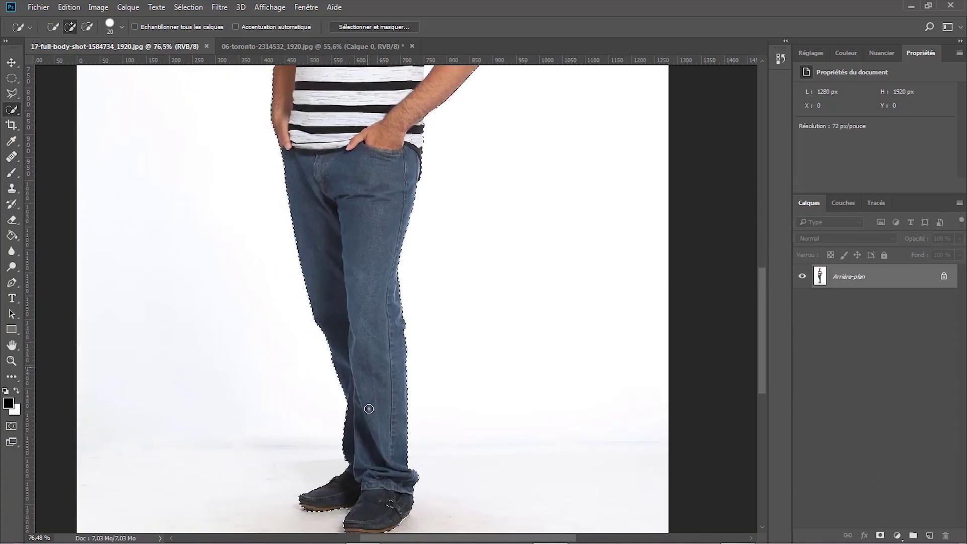
scroll(370, 408, "up", 10)
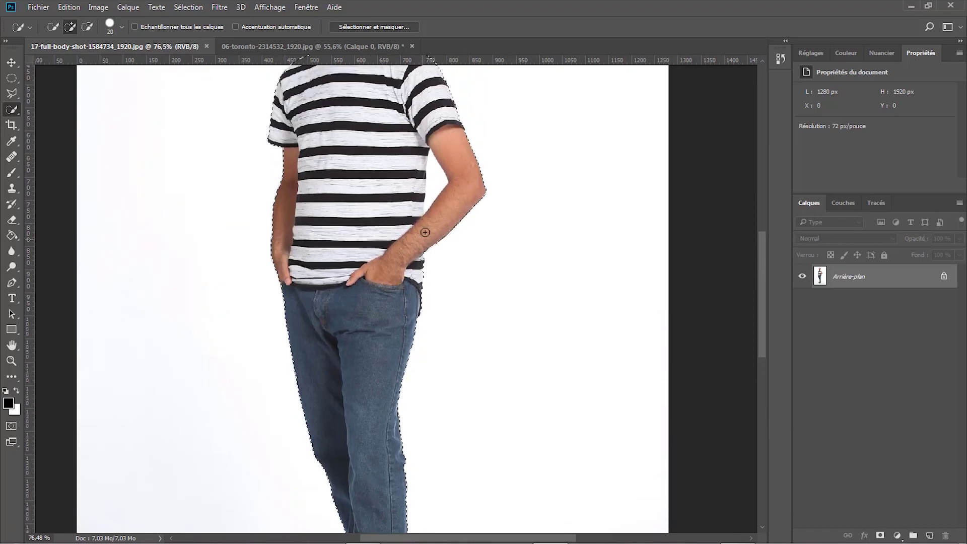
left_click(88, 27)
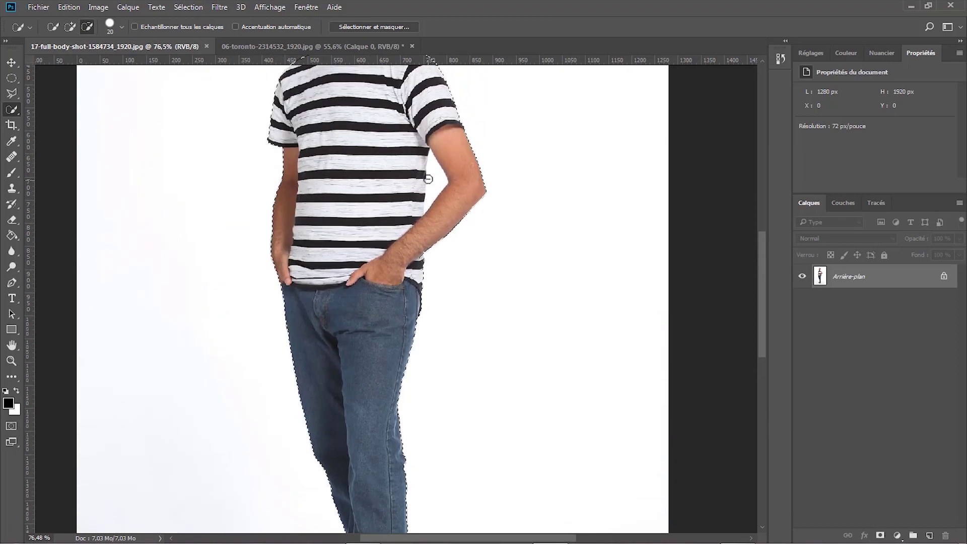
scroll(357, 190, "up", 5)
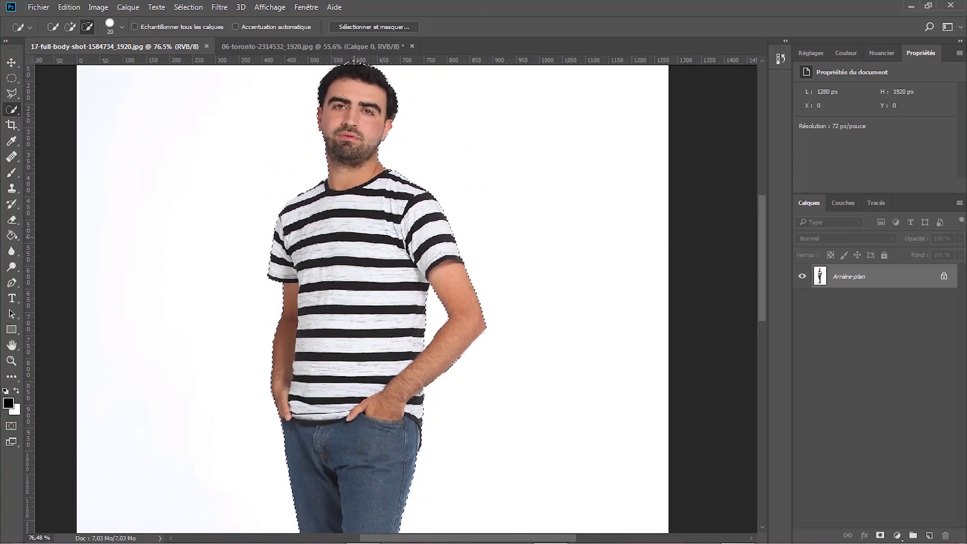
- Enter Select and Mask and, with a 10 px brush, add the missed edges of the man's ear and shoulder to the selection
left_click(361, 27)
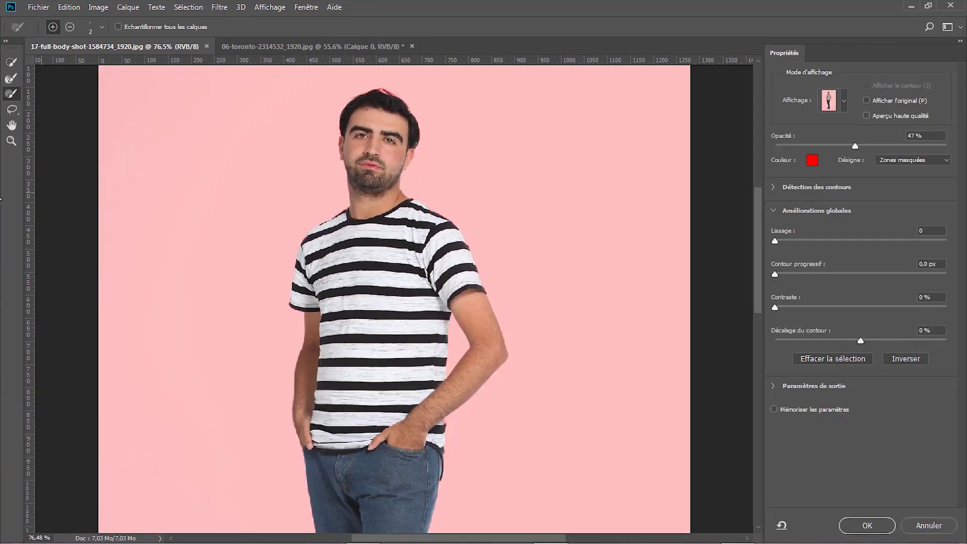
left_click(11, 142)
left_click_drag(316, 98, 500, 267)
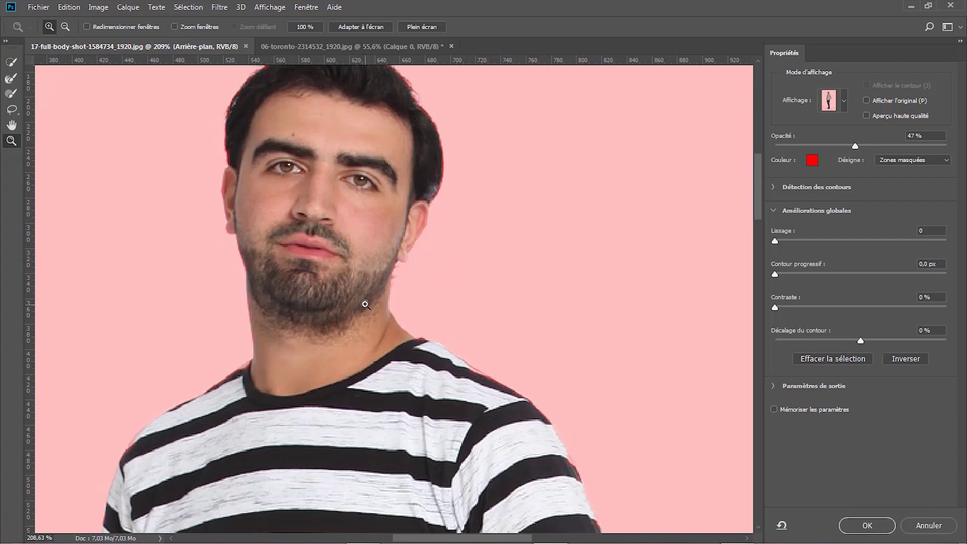
left_click(14, 97)
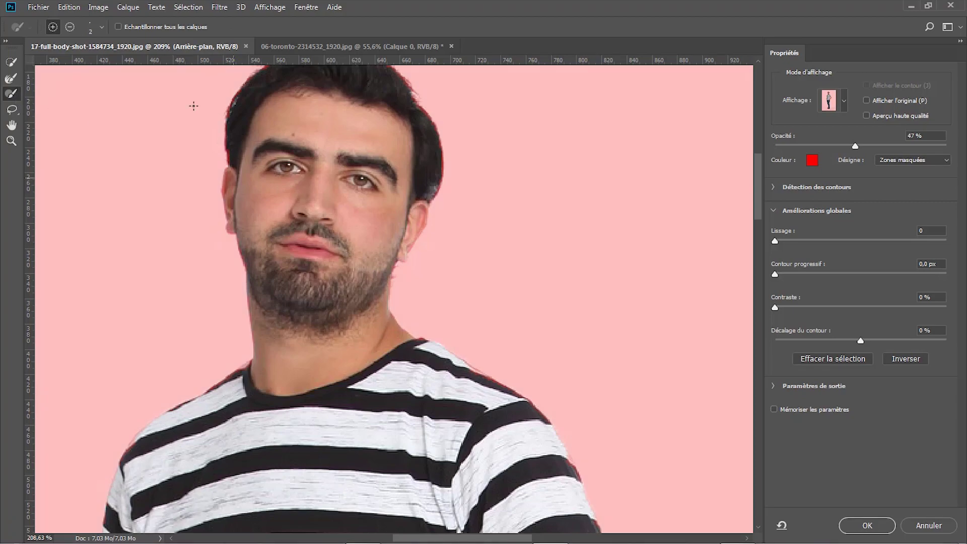
left_click(102, 26)
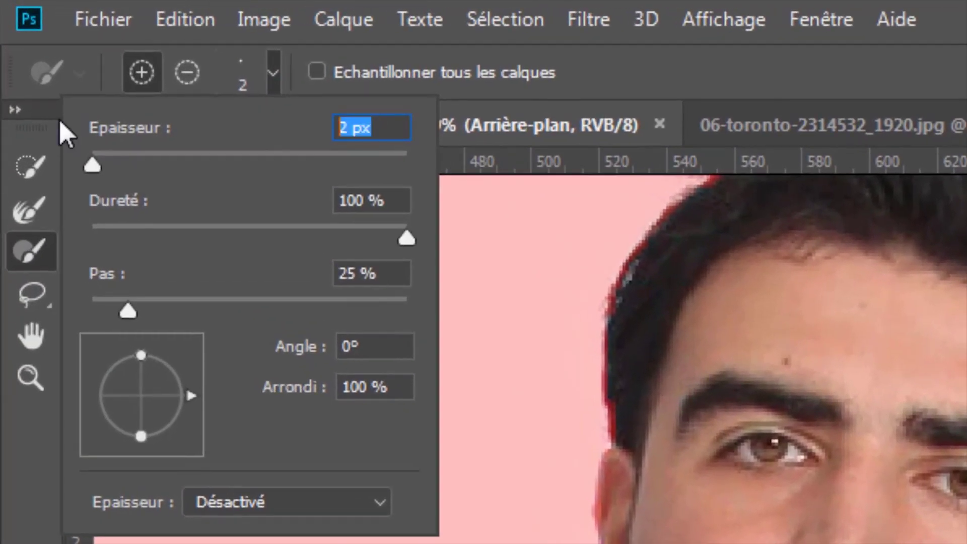
type("10")
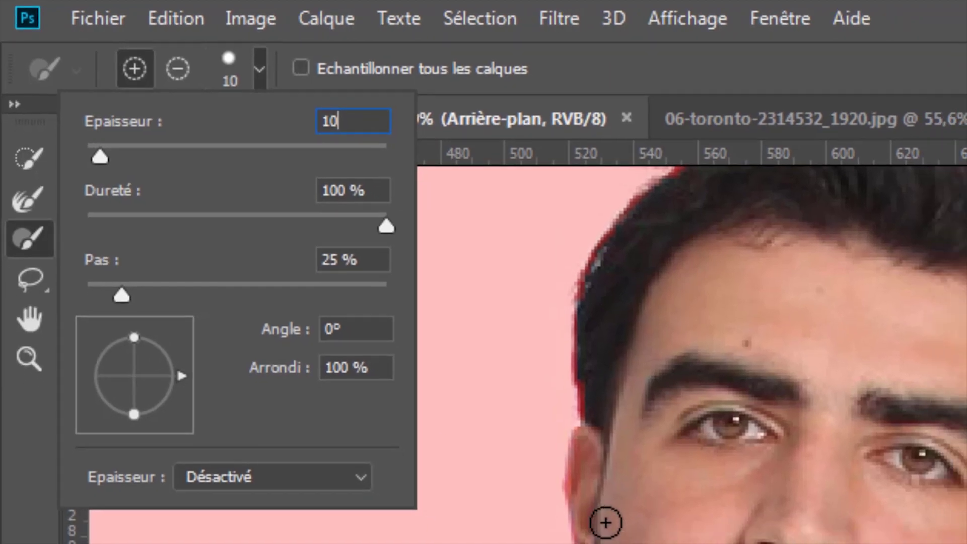
key("Return")
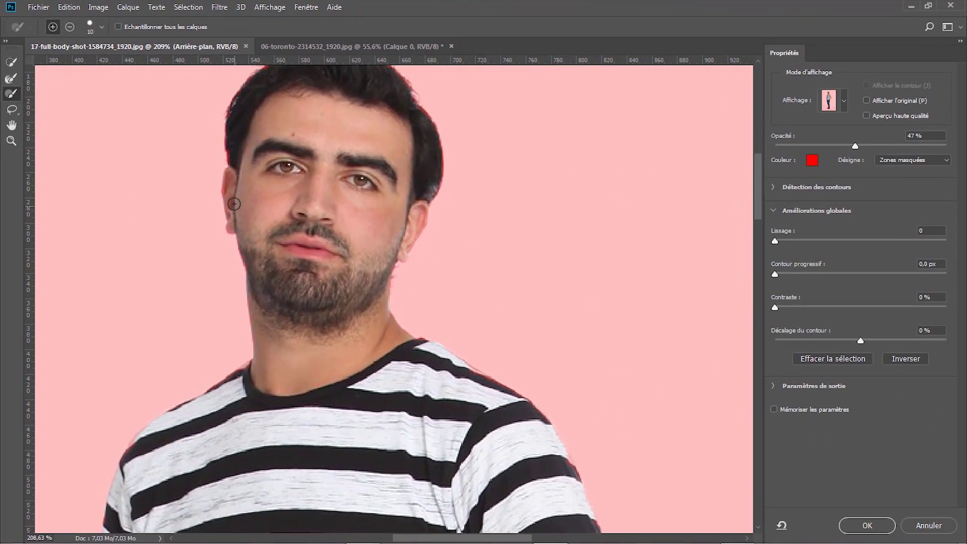
left_click_drag(227, 193, 230, 190)
mouse_move(269, 386)
left_mouse_down()
mouse_move(248, 371)
mouse_move(211, 399)
left_mouse_up()
left_click_drag(136, 451, 131, 457)
- Subtract the excess beside the man's neck from the selection and add the missed edge of the opposite shoulder
left_click(69, 27)
left_click_drag(223, 373, 227, 369)
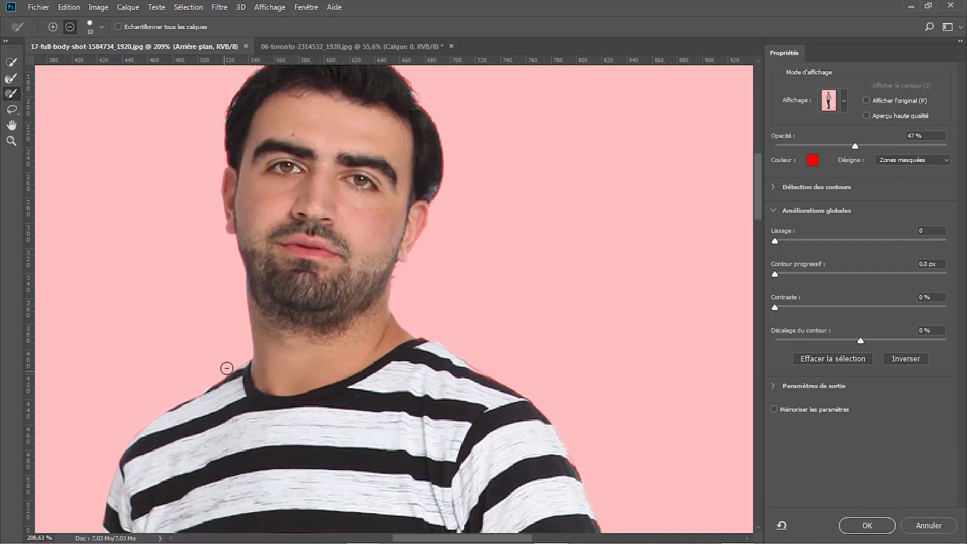
scroll(593, 460, "down", 3)
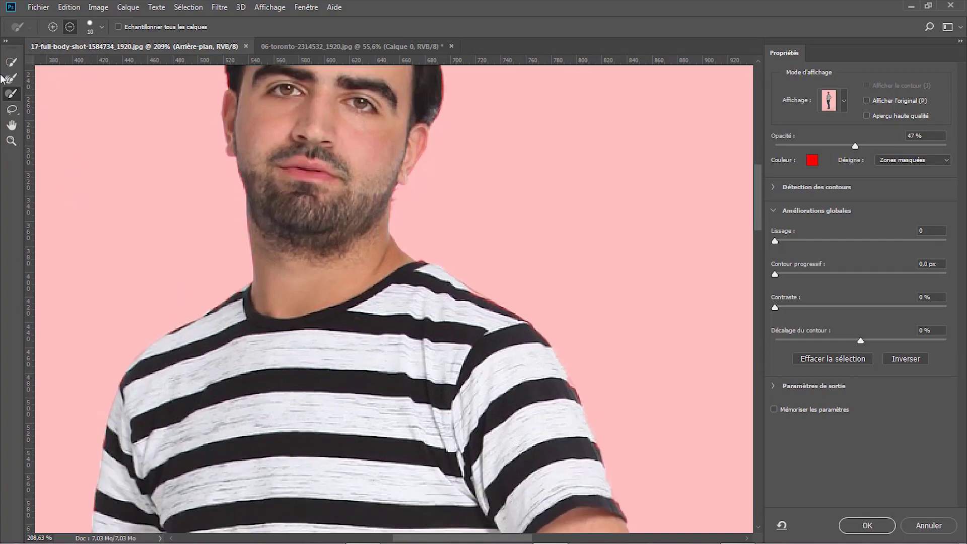
left_click(52, 27)
mouse_move(469, 296)
left_mouse_down()
mouse_move(486, 308)
mouse_move(467, 299)
left_mouse_up()
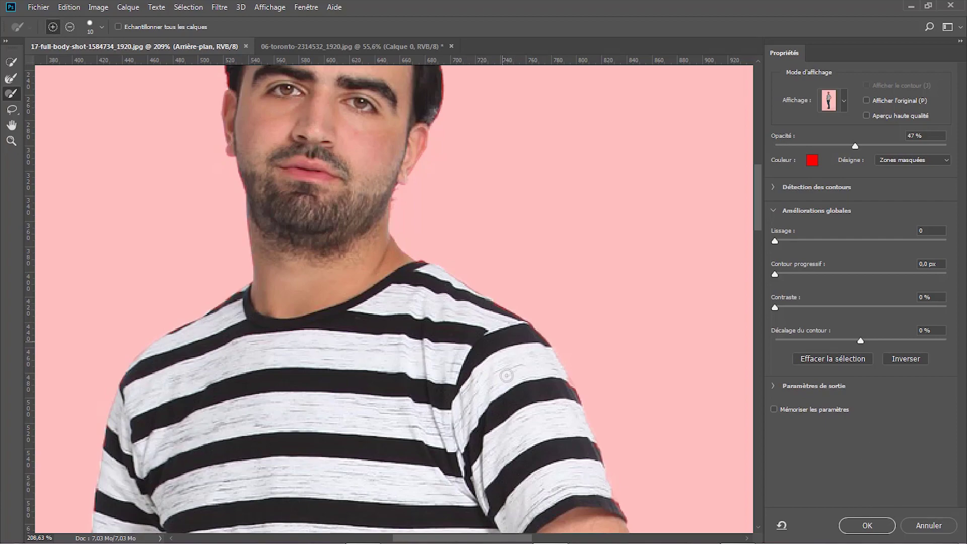
- Add the missed edges of the sleeve and of the shirt below the bent arm to the selection
scroll(489, 436, "down", 2)
scroll(489, 435, "down", 4)
left_click_drag(607, 382, 617, 397)
scroll(591, 447, "down", 12)
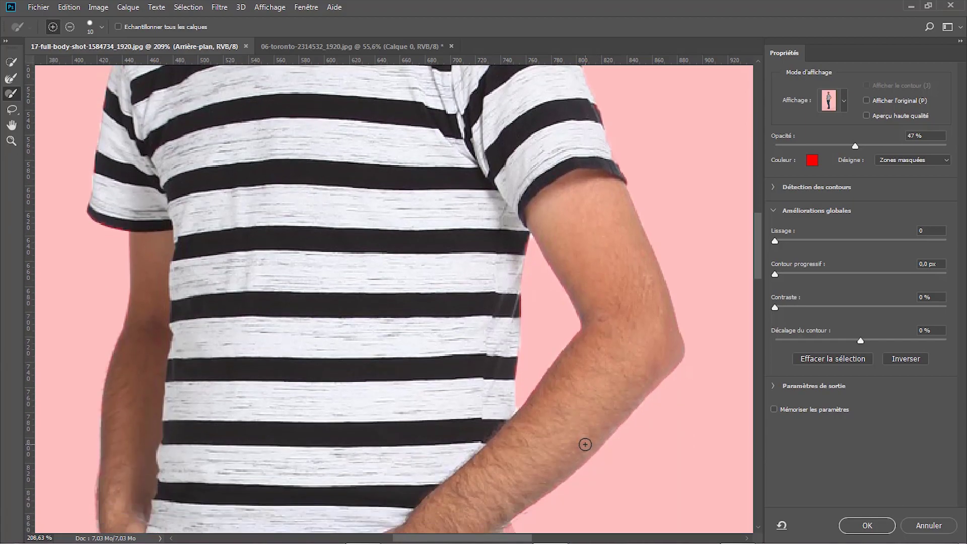
scroll(574, 441, "down", 4)
left_click_drag(504, 439, 508, 446)
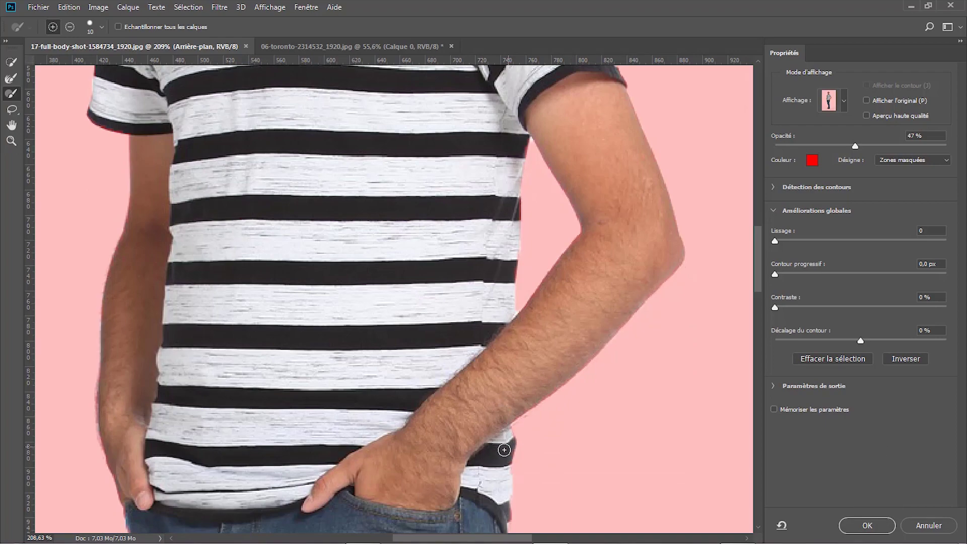
- Subtract the strip of floor between the two shoes from the selection with a 5 px brush
scroll(459, 476, "down", 10)
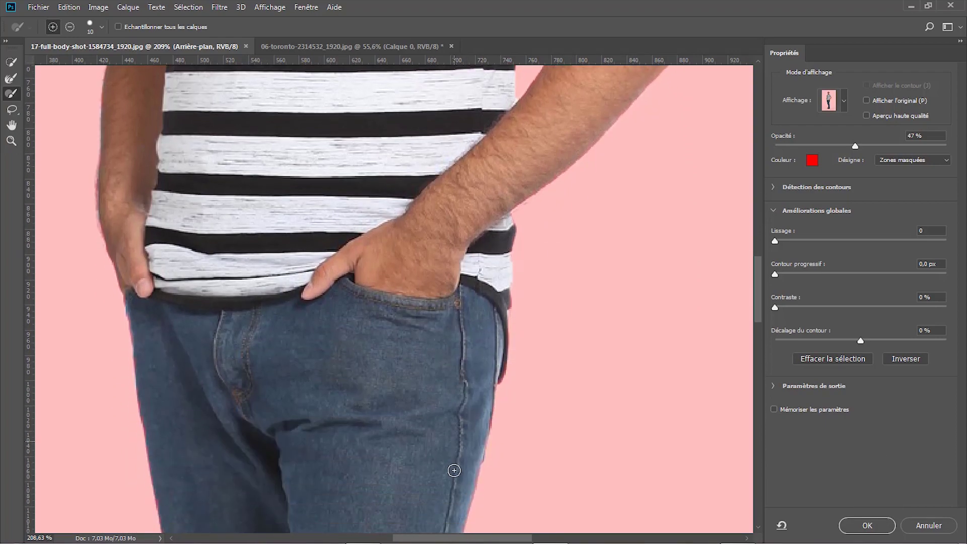
scroll(410, 471, "down", 10)
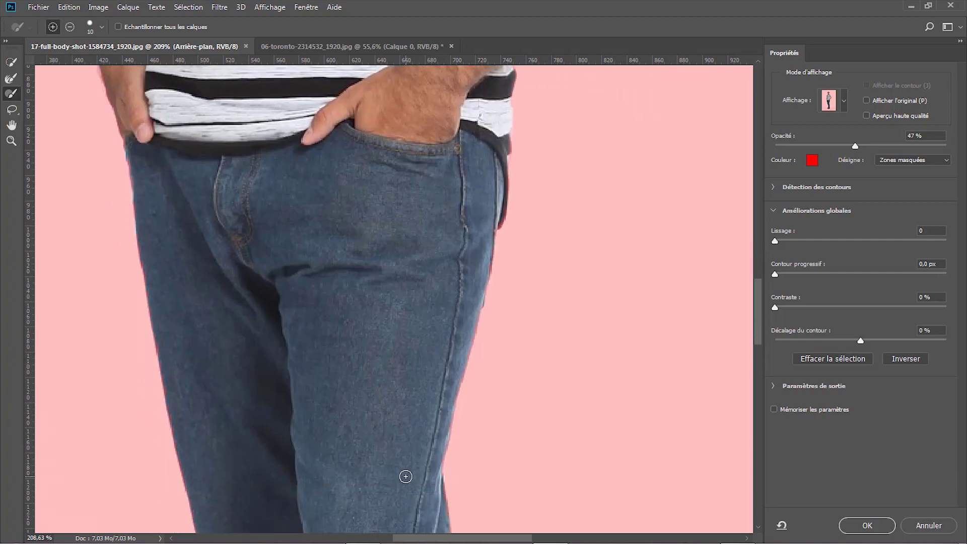
scroll(398, 483, "down", 5)
scroll(390, 485, "down", 10)
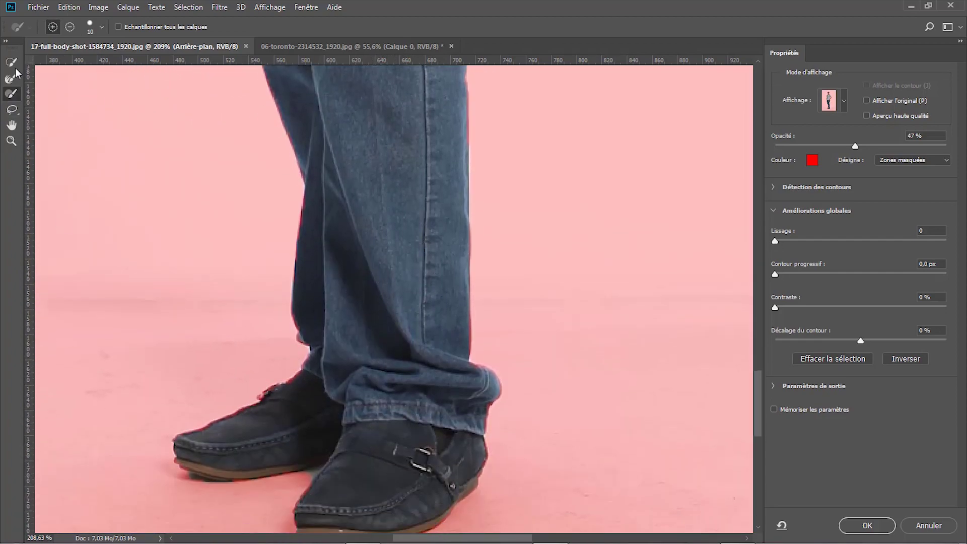
left_click(70, 27)
left_click(102, 27)
left_click(129, 47)
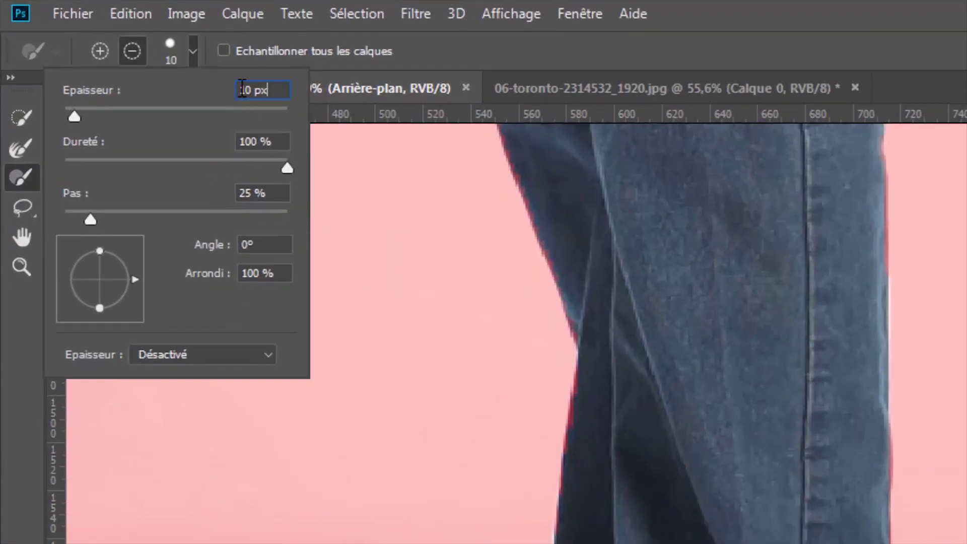
type("5")
key("Return")
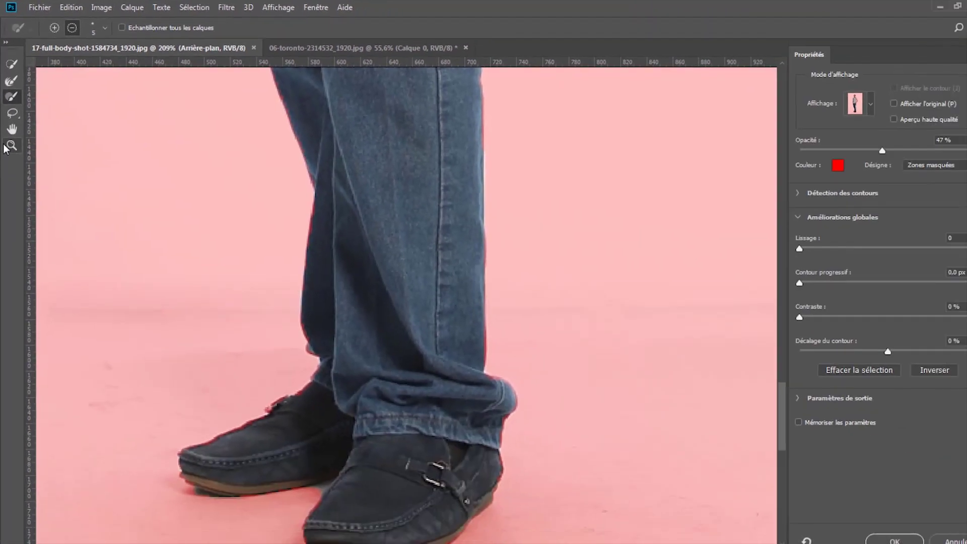
key("z")
left_click_drag(313, 429, 357, 493)
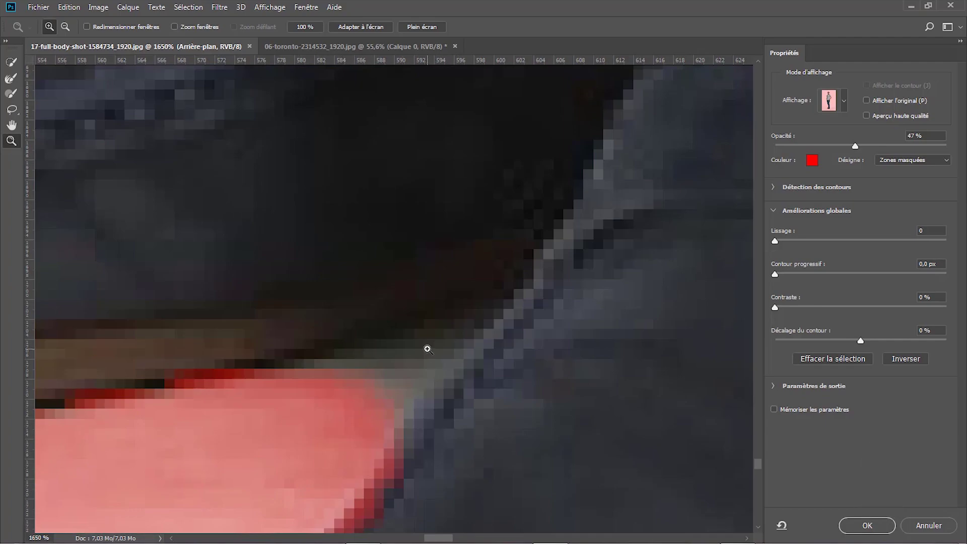
key("r")
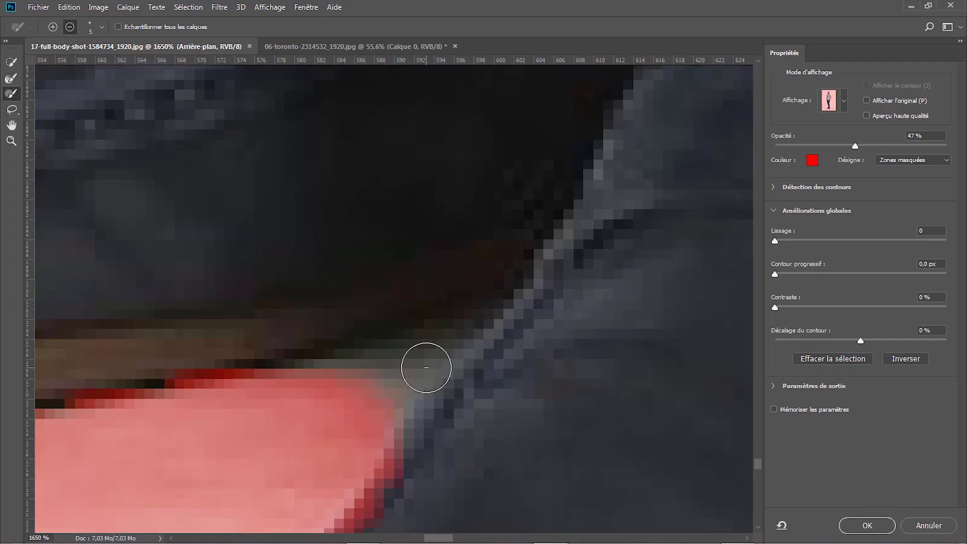
mouse_move(425, 350)
left_mouse_down()
mouse_move(382, 378)
mouse_move(277, 397)
left_mouse_up()
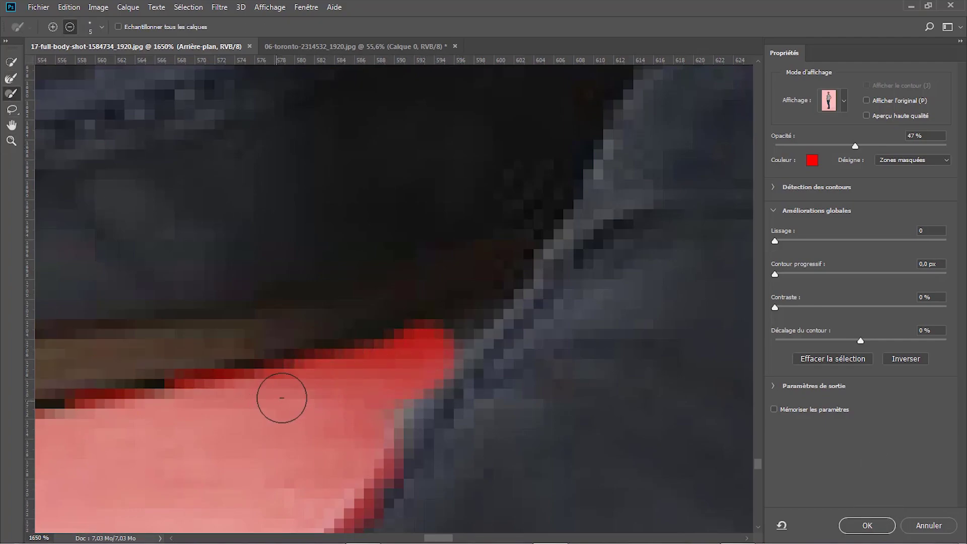
- Subtract the remaining narrow tip of floor where the shoes meet with a 2 px brush, and bring both shoes into view
left_click(103, 28)
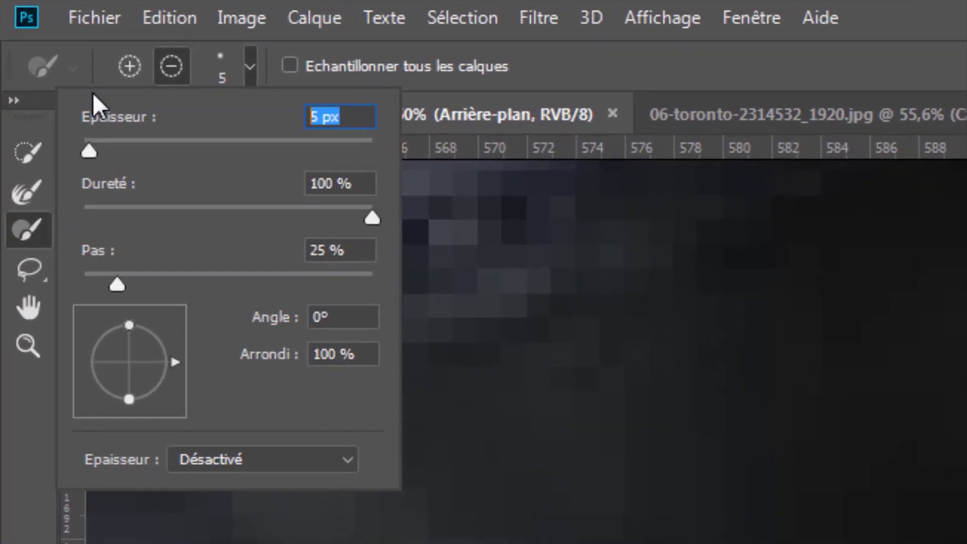
type("2")
key("Return")
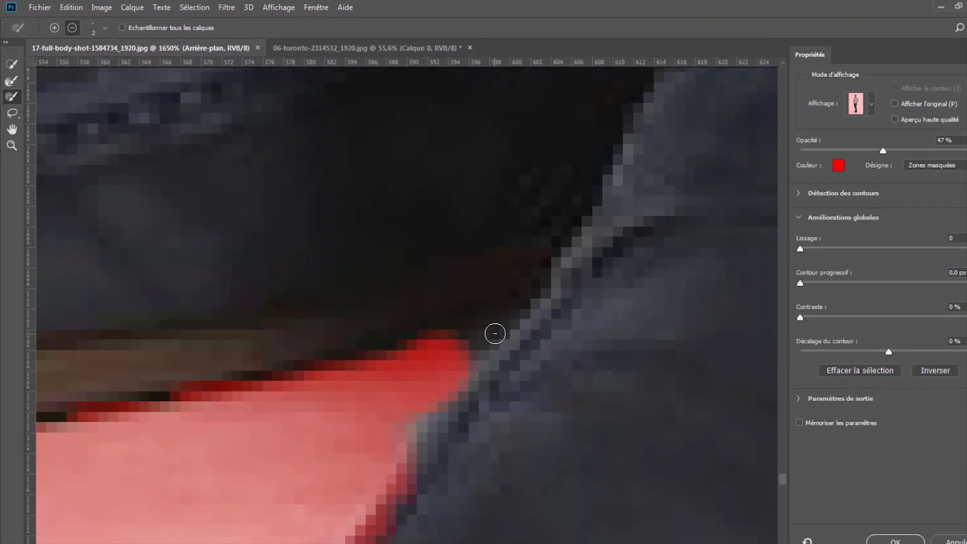
mouse_move(492, 331)
left_mouse_down()
mouse_move(433, 349)
mouse_move(378, 428)
left_mouse_up()
mouse_move(468, 335)
left_mouse_down()
mouse_move(421, 376)
mouse_move(395, 348)
left_mouse_up()
left_click(11, 141)
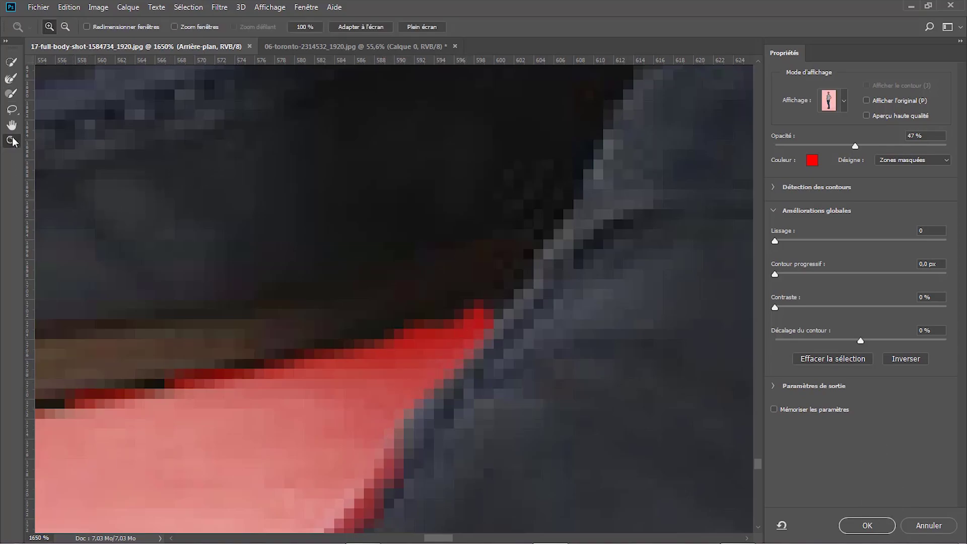
left_click(65, 27)
left_click(184, 355)
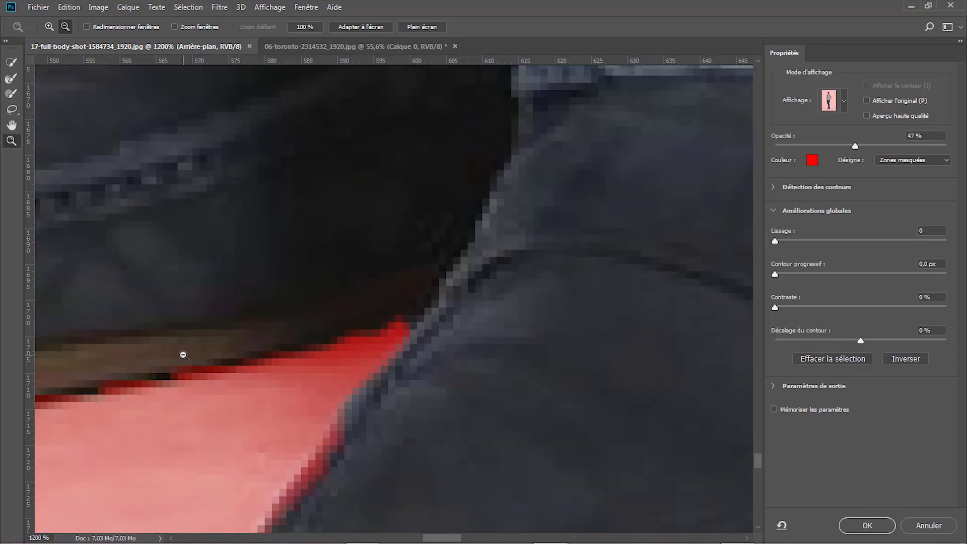
left_click(212, 351)
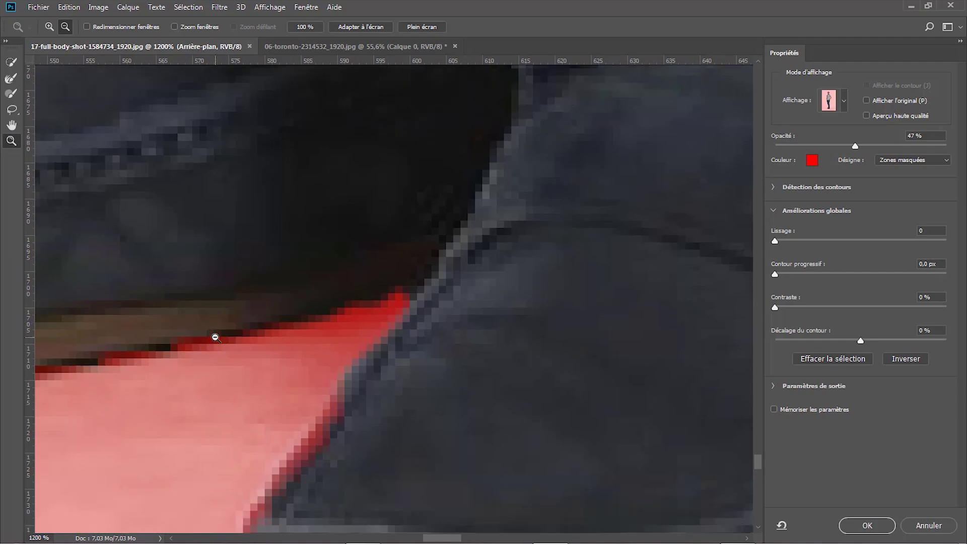
left_click(215, 337)
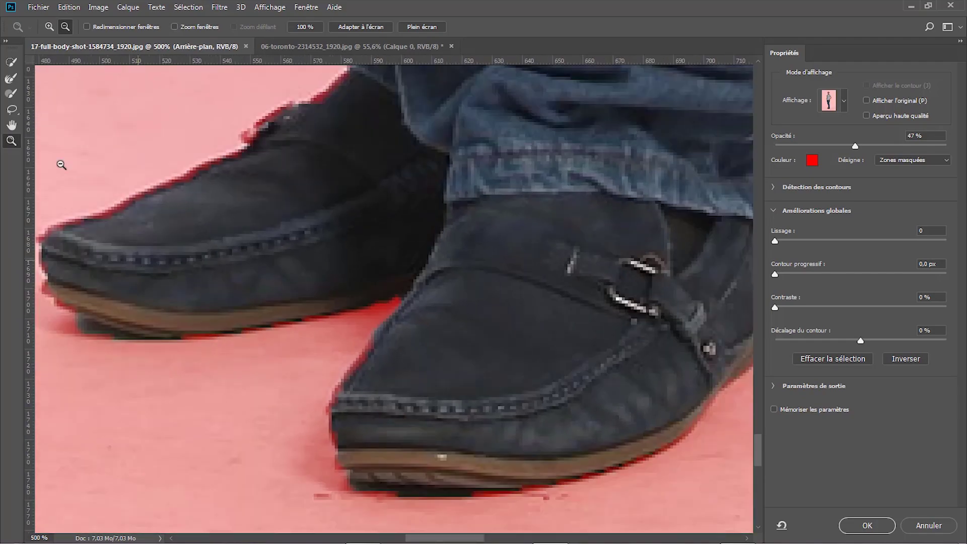
- Subtract the dark shadow strips beneath the soles of both shoes from the selection with a 2 px brush
left_click(11, 93)
left_click(870, 456)
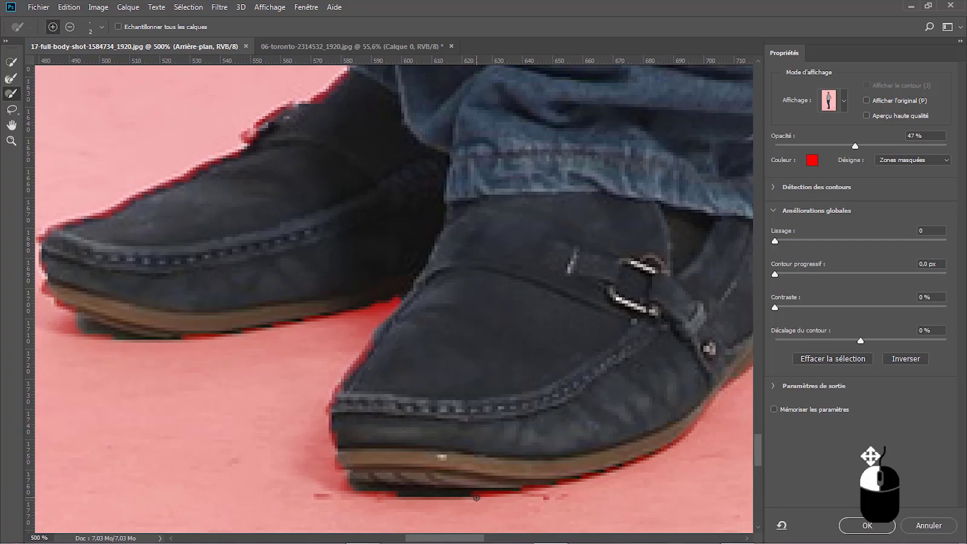
left_click(70, 27)
mouse_move(466, 488)
left_mouse_down()
mouse_move(344, 496)
mouse_move(465, 516)
mouse_move(480, 501)
mouse_move(367, 500)
left_mouse_up()
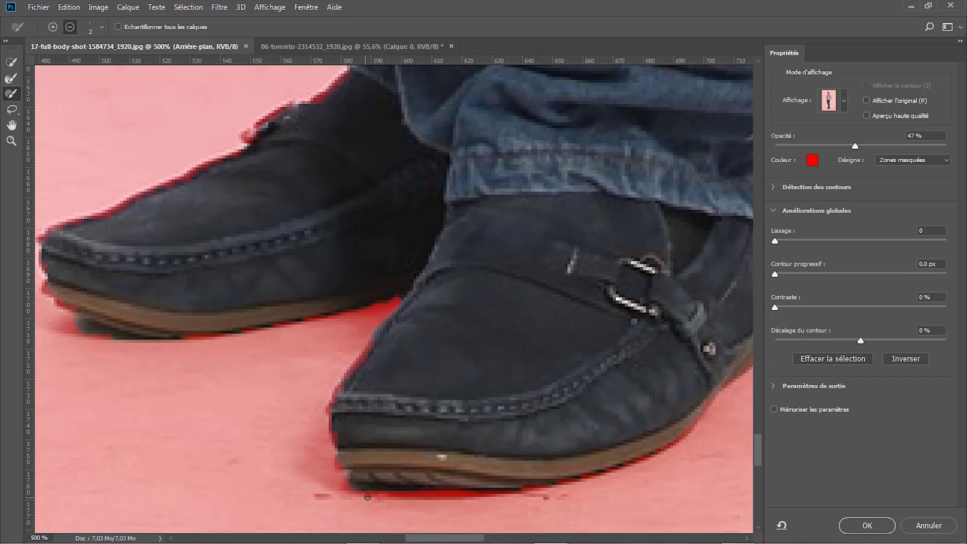
mouse_move(89, 327)
left_mouse_down()
mouse_move(80, 322)
mouse_move(158, 348)
left_mouse_up()
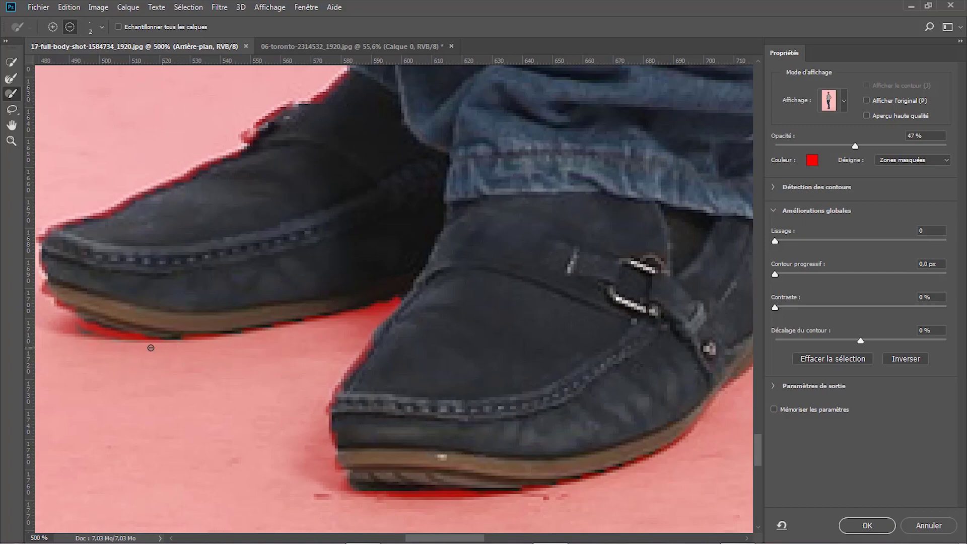
mouse_move(77, 331)
left_mouse_down()
mouse_move(95, 338)
mouse_move(66, 333)
mouse_move(129, 342)
left_mouse_up()
left_click_drag(74, 328, 76, 328)
- Set the edge shift (Décalage du contour) to 10 % for the whole figure and accept the refined selection
scroll(741, 456, "down", 2)
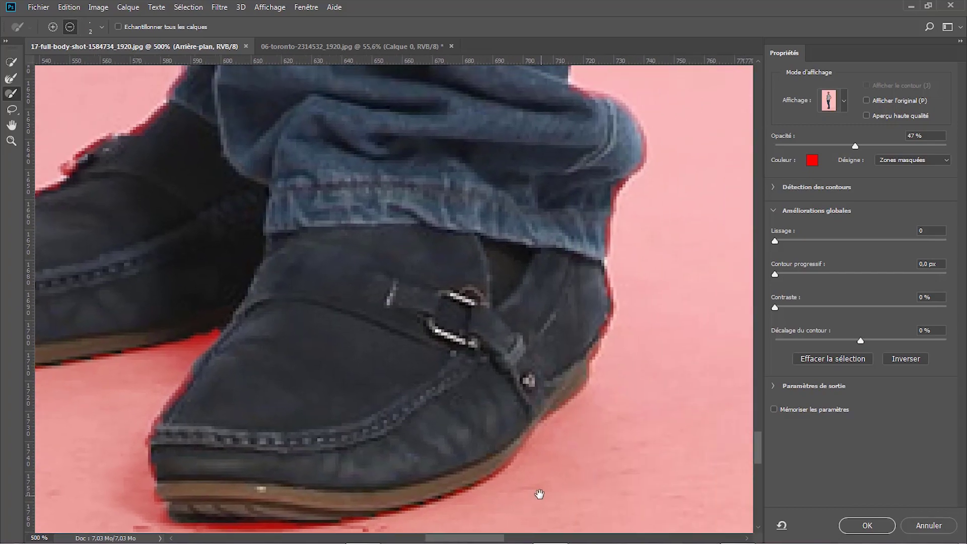
scroll(574, 436, "down", 2)
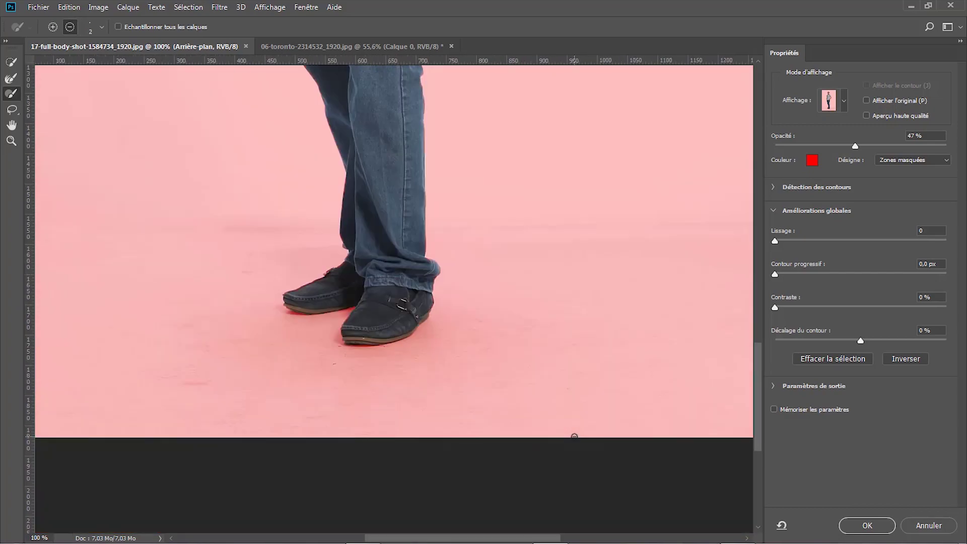
left_click(12, 142)
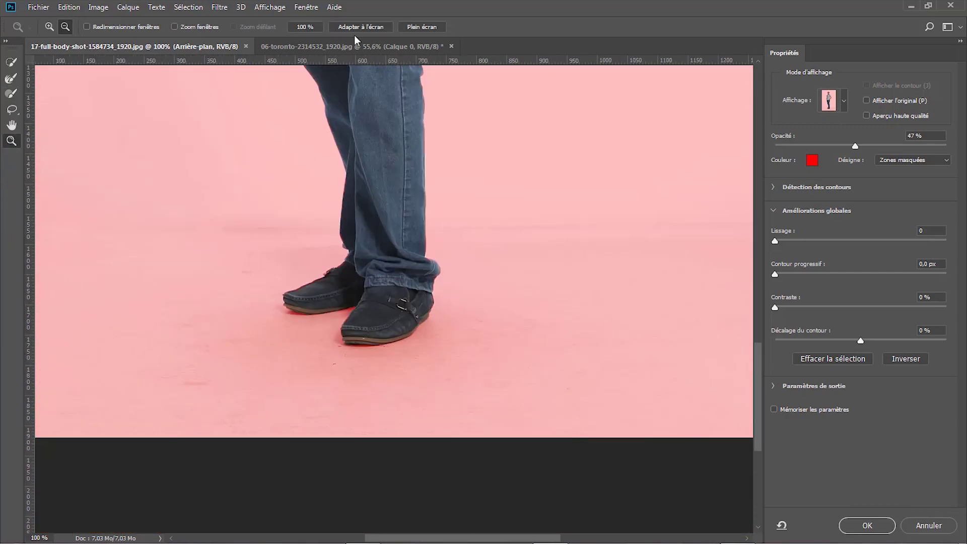
left_click(361, 27)
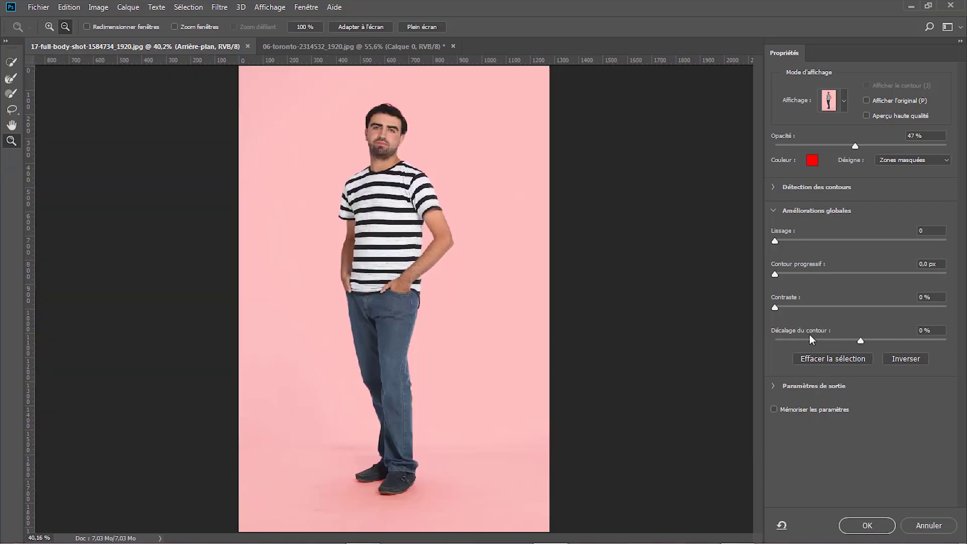
left_click_drag(863, 341, 870, 340)
type("10")
key("Return")
left_click(867, 526)
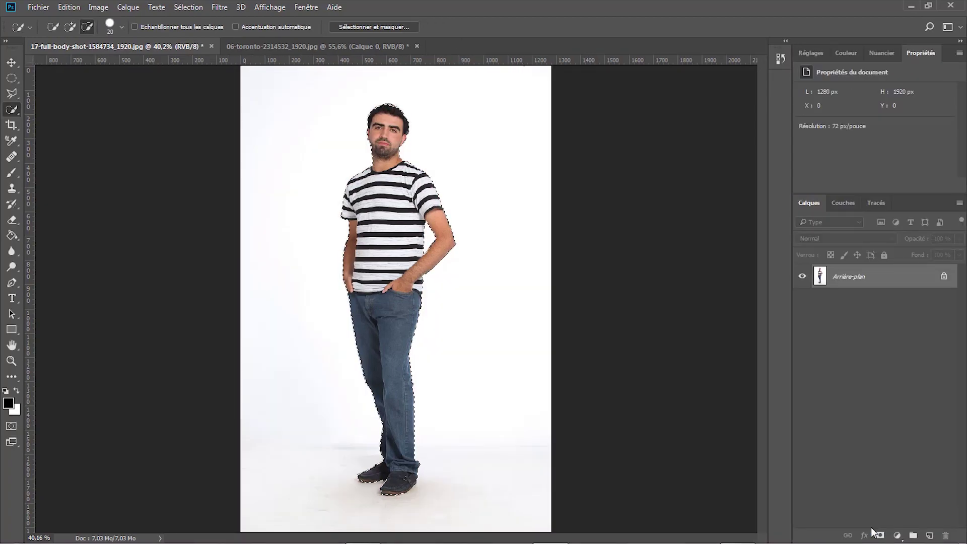
- Copy the selected man to a new layer with the background hidden, and bring the cutout into the Toronto planet document
key("ctrl+j")
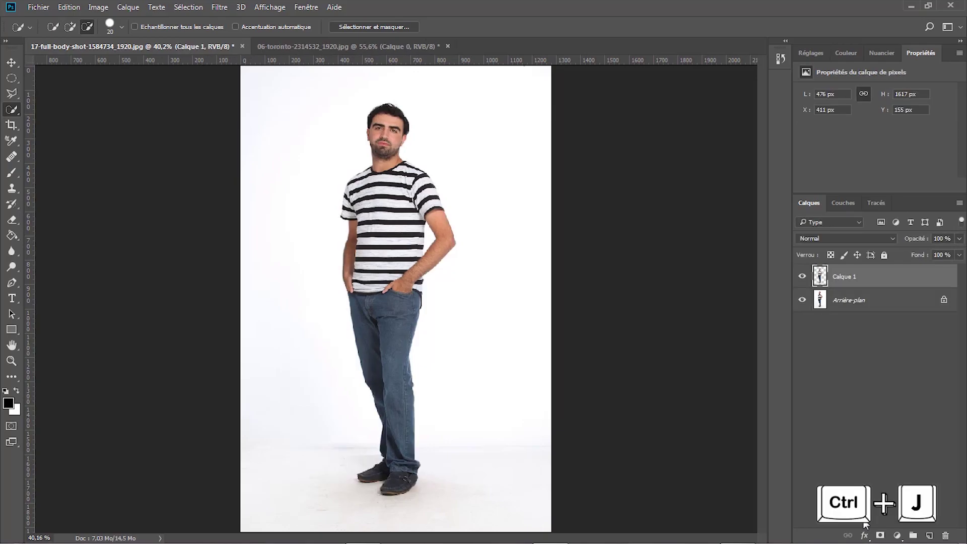
left_click(802, 300)
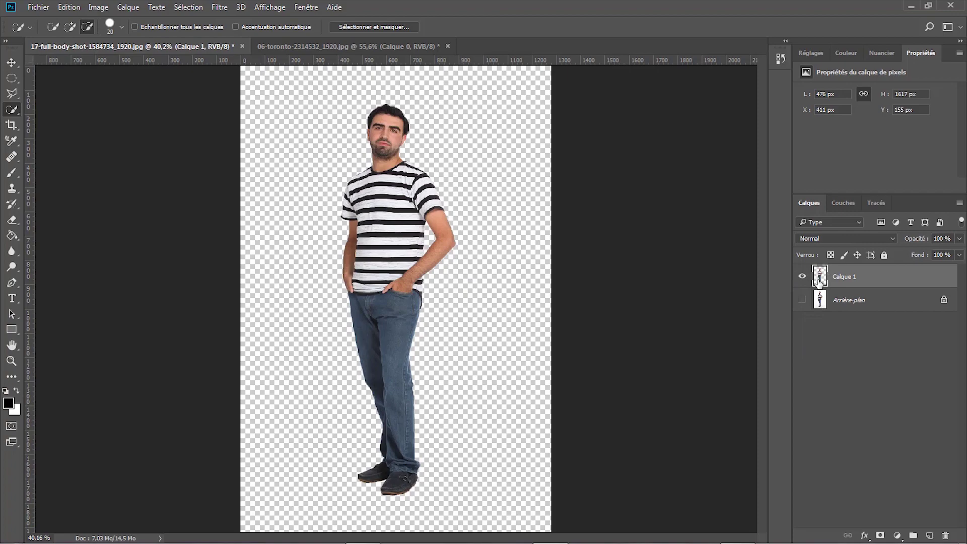
left_click_drag(819, 280, 382, 244)
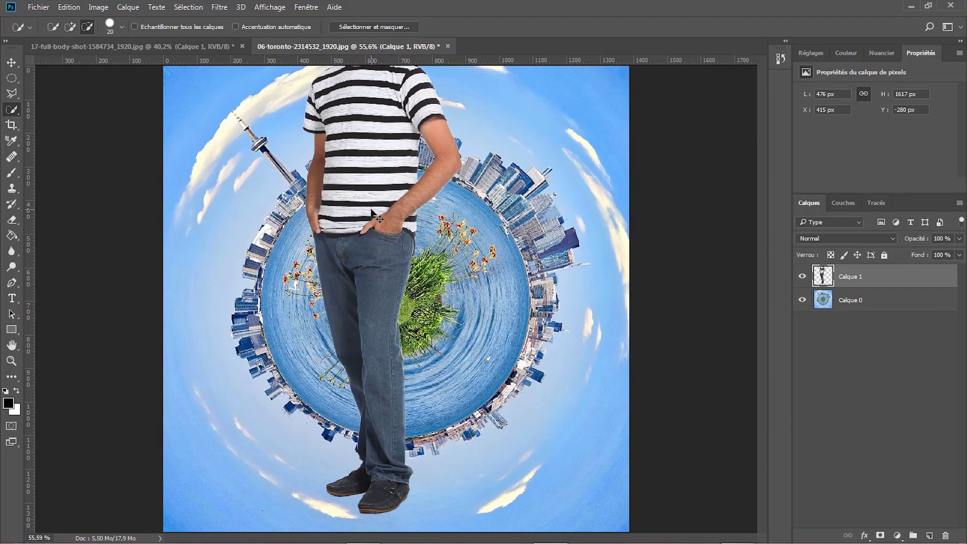
- Scale the man to about 47 % and place him with his feet on the grass and his head at the image's upper edge
key("ctrl+t")
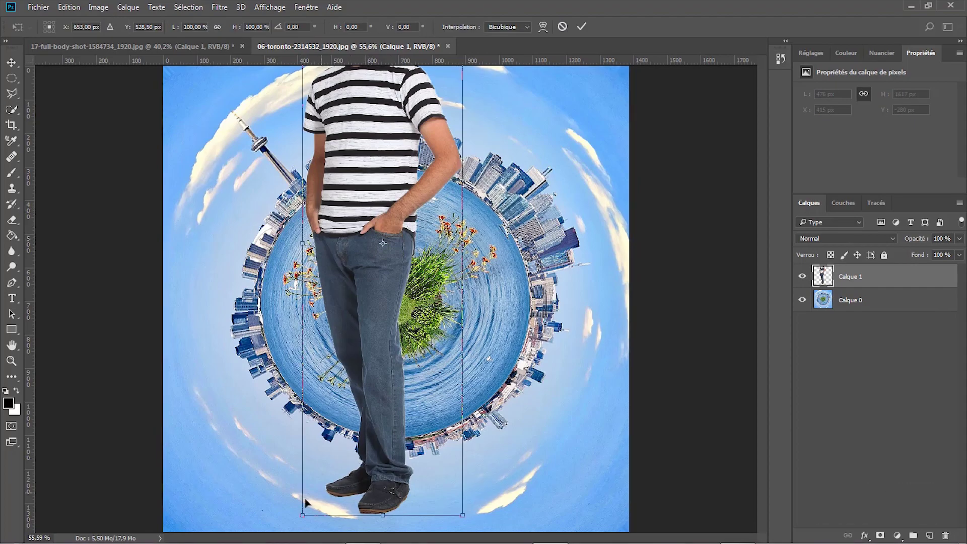
left_click_drag(301, 517, 375, 268)
left_click_drag(412, 207, 395, 272)
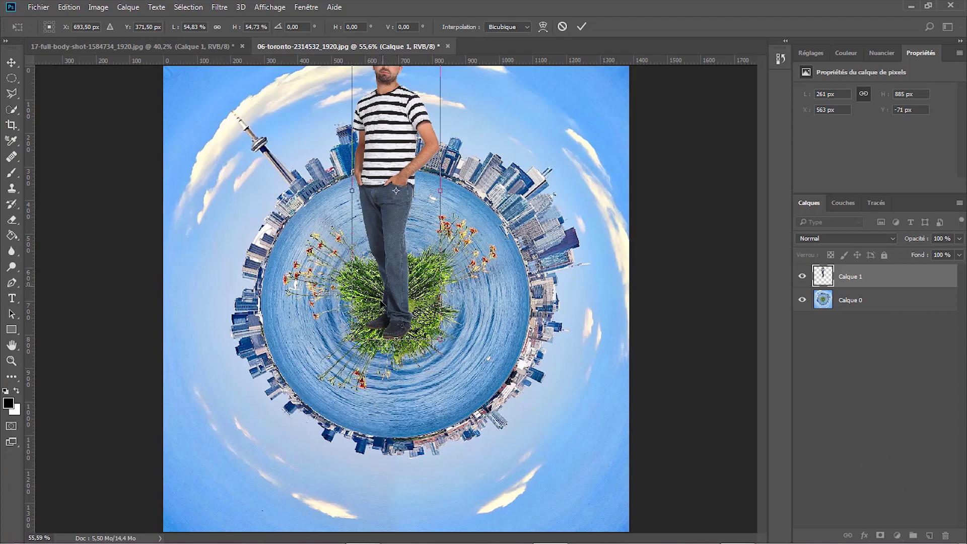
left_click_drag(353, 335, 404, 280)
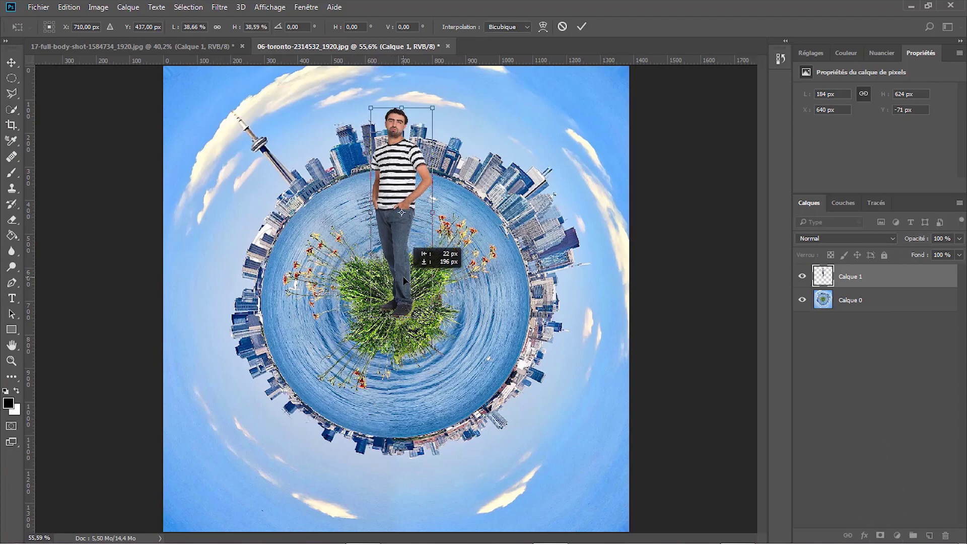
left_click_drag(432, 107, 477, 74)
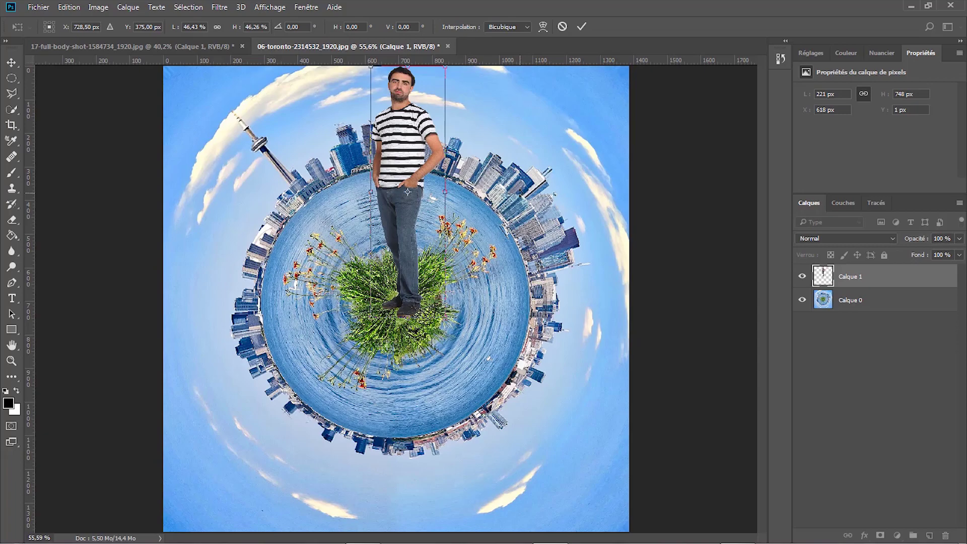
left_click_drag(408, 192, 405, 193)
left_click_drag(442, 68, 443, 65)
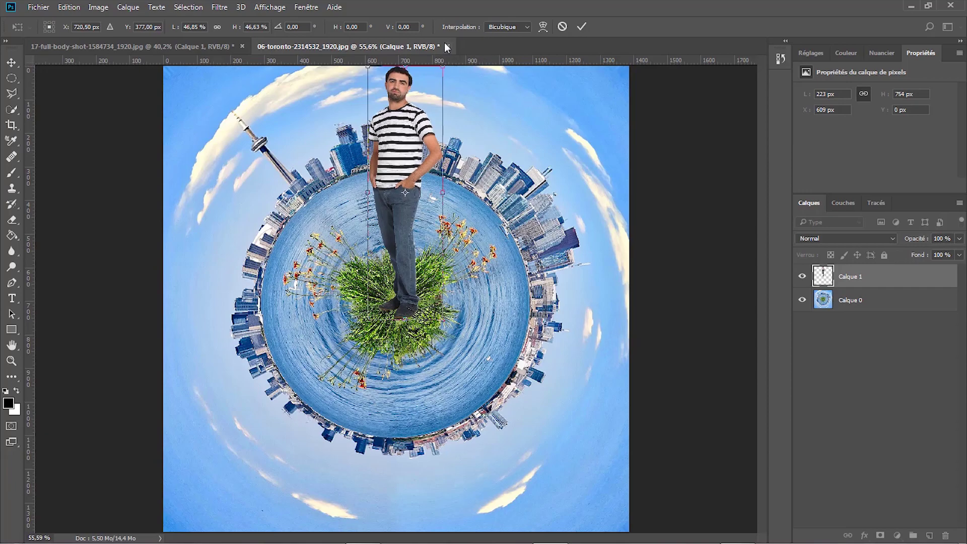
key("Return")
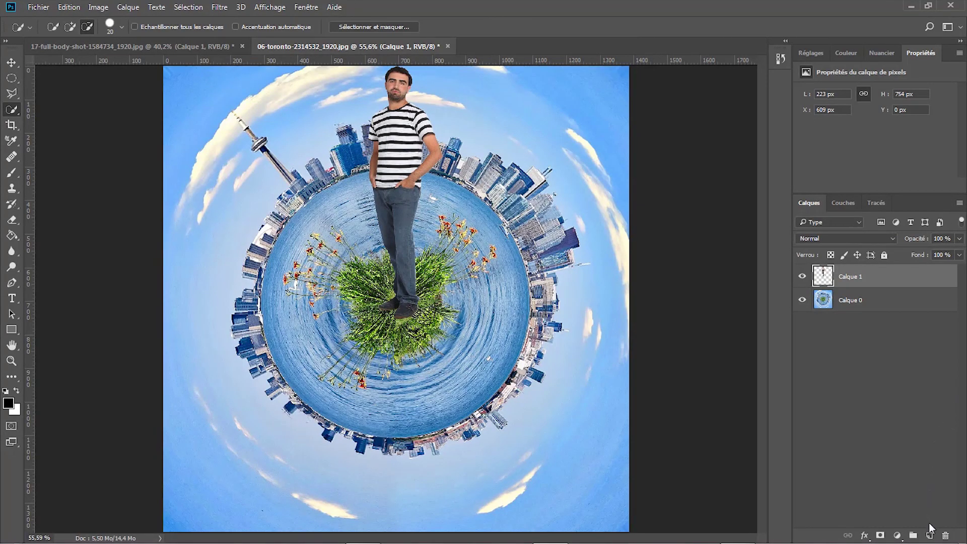
- Add a new layer above the man and name it Soleil
left_click(930, 535)
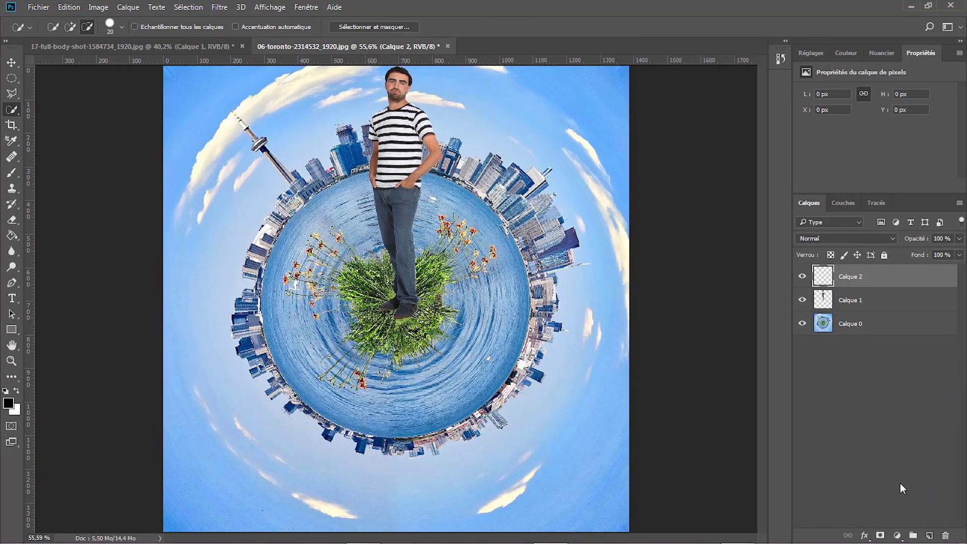
double_click(850, 278)
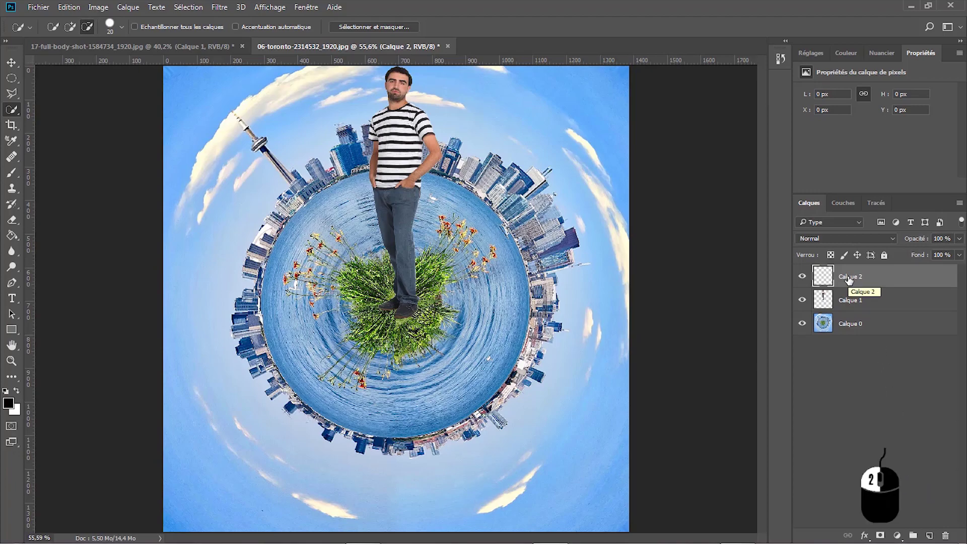
key("BackSpace")
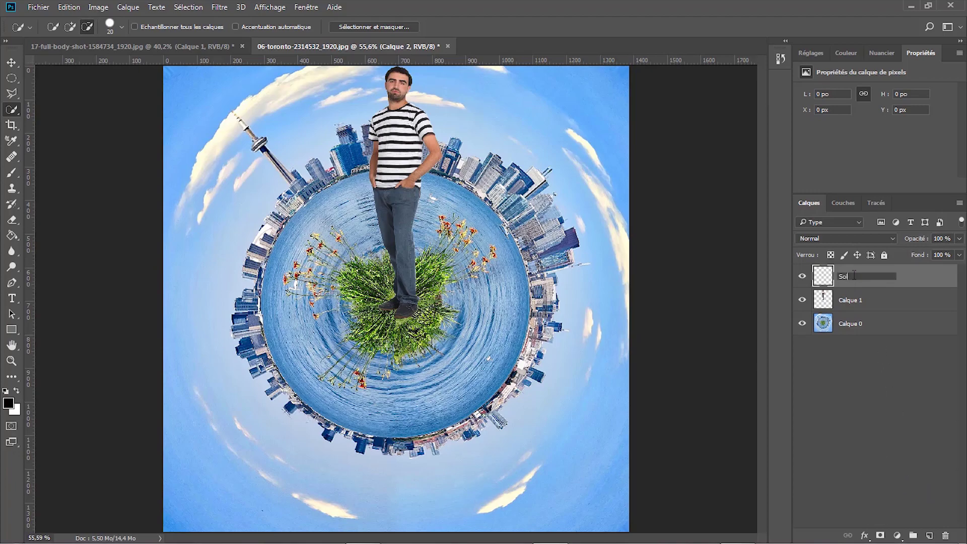
key("Return")
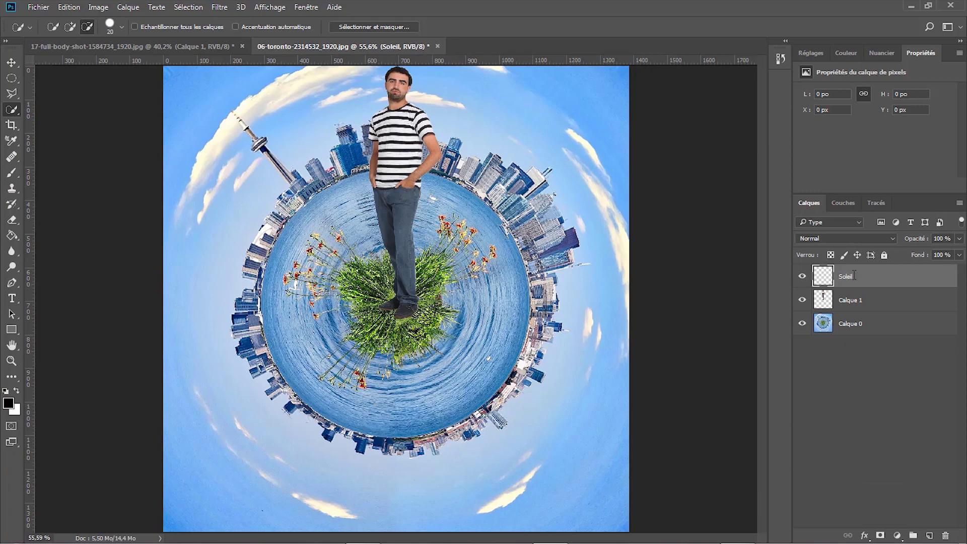
- Fill the Soleil layer with black using the Paint Bucket
left_click(9, 403)
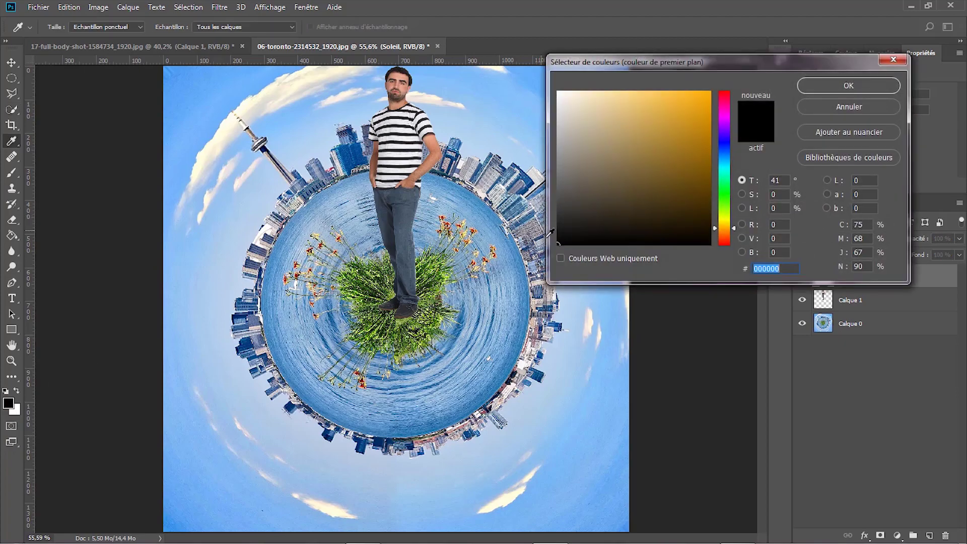
left_click(874, 86)
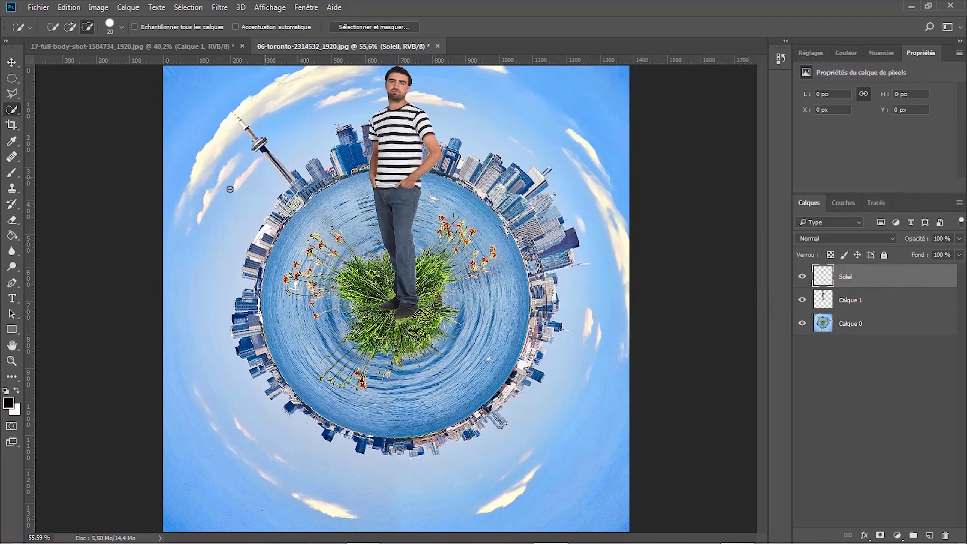
left_click(11, 235)
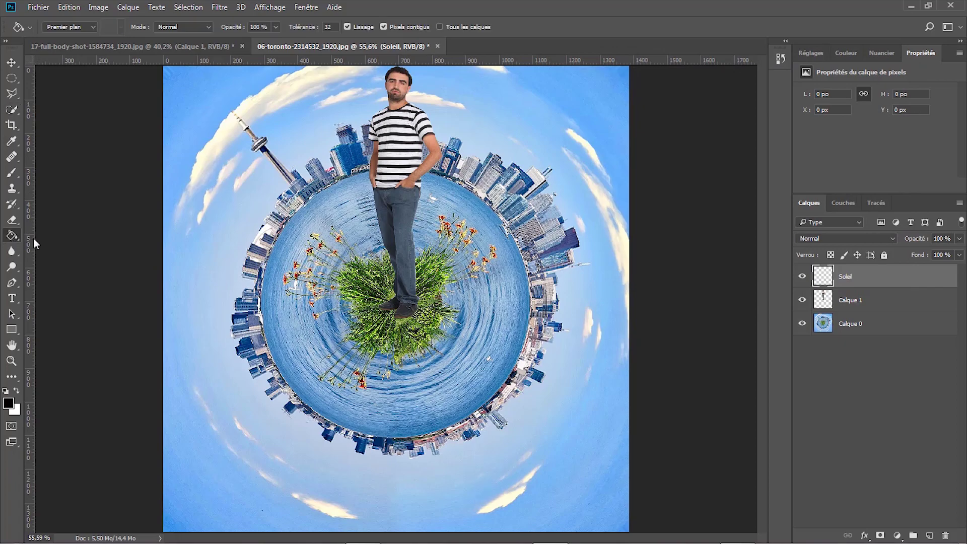
left_click(218, 188)
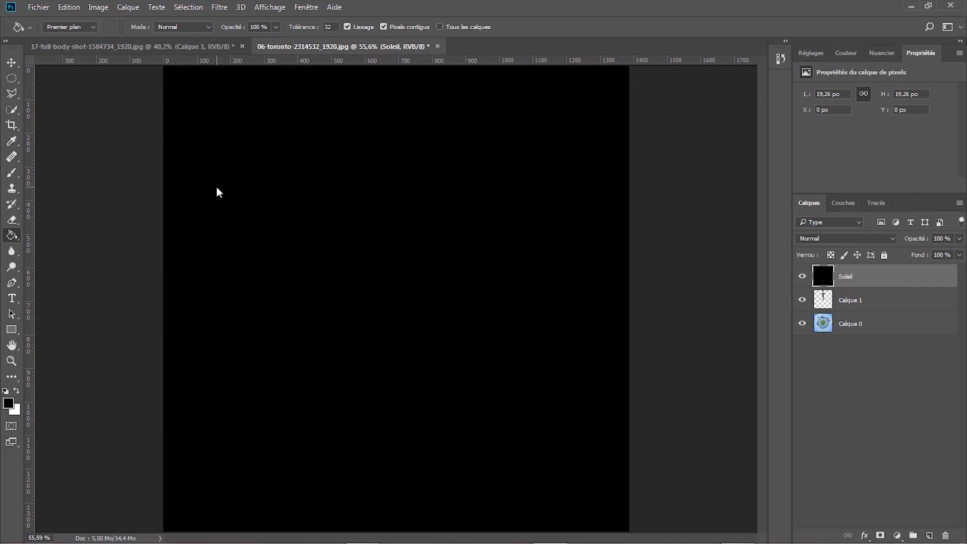
- Render a lens flare (Halo) with the 105 mm lens at the centre of the black Soleil layer
left_click(221, 8)
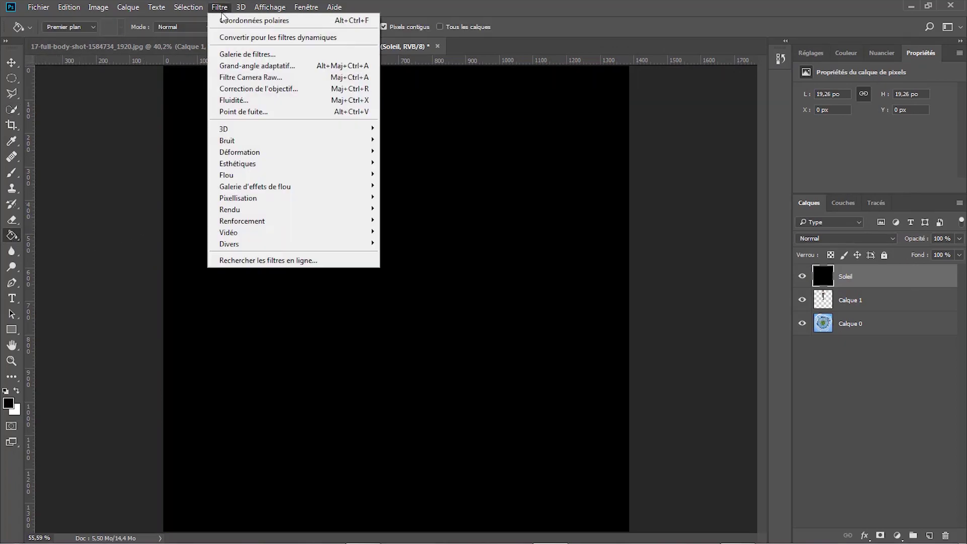
mouse_move(267, 211)
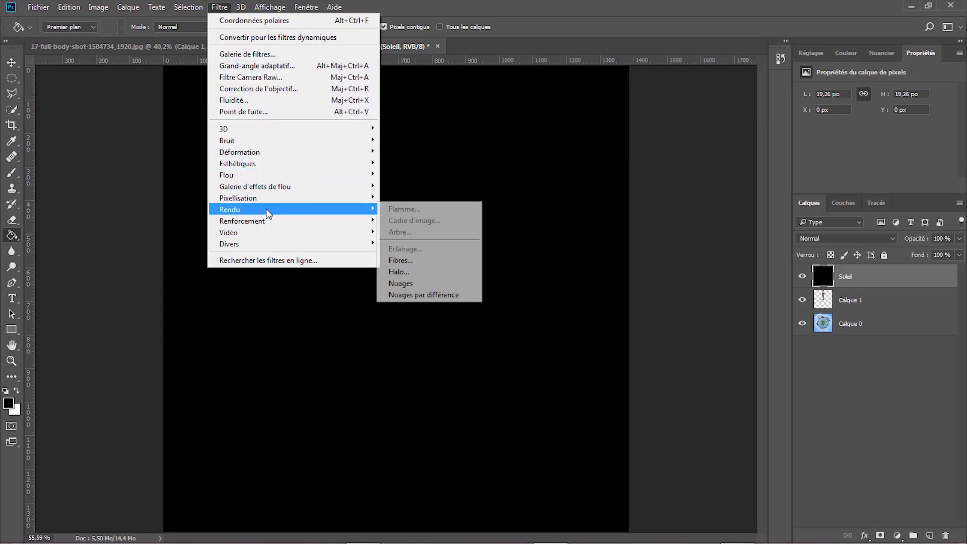
left_click(413, 271)
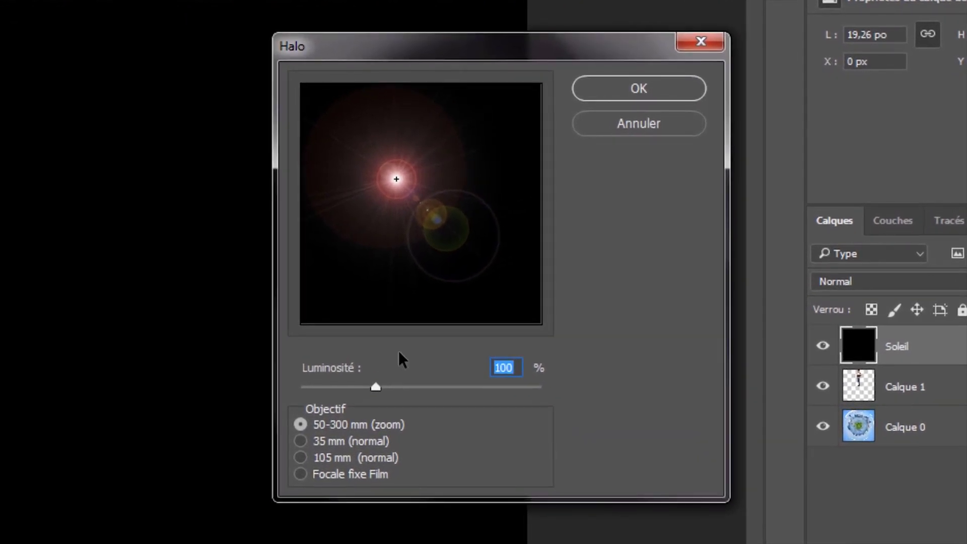
left_click(300, 456)
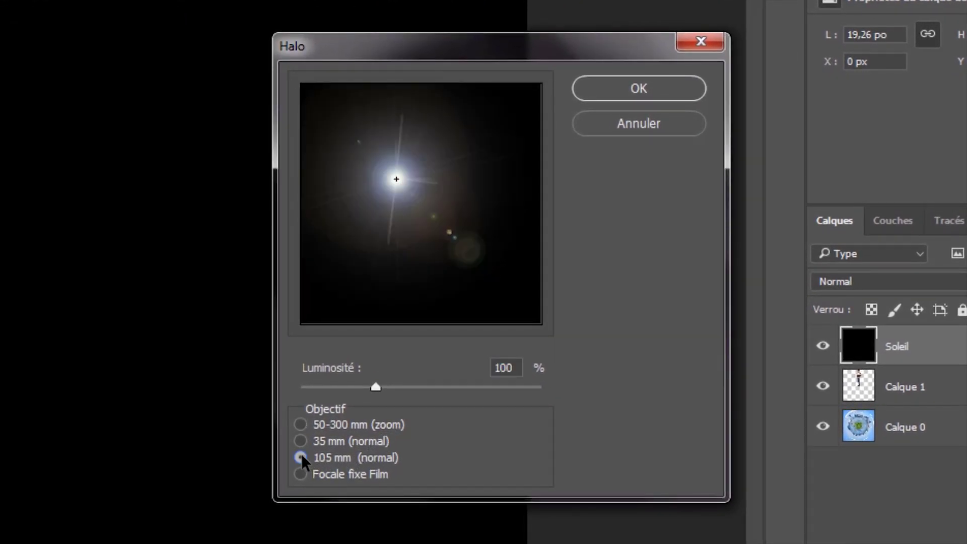
left_click_drag(403, 183, 420, 203)
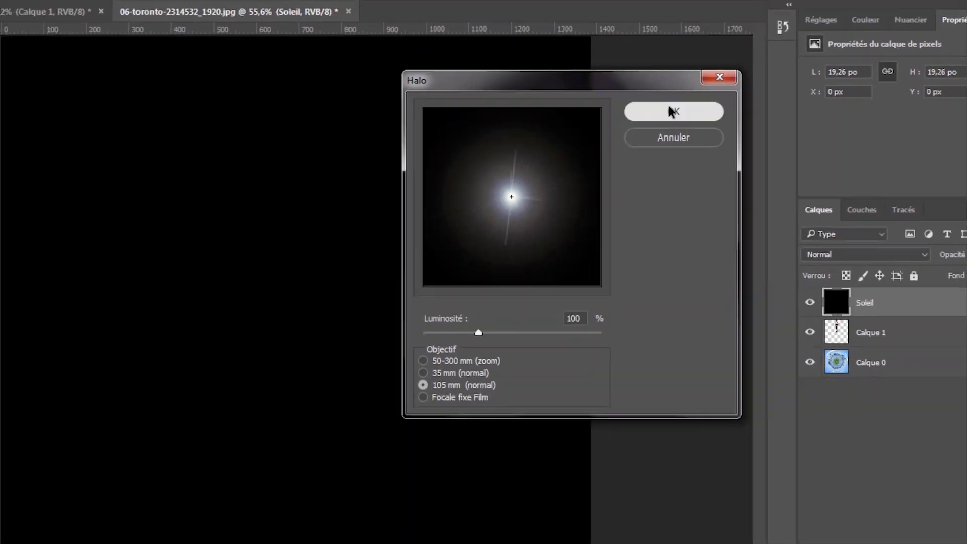
left_click(638, 89)
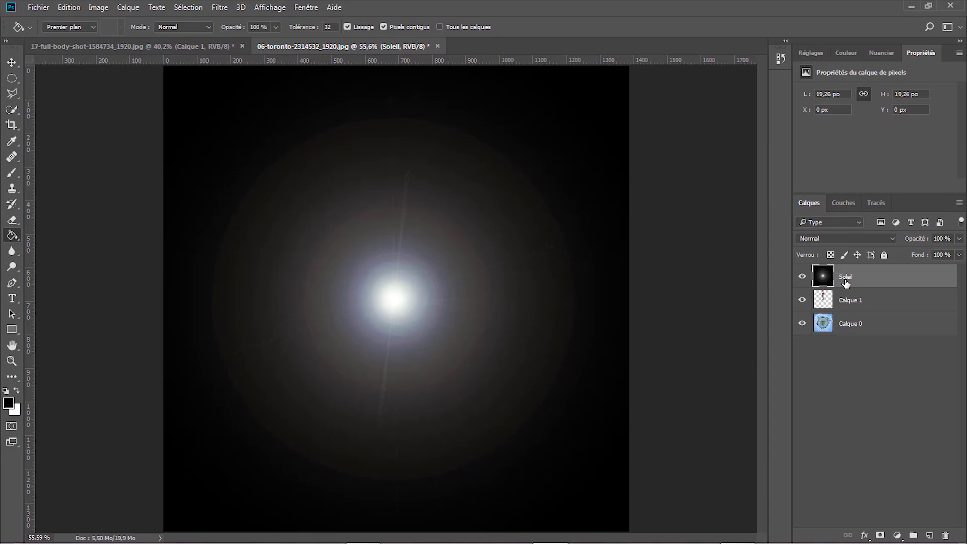
- Set the Soleil layer's blend mode to Superposition, scale it to about 60 % and place the flare in the sky left of the planet
left_click(844, 239)
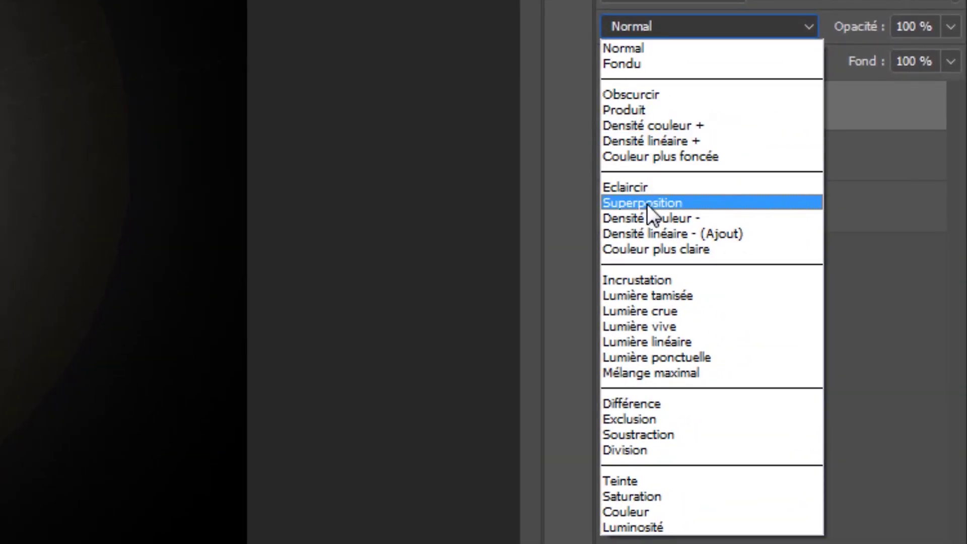
left_click(647, 204)
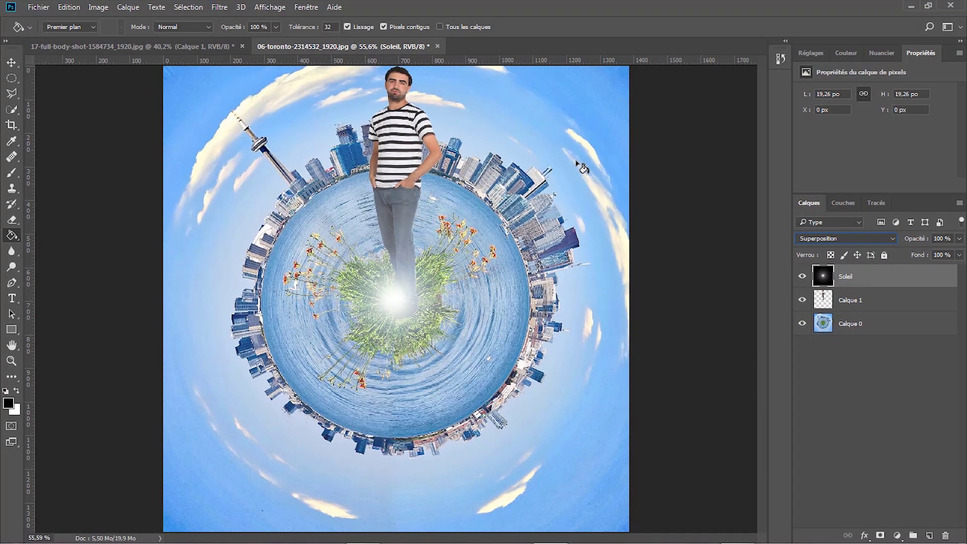
key("ctrl+t")
left_click_drag(628, 67, 443, 252)
left_click_drag(344, 344, 263, 238)
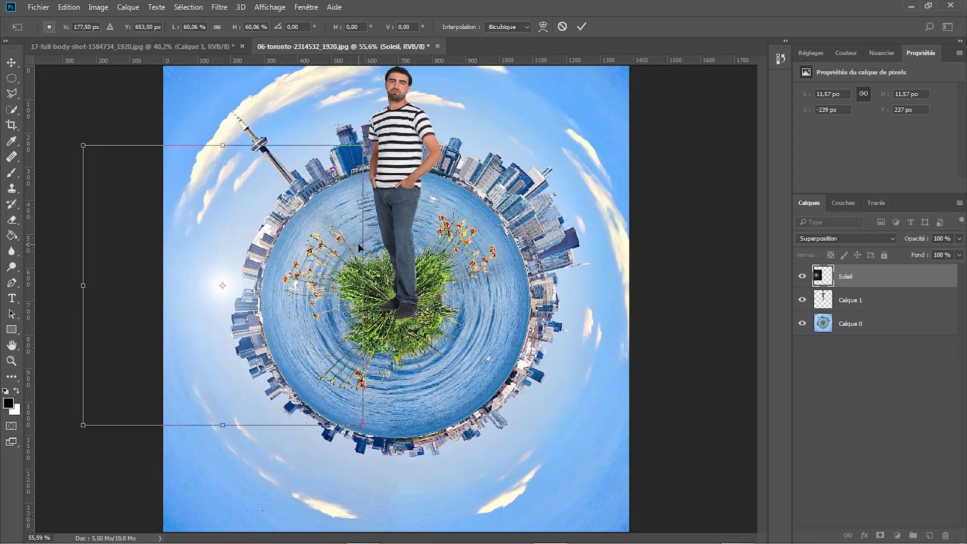
key("Return")
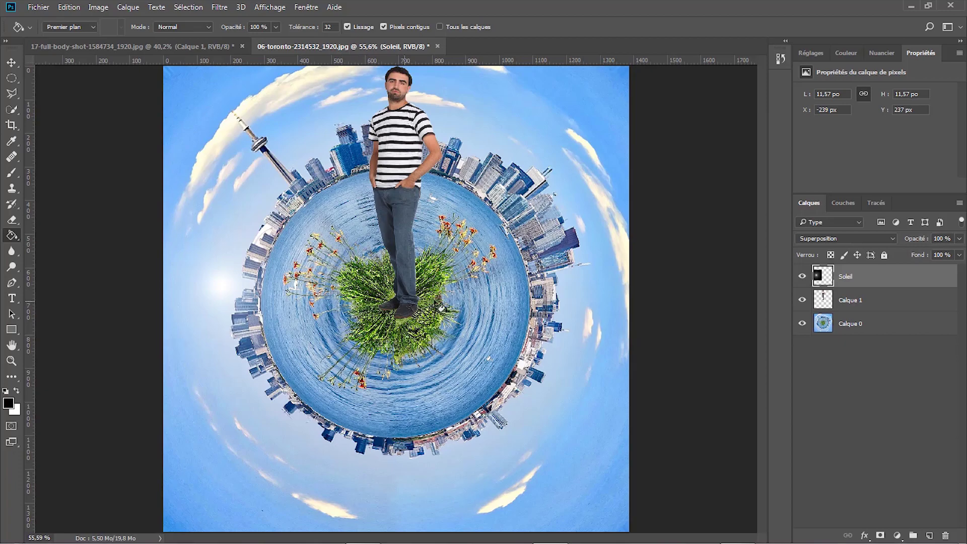
- Add a Teinte/Saturation adjustment layer above Soleil and clip it to that layer only
left_click(897, 536)
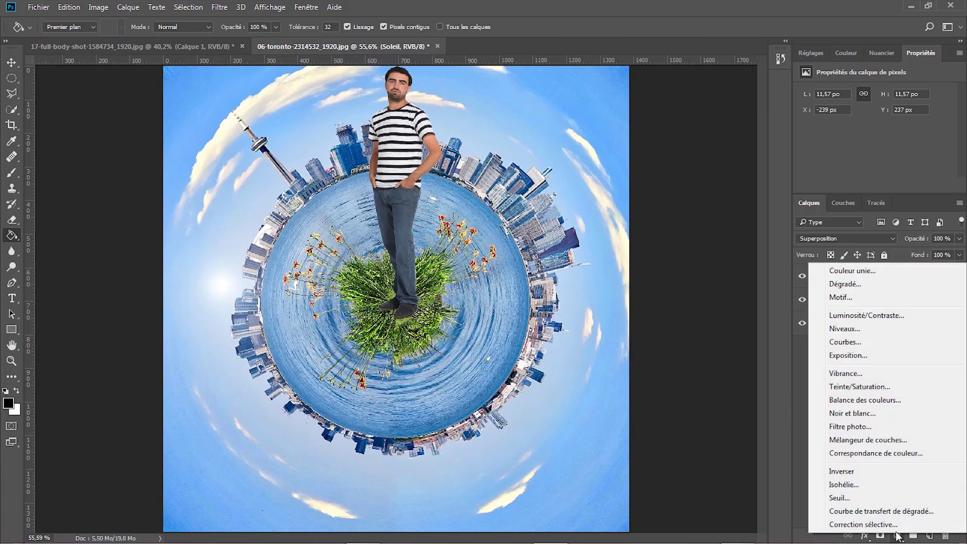
left_click(883, 390)
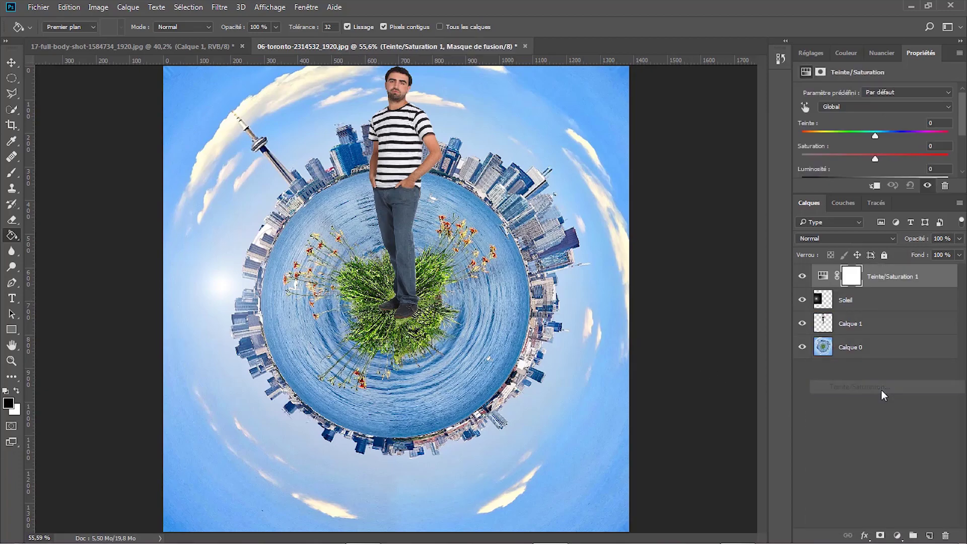
left_click(874, 187)
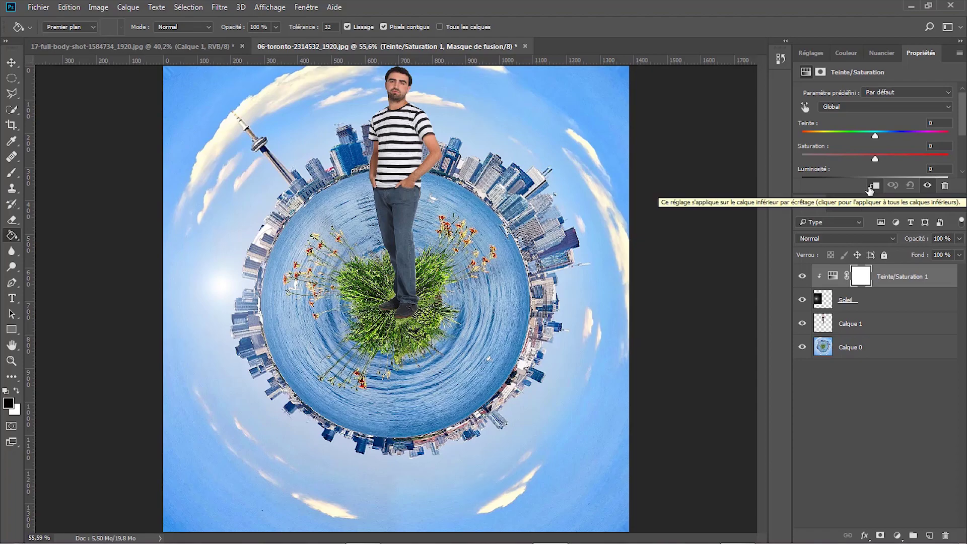
- Colorize the sun flare a warm yellow with Teinte 52 and Saturation 75 in the clipped adjustment
left_click(939, 123)
scroll(916, 147, "down", 3)
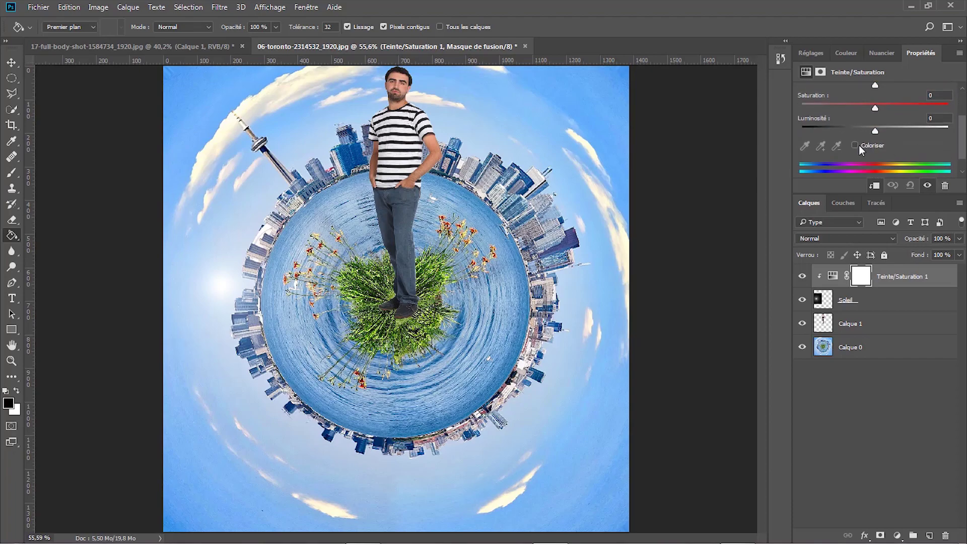
left_click(857, 146)
left_click_drag(963, 147, 965, 123)
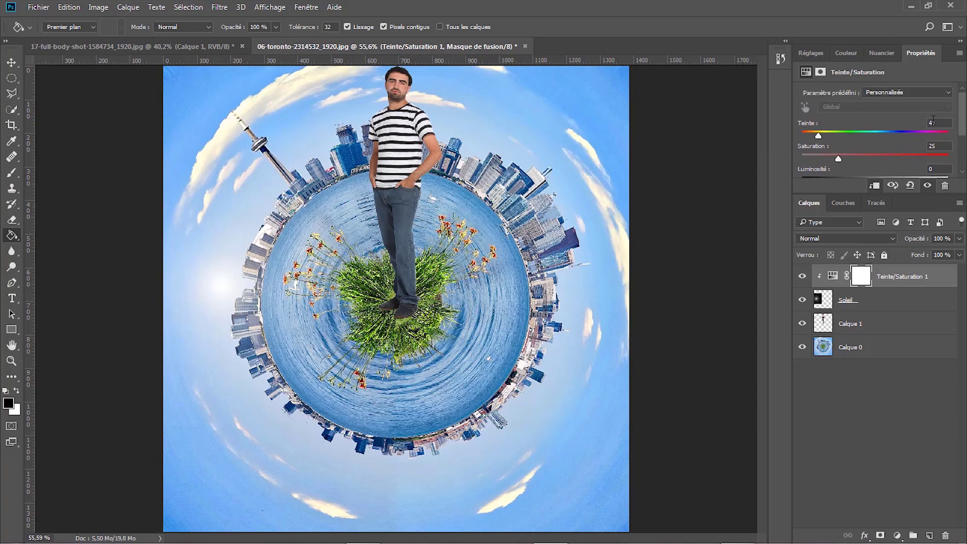
left_click_drag(820, 137, 826, 138)
left_click_drag(839, 159, 885, 159)
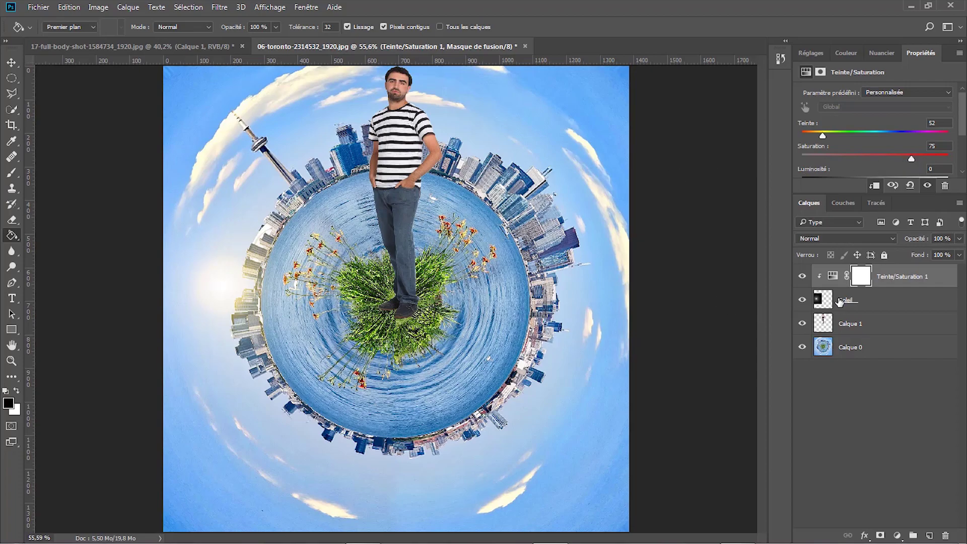
- Shift the Soleil layer's flare slightly farther left of the planet, to X -288 px
left_click(820, 302)
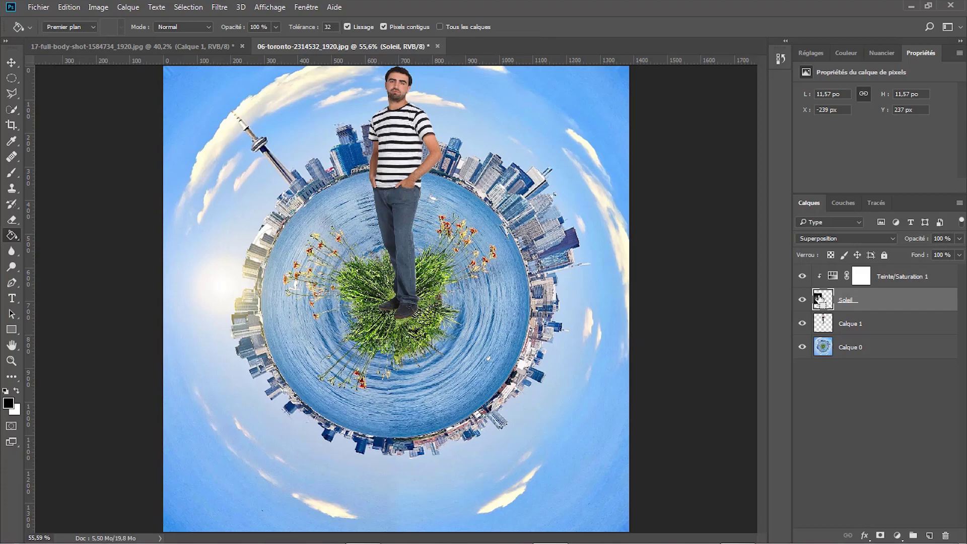
key("ctrl+t")
left_click_drag(226, 277, 208, 280)
key("Return")
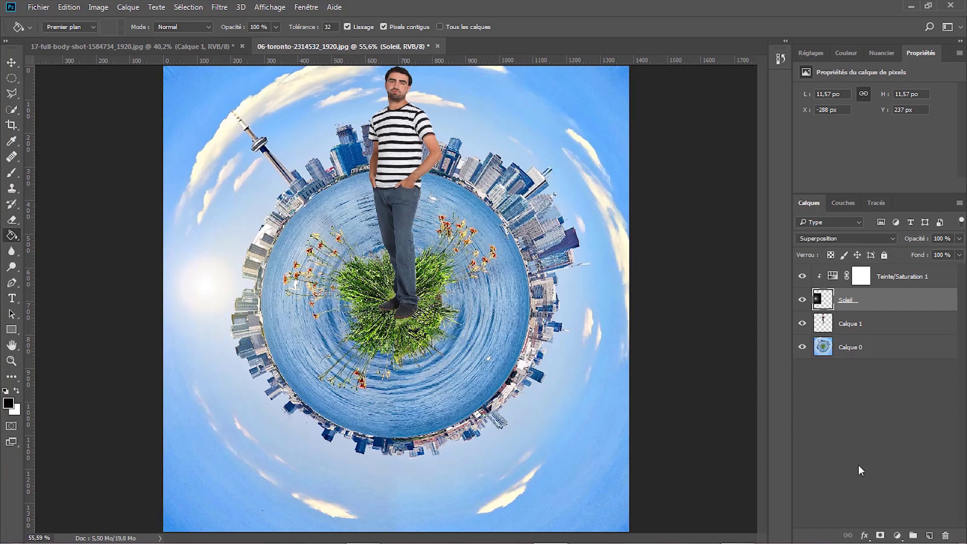
- Add a new layer directly below the man's layer and name it Ombre des Pieds
left_click(855, 331)
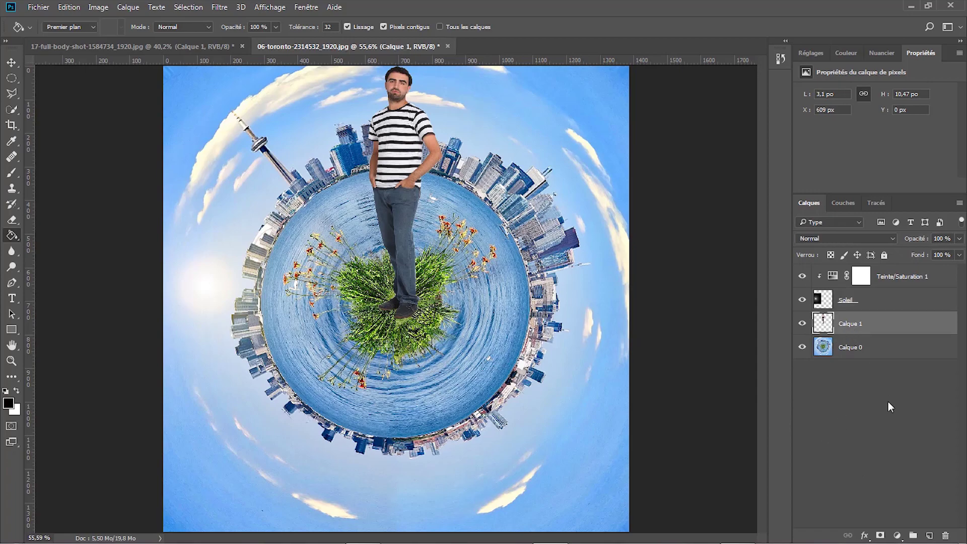
left_click(930, 536)
left_click_drag(847, 329, 856, 349)
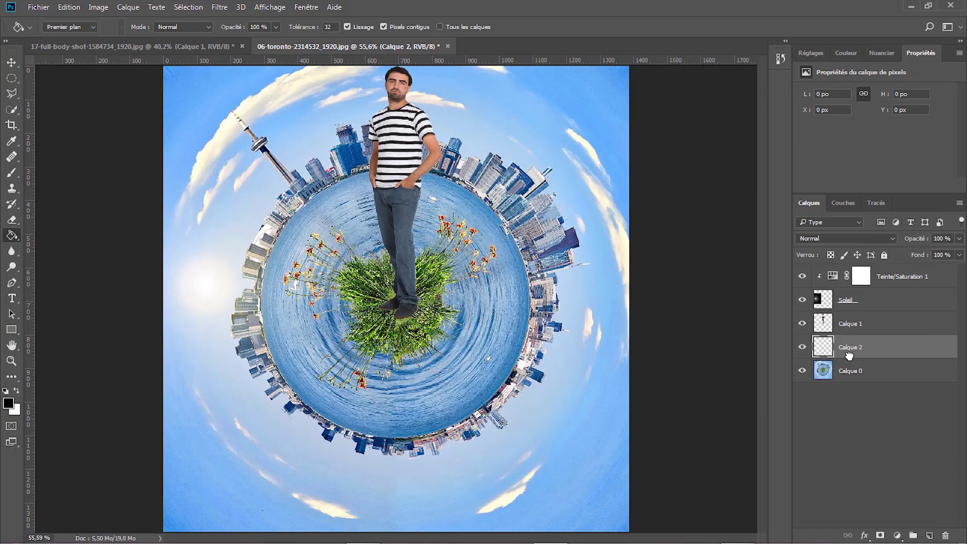
double_click(860, 348)
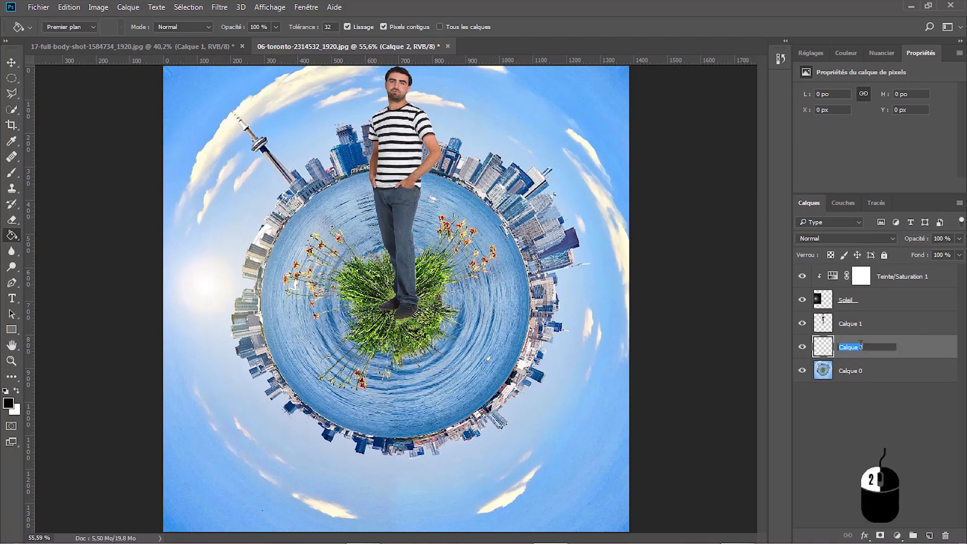
type("Ombre des")
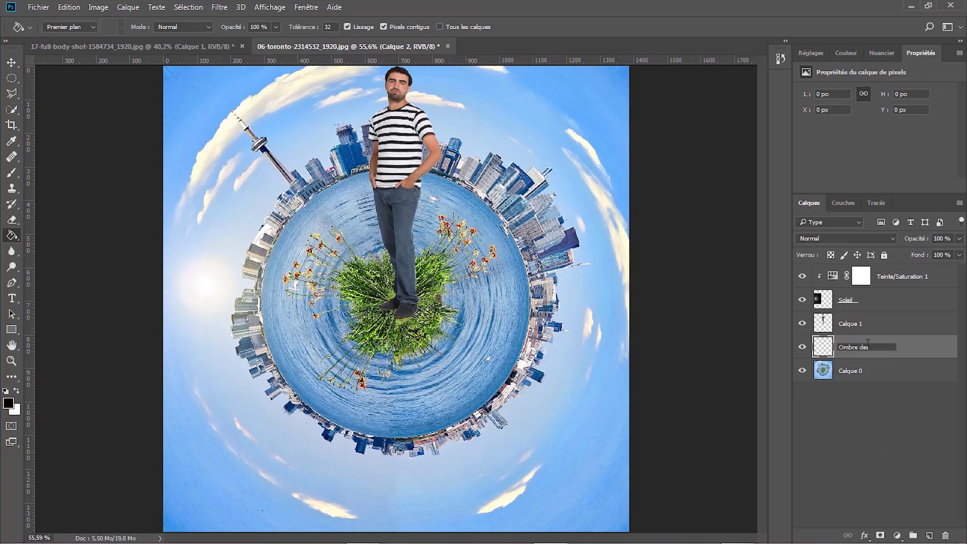
type(" Pieds")
key("Return")
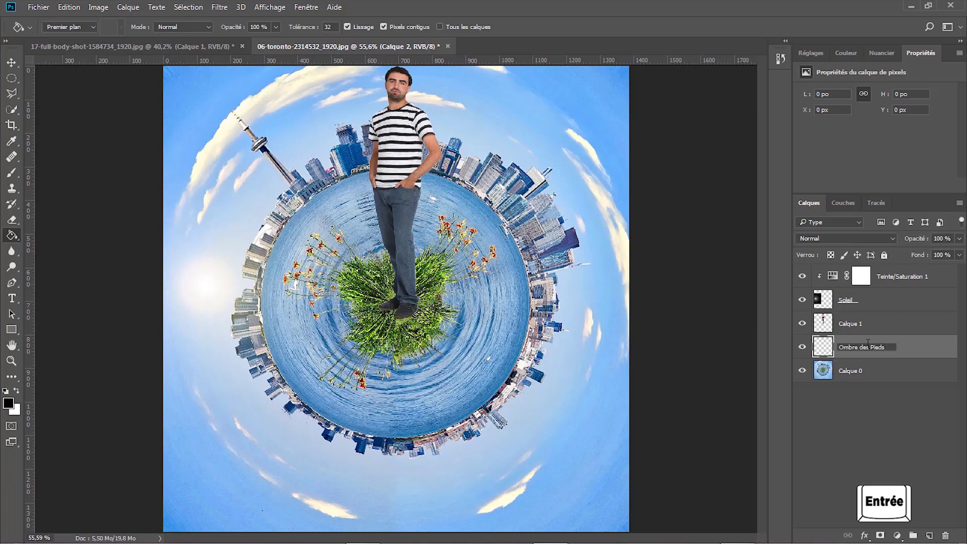
- Paint a black contact shadow along the soles of both shoes on Ombre des Pieds with a 10 px brush
left_click(12, 361)
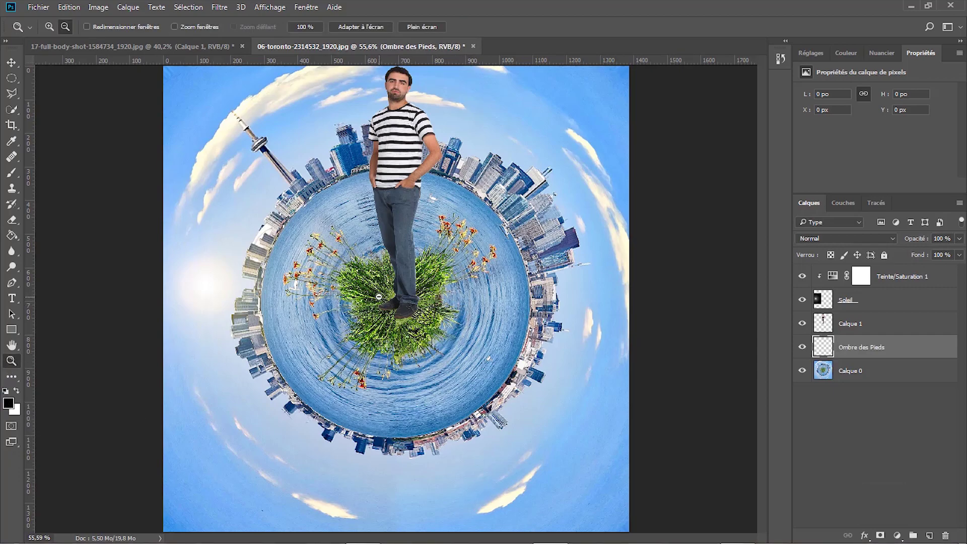
left_click(49, 27)
left_click_drag(364, 291, 464, 360)
left_click_drag(499, 252, 510, 351)
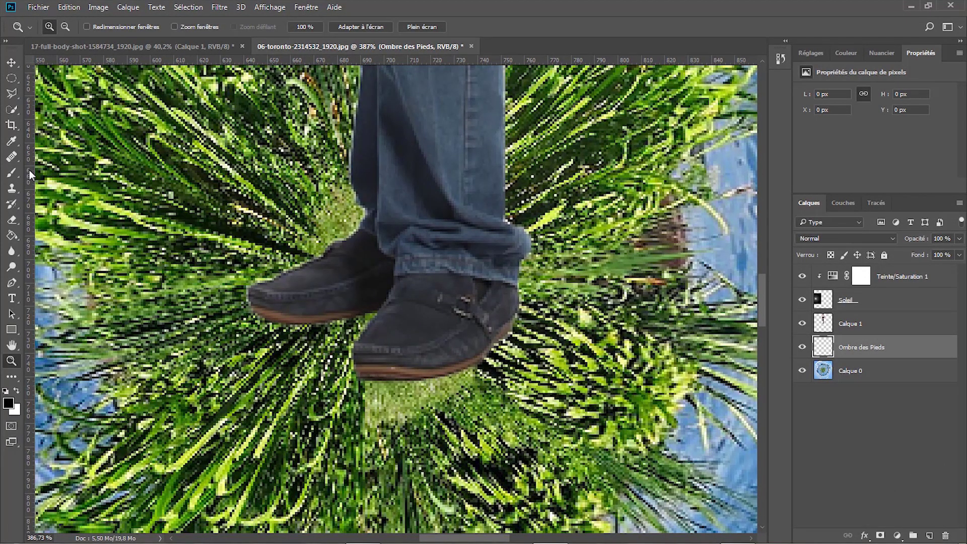
key("b")
left_click(64, 27)
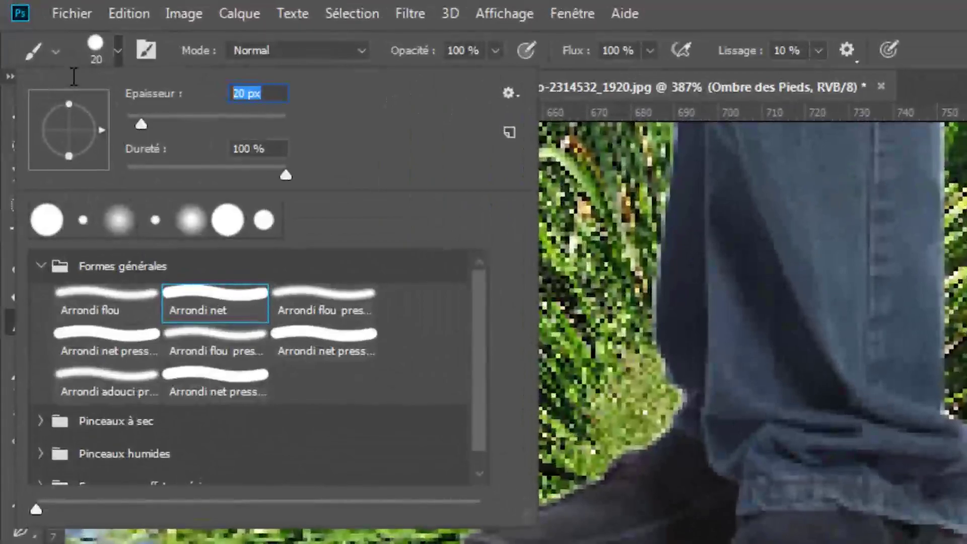
type("10")
key("Return")
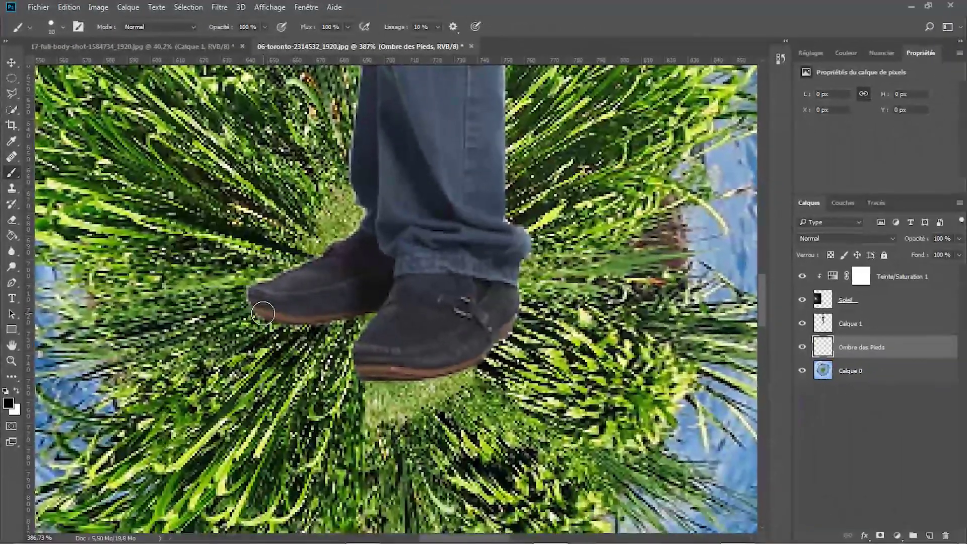
left_click_drag(263, 313, 355, 313)
mouse_move(377, 374)
left_mouse_down()
mouse_move(441, 369)
mouse_move(455, 359)
mouse_move(370, 374)
mouse_move(409, 375)
mouse_move(453, 349)
mouse_move(475, 351)
mouse_move(503, 313)
mouse_move(464, 359)
mouse_move(422, 367)
mouse_move(497, 329)
mouse_move(492, 302)
left_mouse_up()
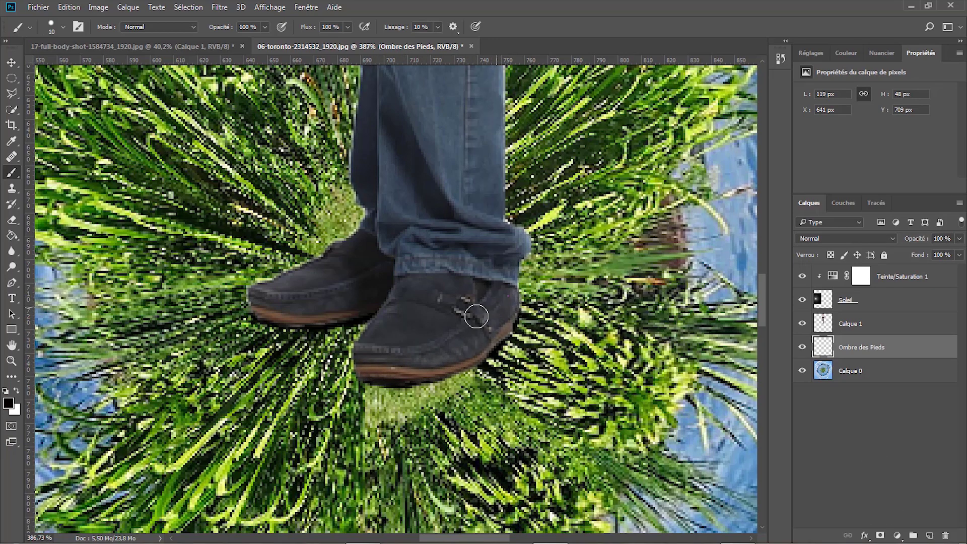
- Paint a wider, lighter shadow around the shoes with a 20 px black brush at 30 % opacity
left_click(64, 27)
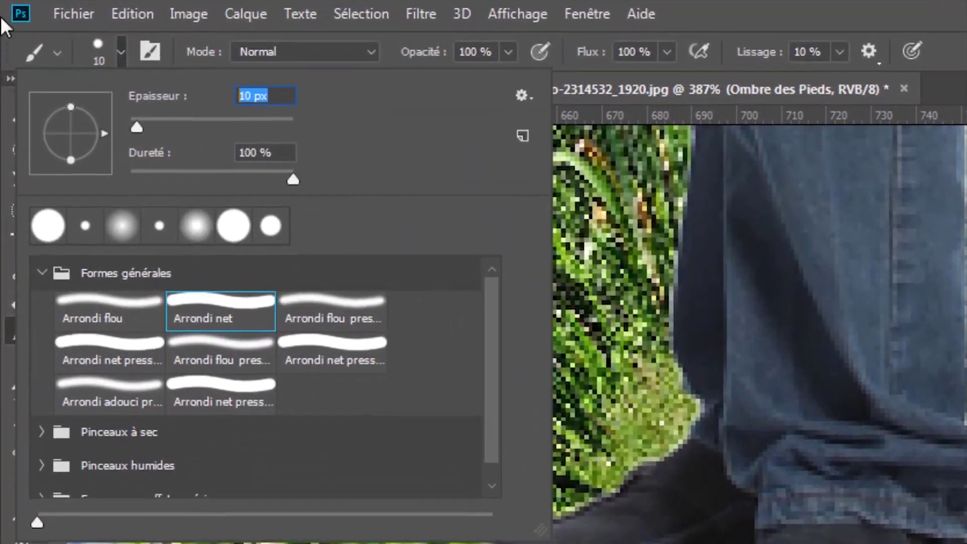
type("20")
key("Return")
left_click(471, 51)
type("30")
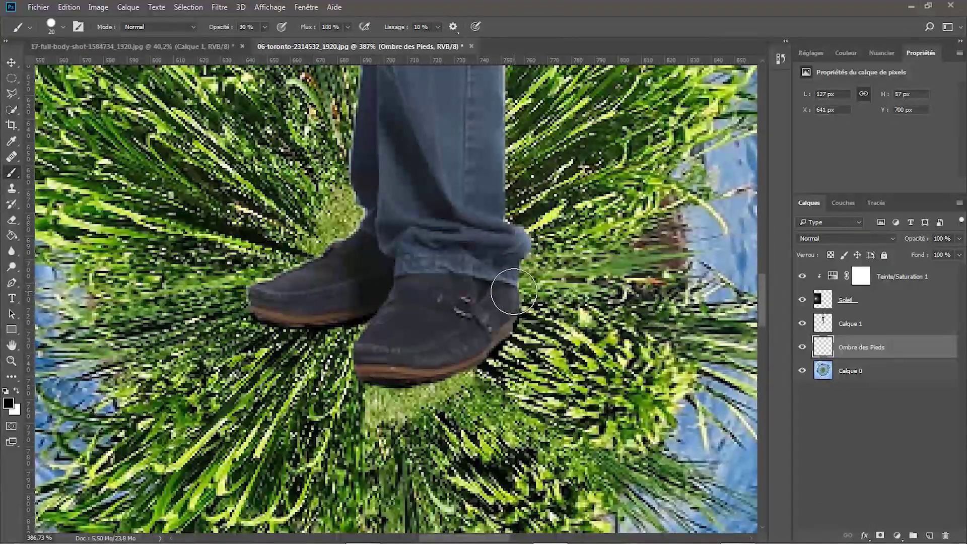
mouse_move(513, 291)
left_mouse_down()
mouse_move(510, 315)
mouse_move(446, 349)
left_mouse_up()
mouse_move(509, 322)
left_mouse_down()
mouse_move(431, 354)
mouse_move(411, 335)
mouse_move(367, 330)
mouse_move(318, 305)
left_mouse_up()
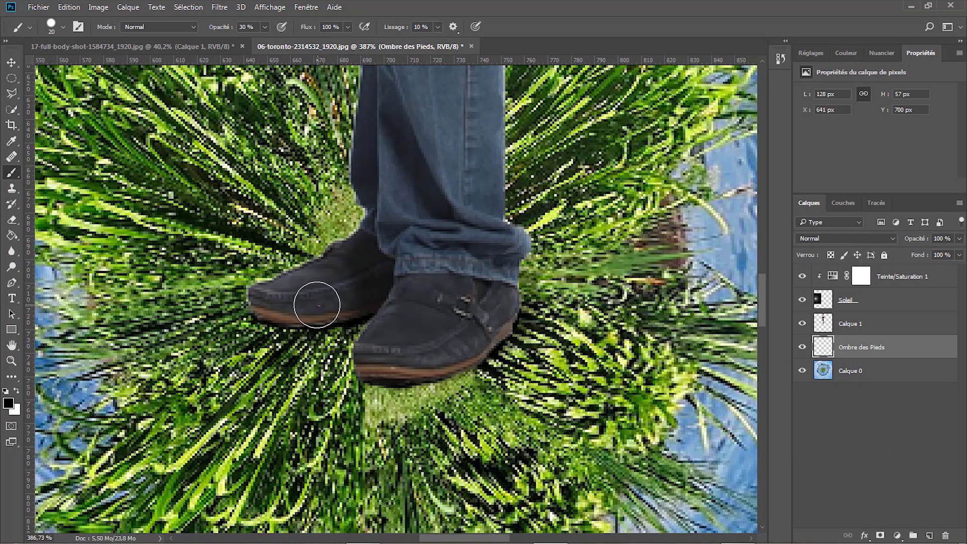
mouse_move(524, 277)
left_mouse_down()
mouse_move(490, 264)
mouse_move(498, 243)
left_mouse_up()
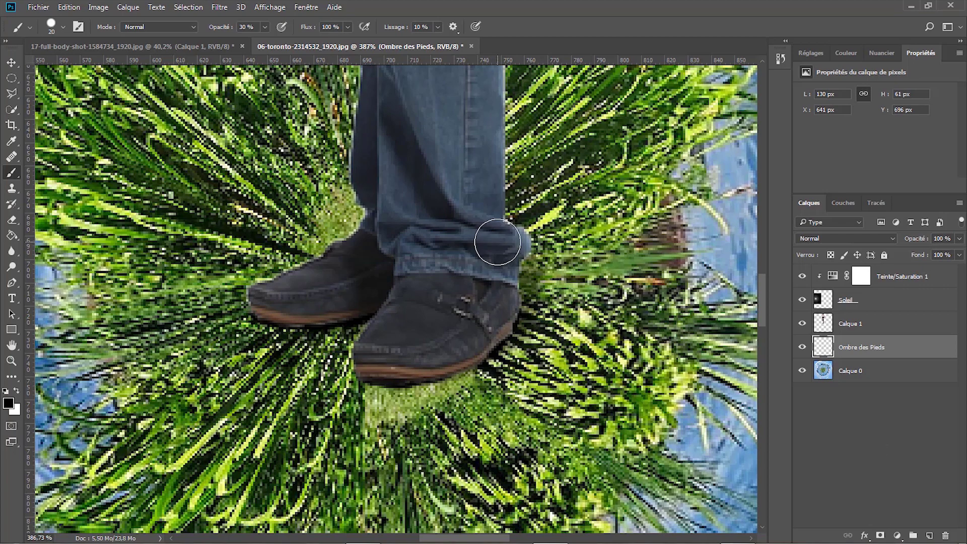
- Add a new layer above Ombre des Pieds and name it Ombre Homme
left_click(15, 358)
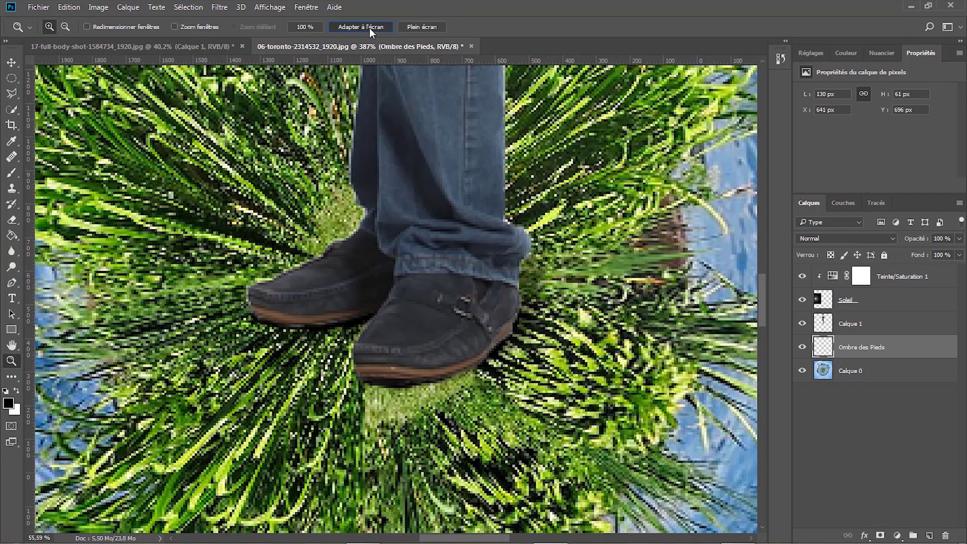
left_click(370, 28)
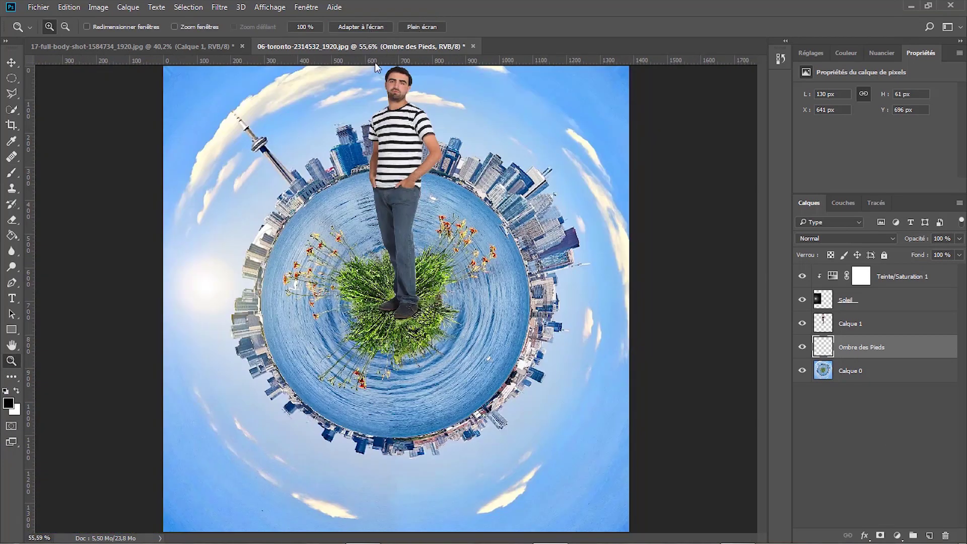
left_click(930, 536)
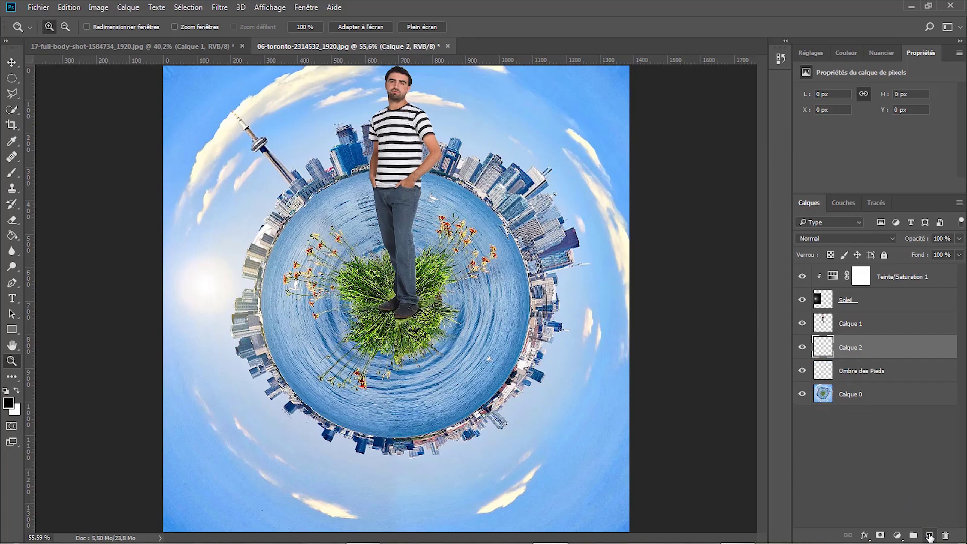
double_click(849, 353)
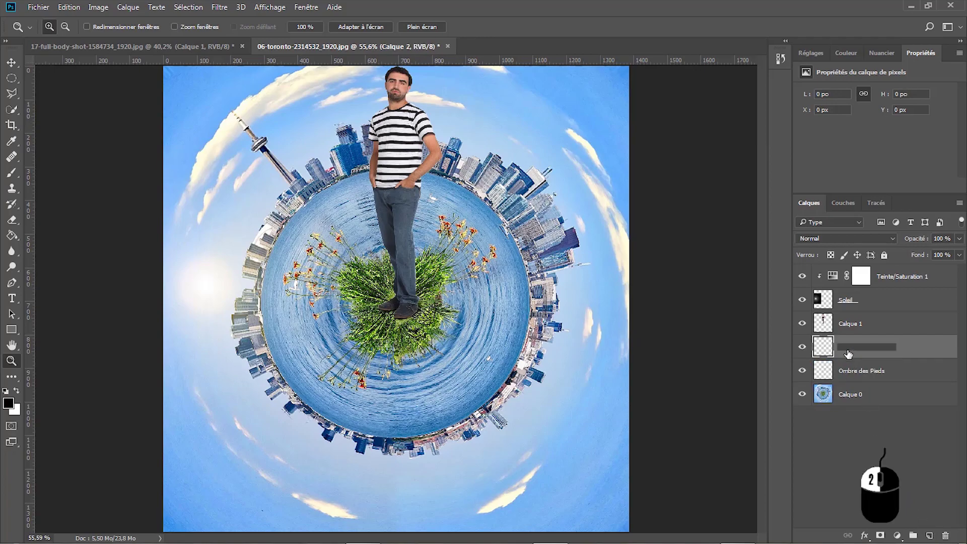
type("Ombre")
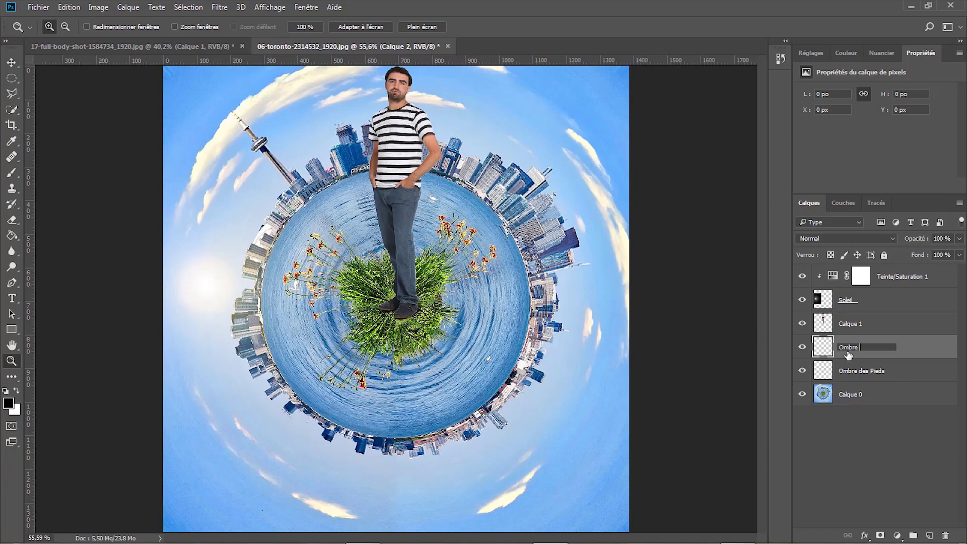
type(" Homme")
key("Return")
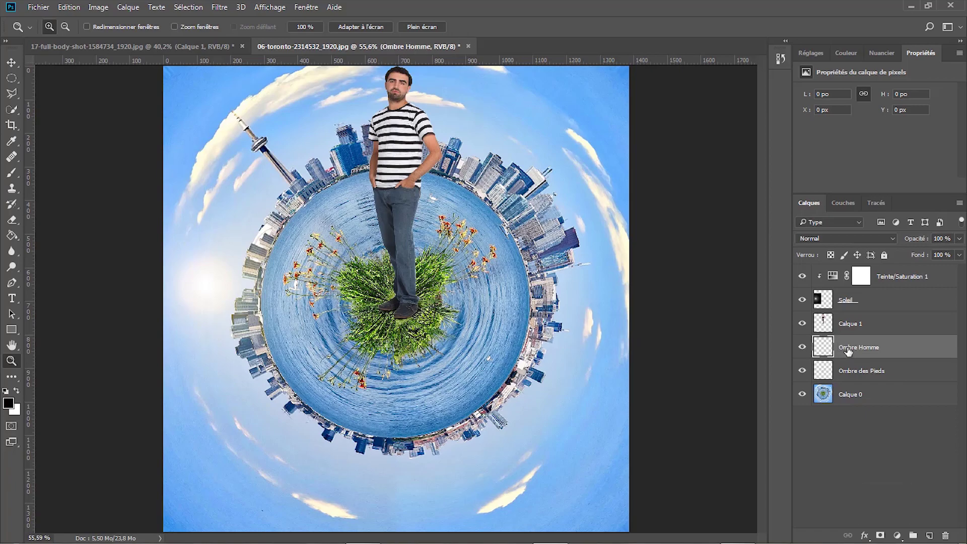
- Rename the cut-out man's layer as Homme
double_click(863, 333)
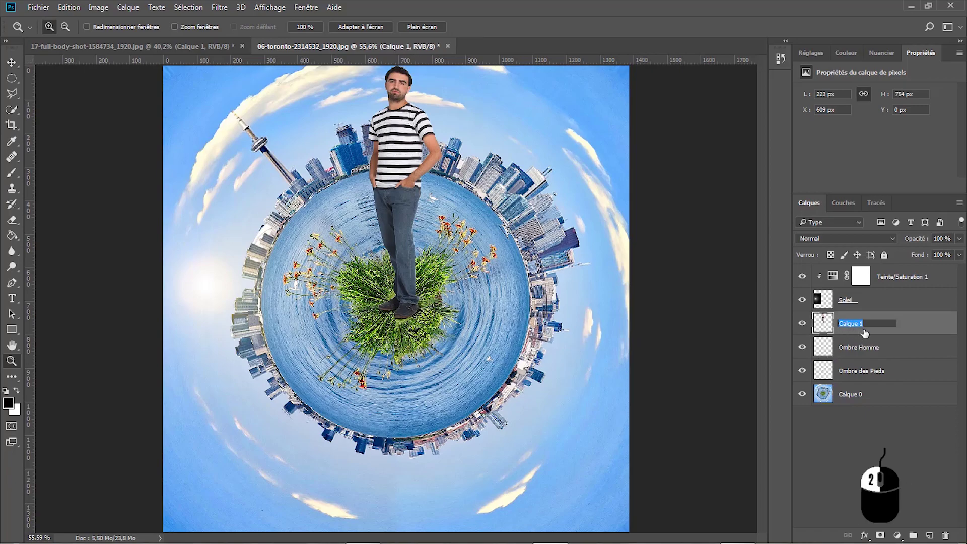
type("H")
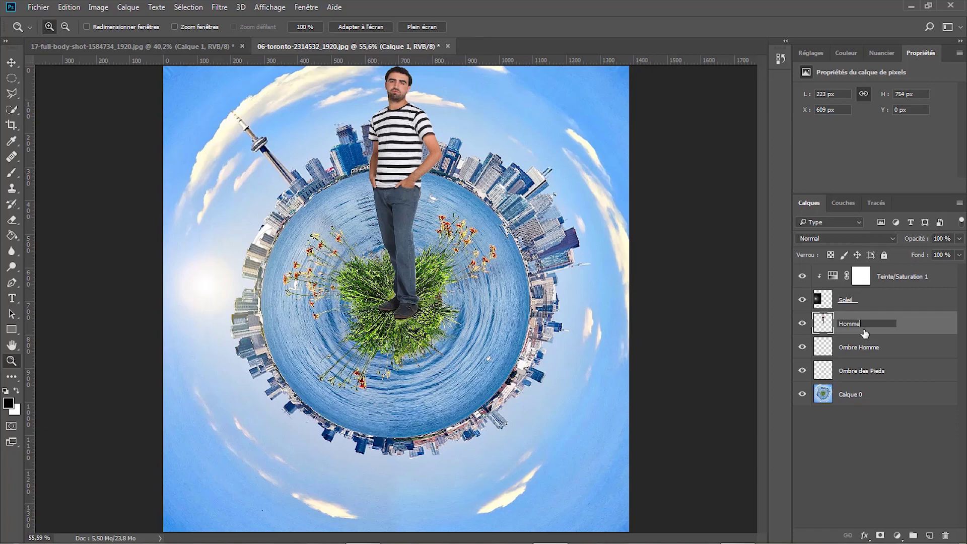
type("omme")
key("Return")
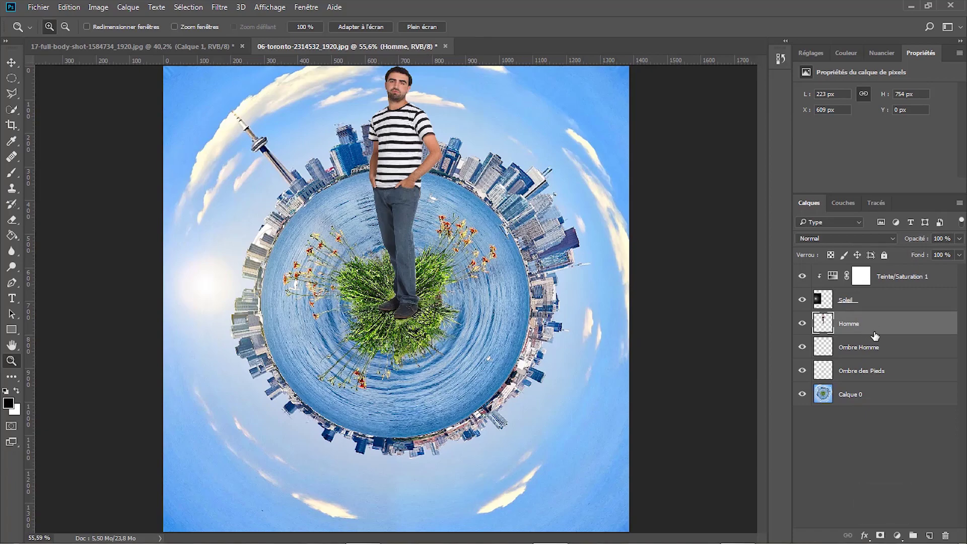
- Rename the lowest layer with the little planet as Planète, and make Ombre Homme the active layer
double_click(845, 396)
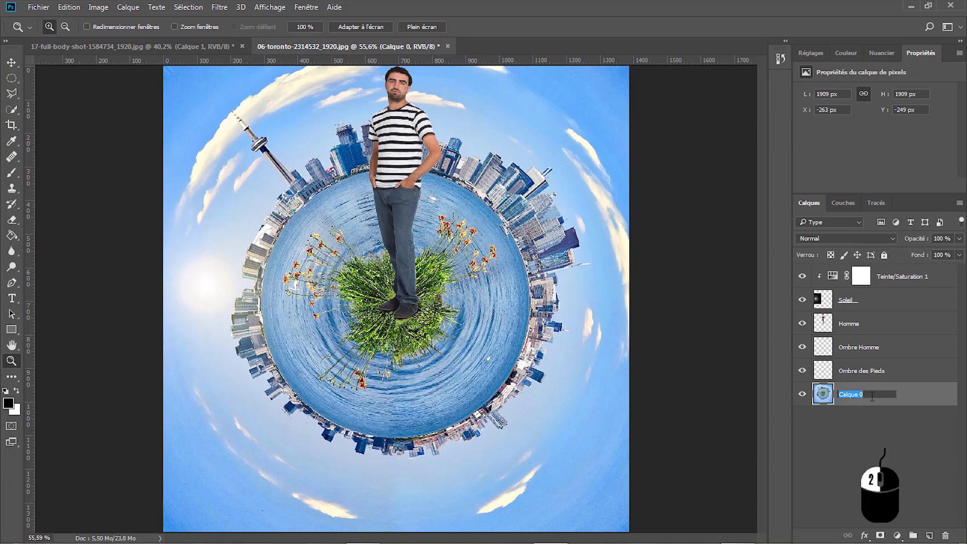
type("Planète")
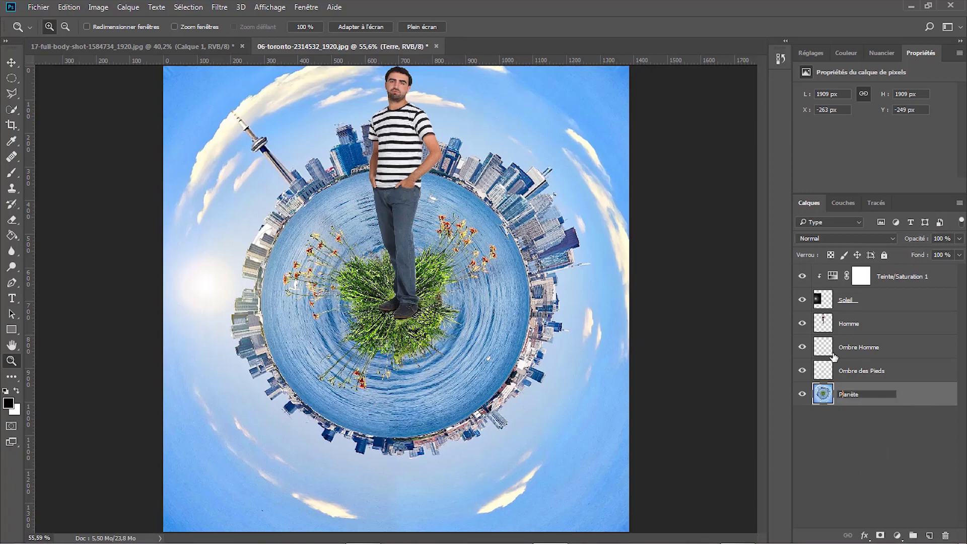
key("Return")
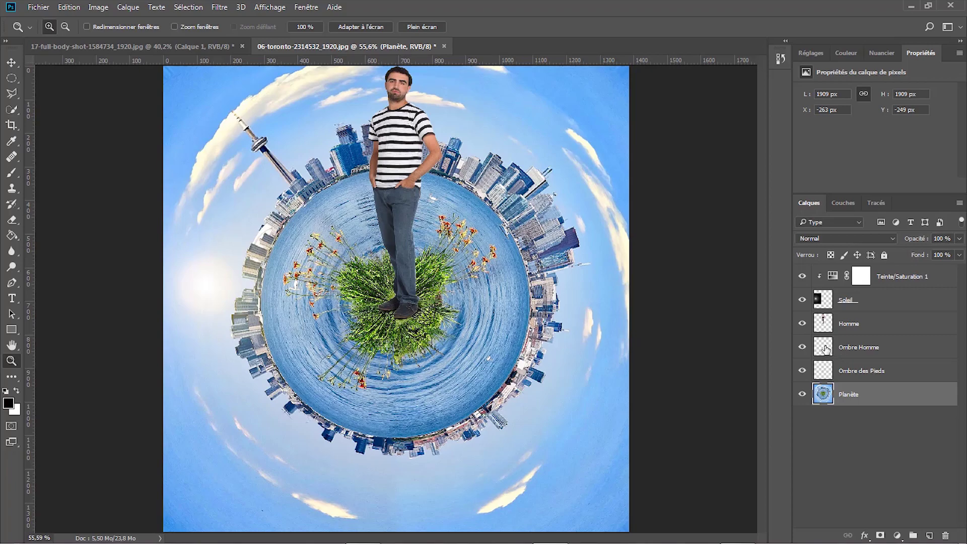
left_click(847, 354)
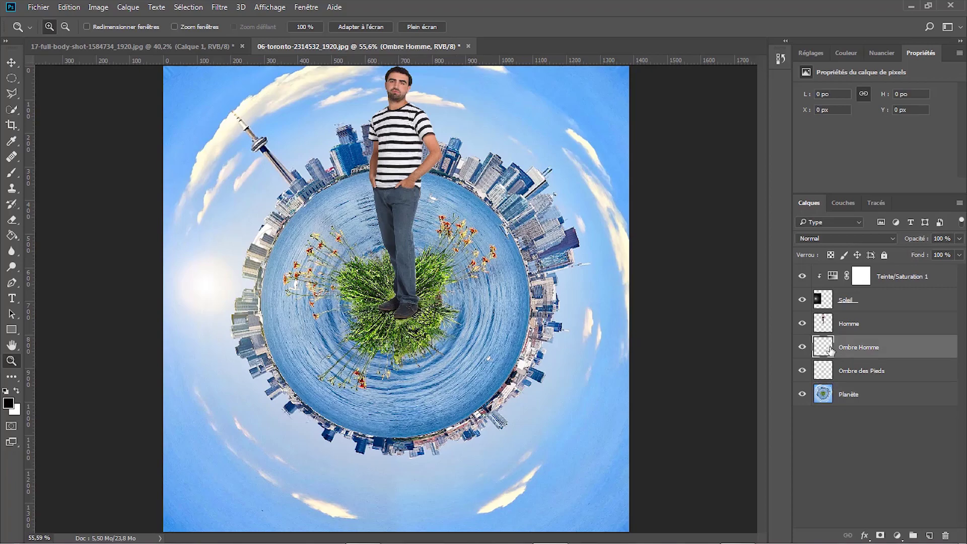
- Fill the man's outline with solid black on the Ombre Homme layer with the Homme layer hidden, and clear the selection
left_click(825, 325, "ctrl")
left_click(802, 324)
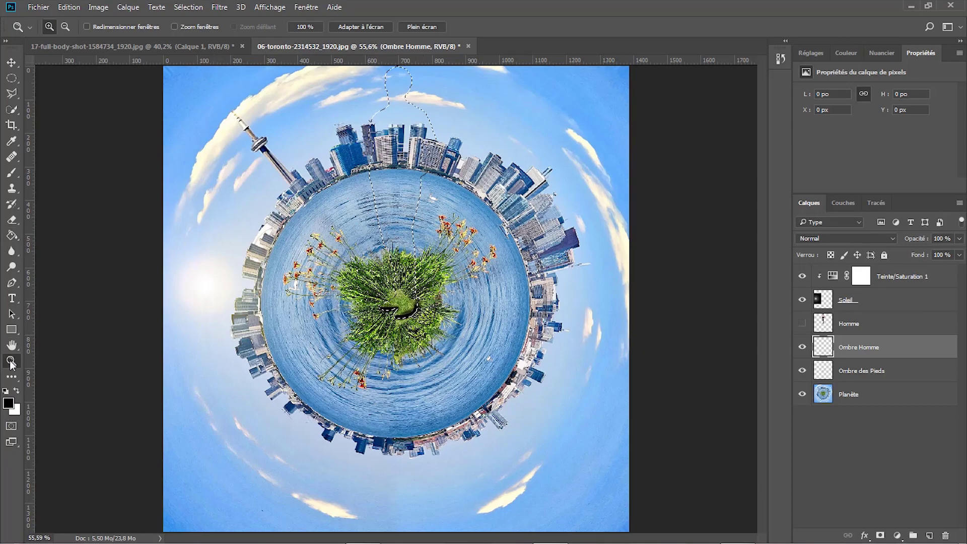
left_click(11, 235)
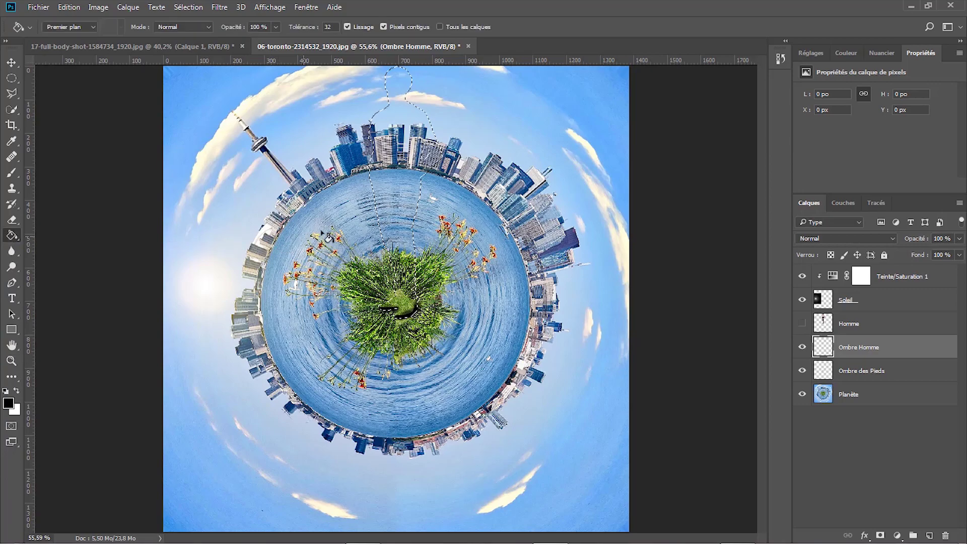
left_click(394, 186)
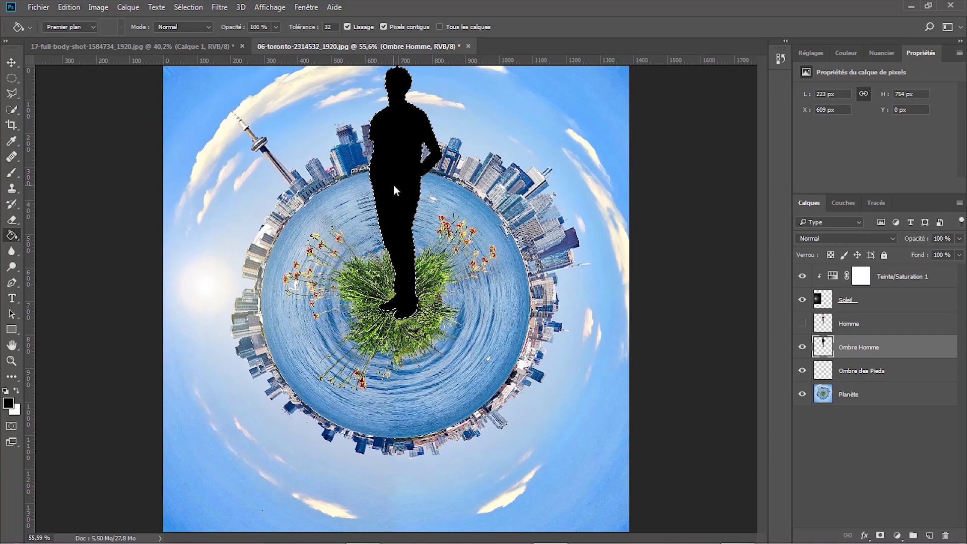
left_click(187, 8)
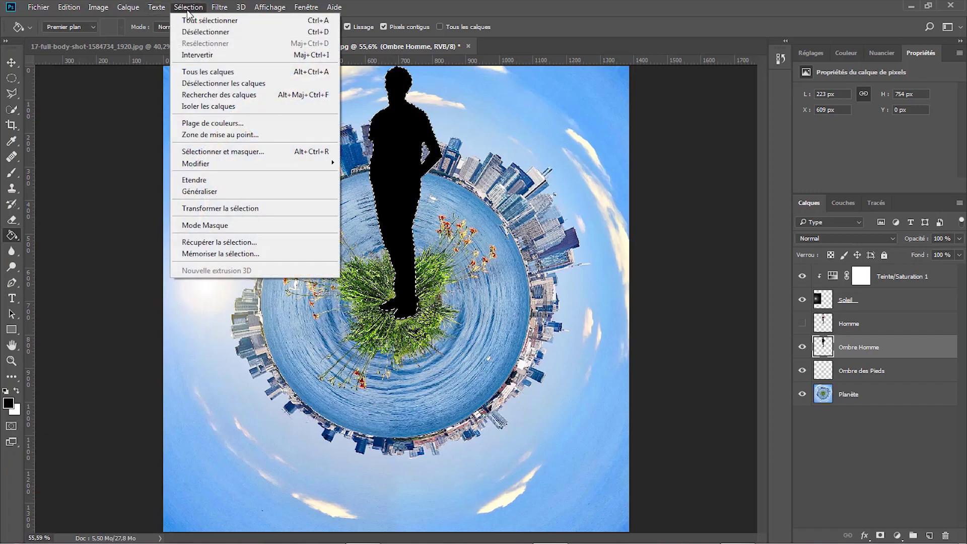
left_click(220, 33)
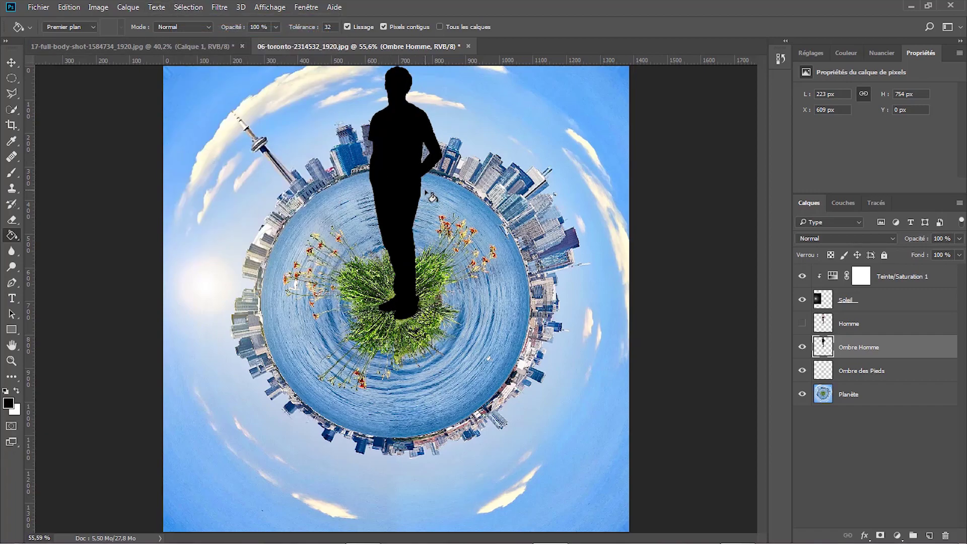
- Distort the black silhouette into a slanted cast shadow about 429 × 438 px, running from the feet away from the sun
key("ctrl+t")
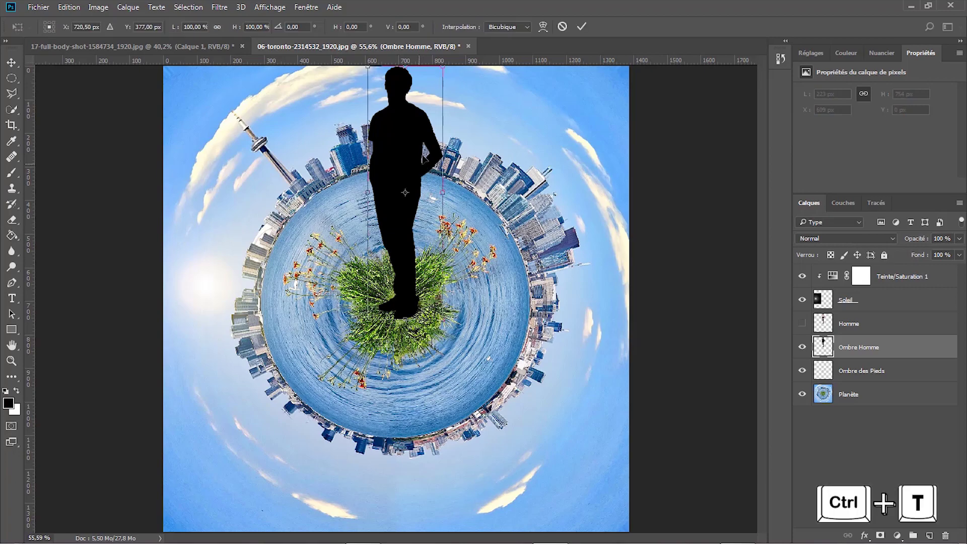
left_click_drag(441, 72, 592, 233)
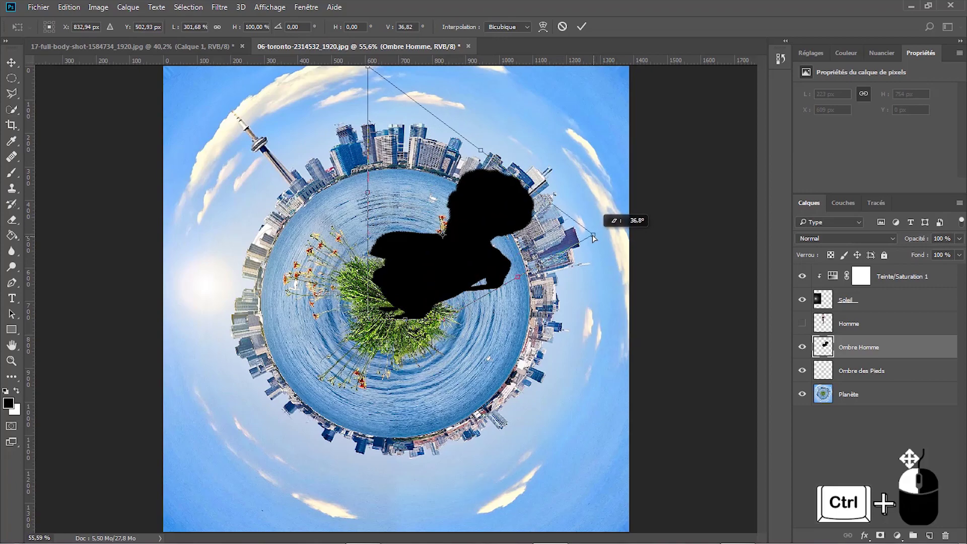
left_click_drag(367, 73, 492, 163)
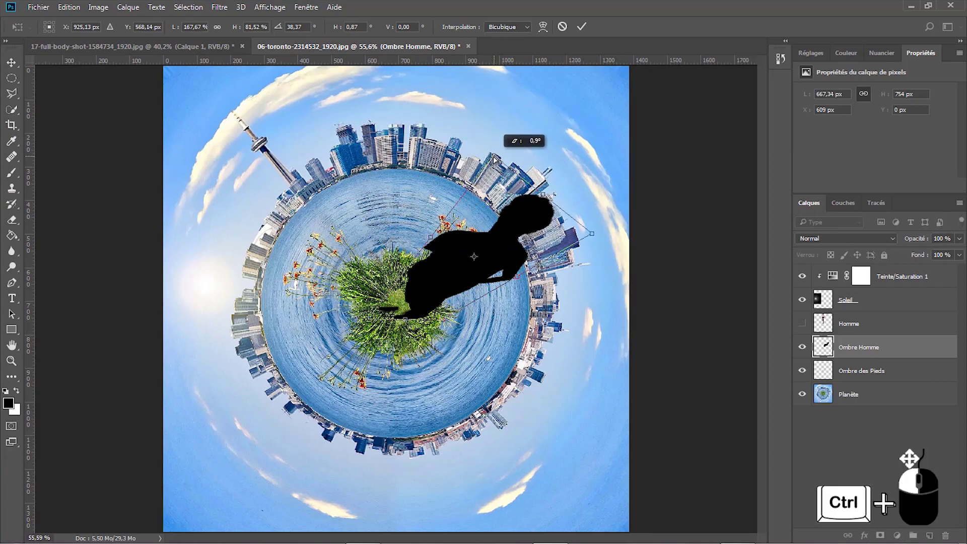
left_click_drag(592, 234, 561, 220)
mouse_move(493, 166)
left_mouse_down()
mouse_move(482, 195)
mouse_move(489, 150)
left_mouse_up()
mouse_move(560, 221)
left_mouse_down()
mouse_move(543, 220)
mouse_move(542, 208)
left_mouse_up()
key("Return")
key("g")
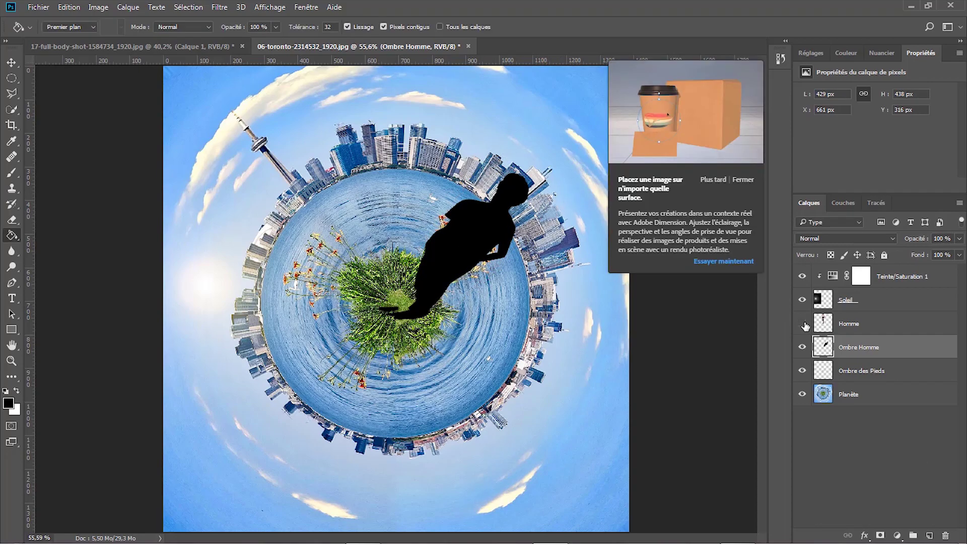
- Show the Homme layer again and set the Ombre Homme layer's opacity to 45 %
left_click(803, 324)
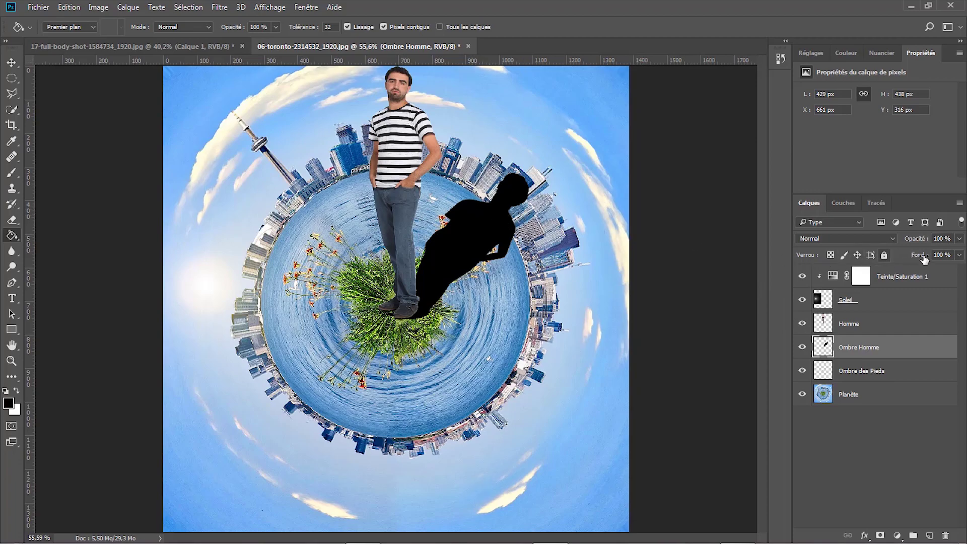
type("45")
key("Return")
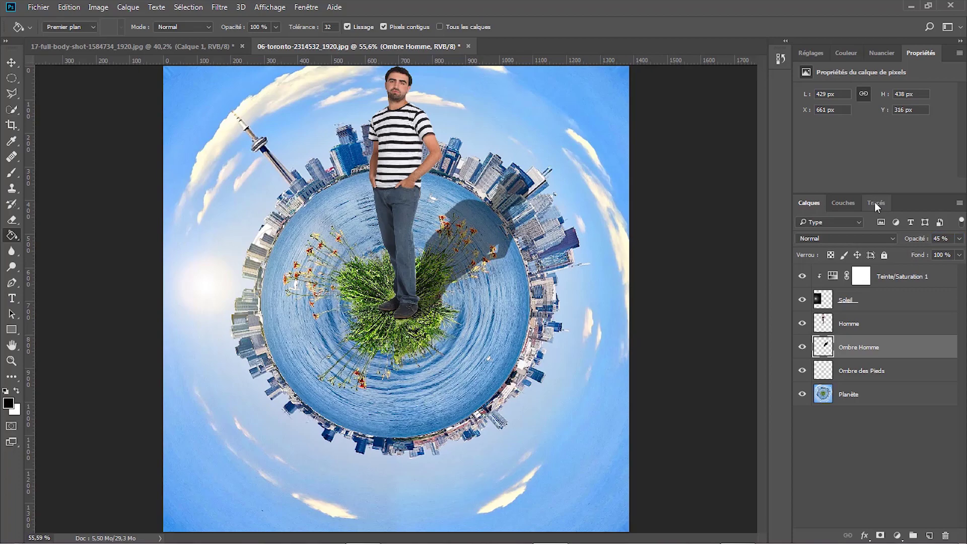
- Soften the man's shadow with a Gaussian blur of 2.0 pixels radius
left_click(221, 7)
mouse_move(360, 176)
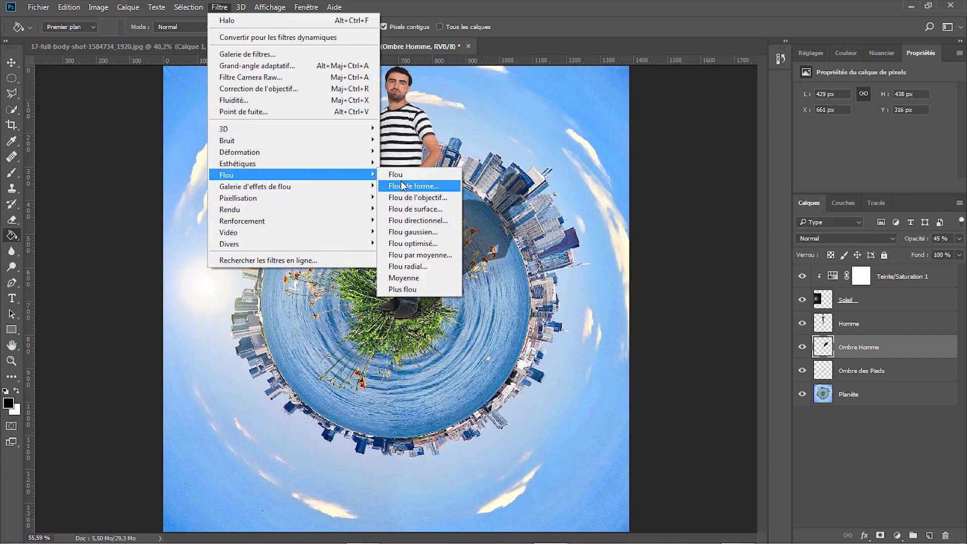
left_click(414, 231)
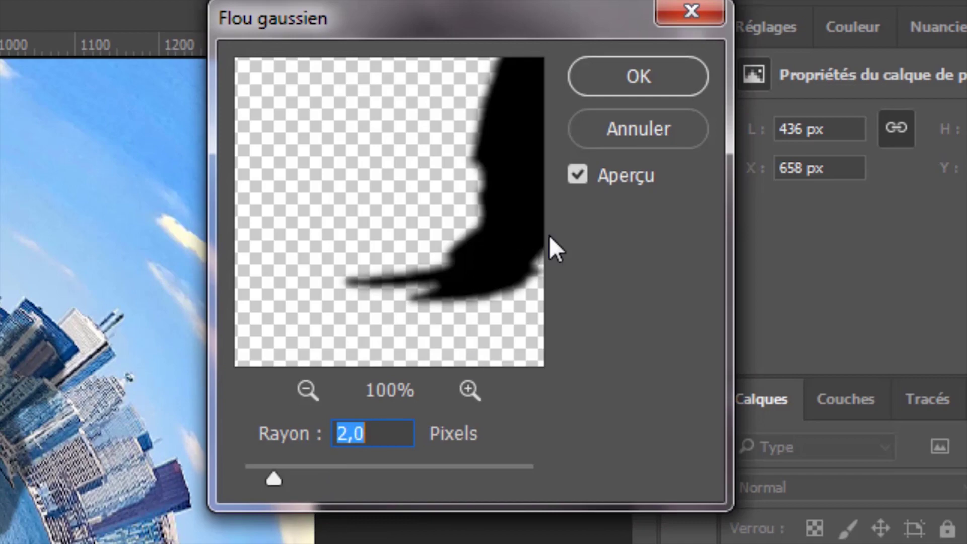
left_click(637, 78)
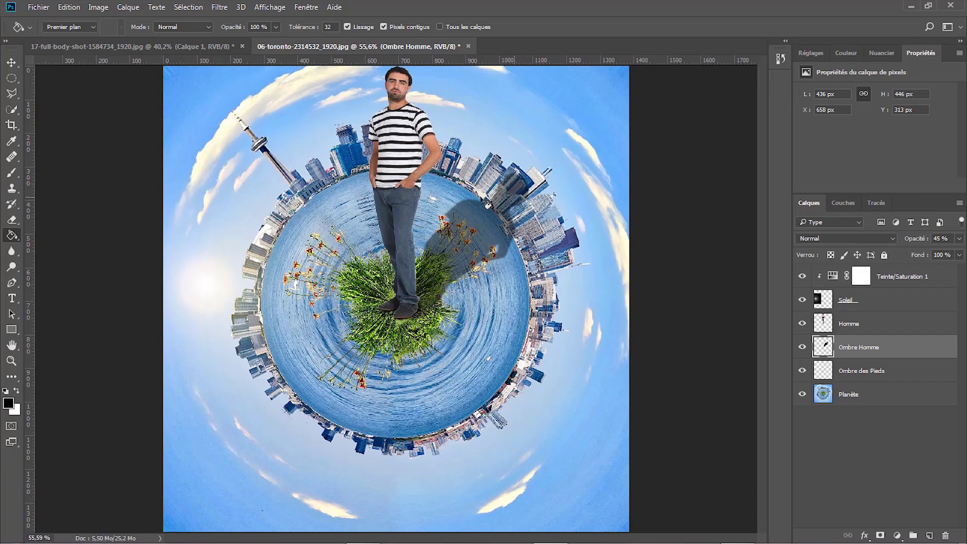
- Fade the head end of the man's shadow using a soft 400 px eraser with 0 % hardness
left_click(10, 221)
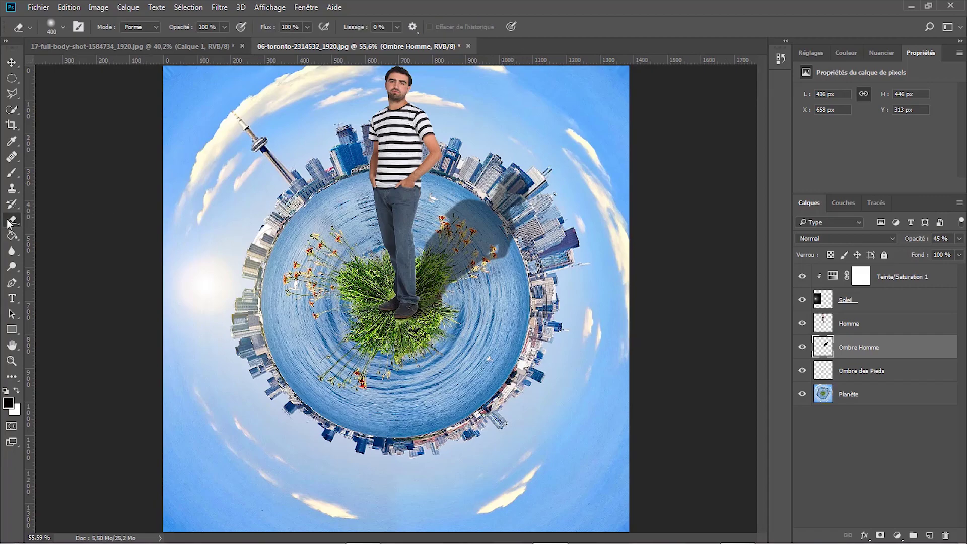
left_click(63, 28)
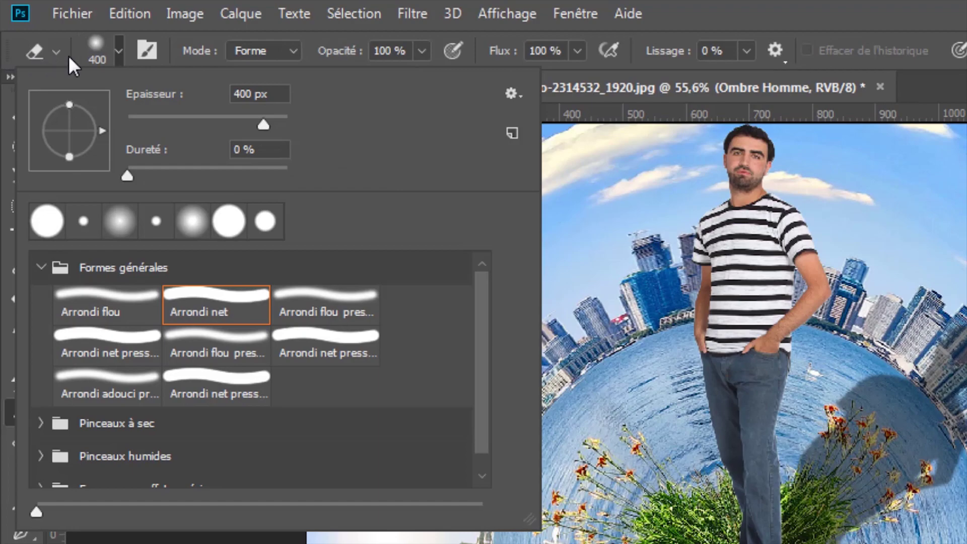
left_click(117, 51)
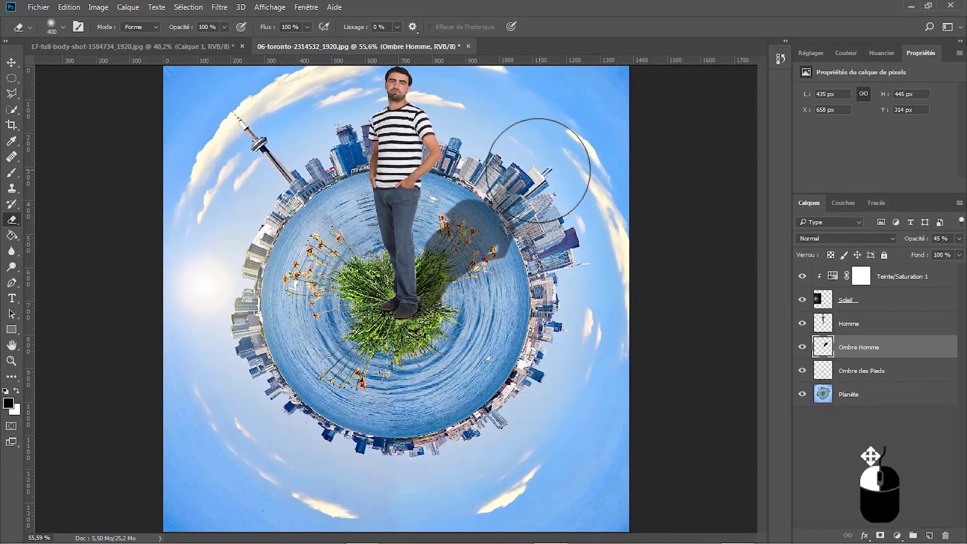
mouse_move(538, 171)
left_mouse_down()
mouse_move(523, 168)
mouse_move(583, 130)
left_mouse_up()
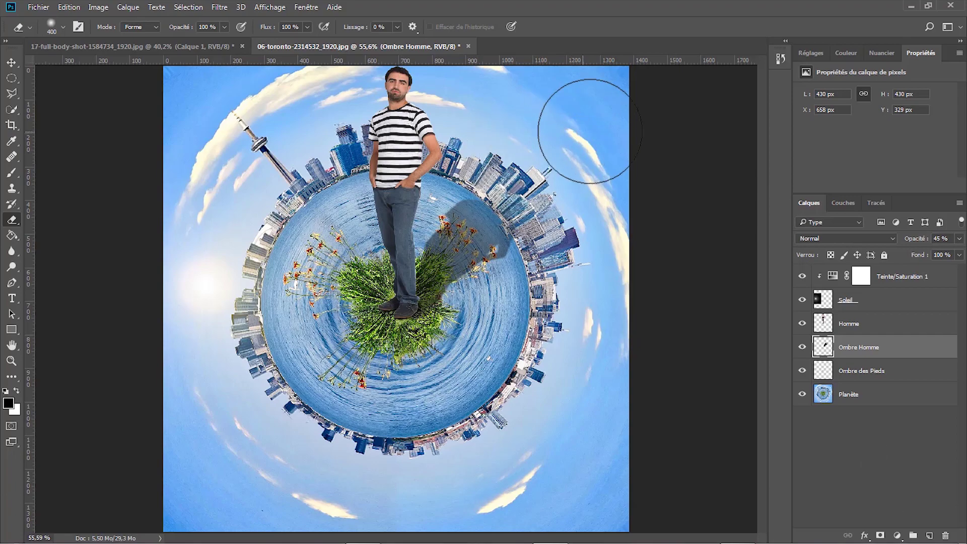
left_click(559, 184)
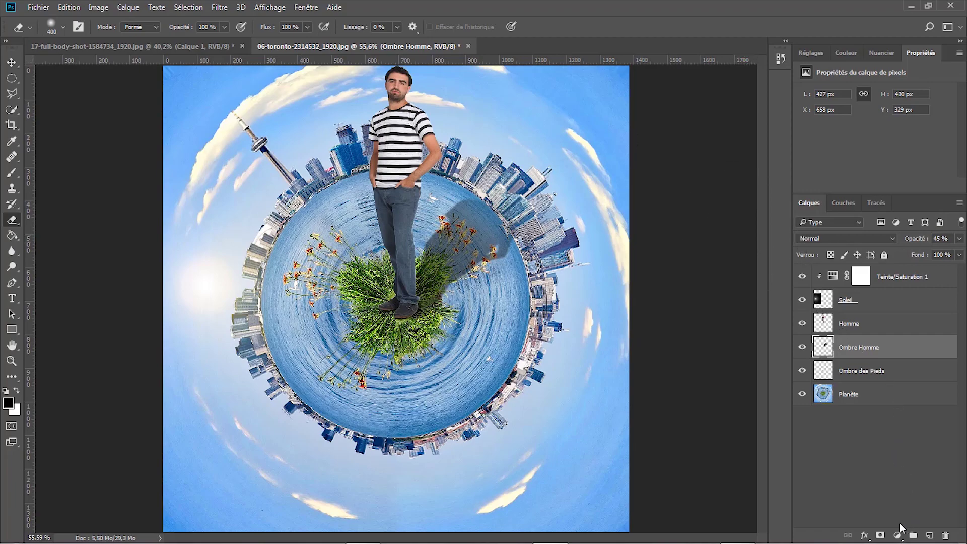
- Add a Vibrance adjustment layer directly above Soleil and set its vibrance to +80
left_click(898, 536)
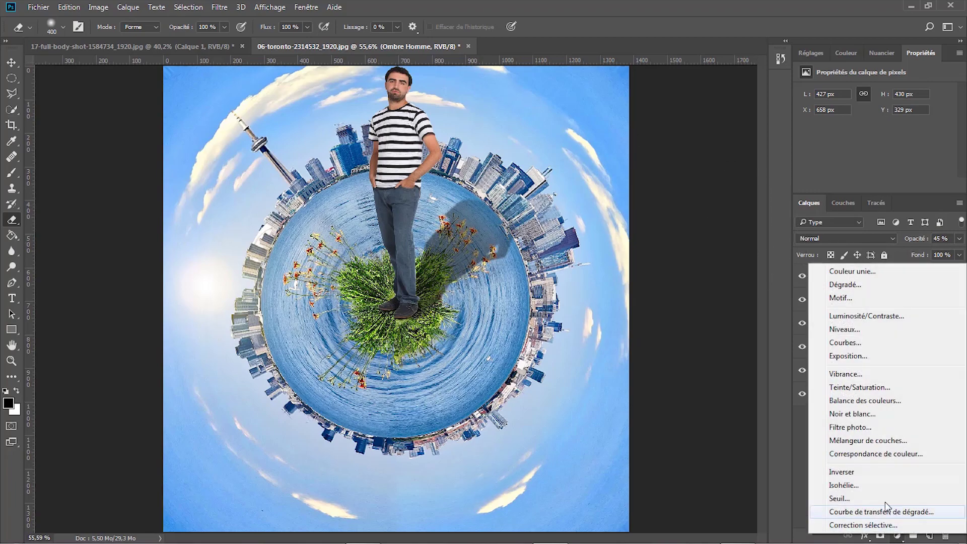
left_click(855, 374)
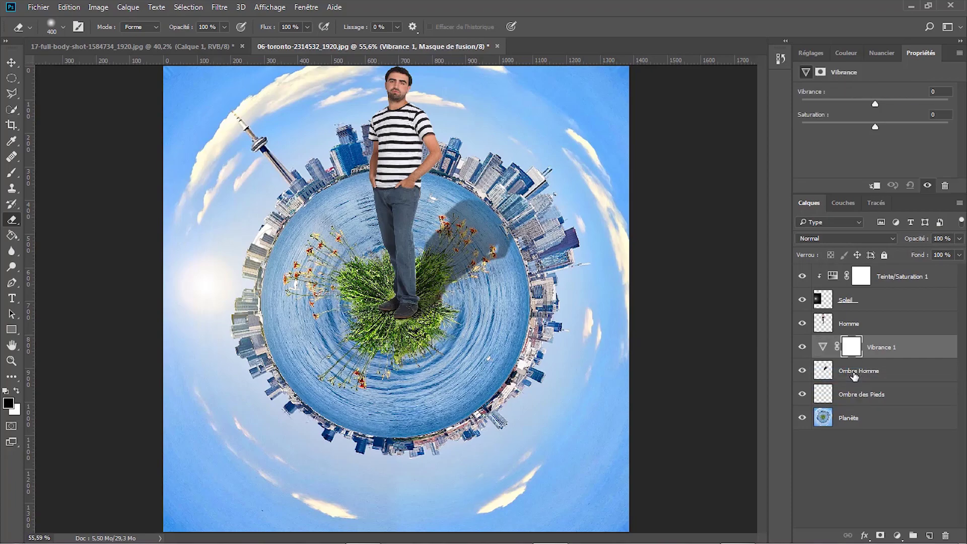
left_click_drag(868, 346, 890, 291)
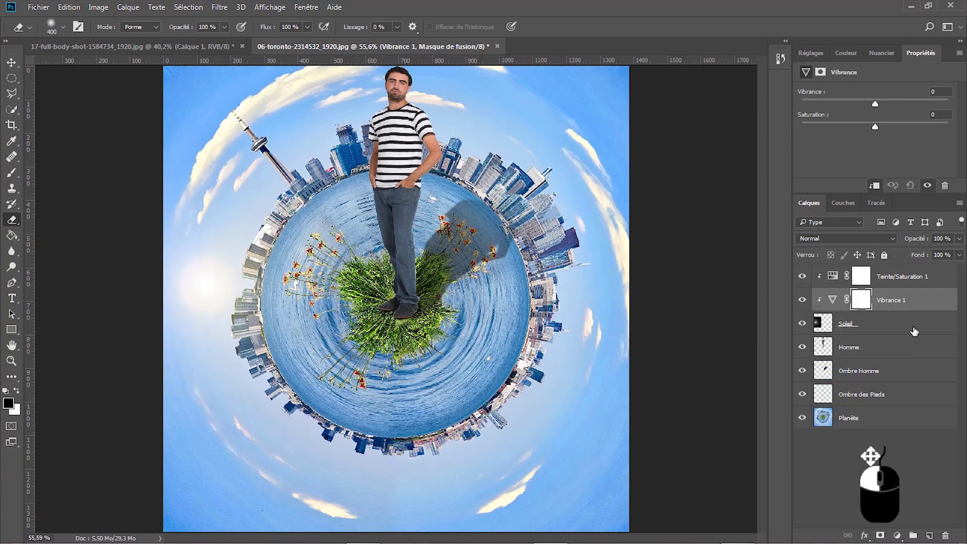
left_click_drag(878, 104, 937, 117)
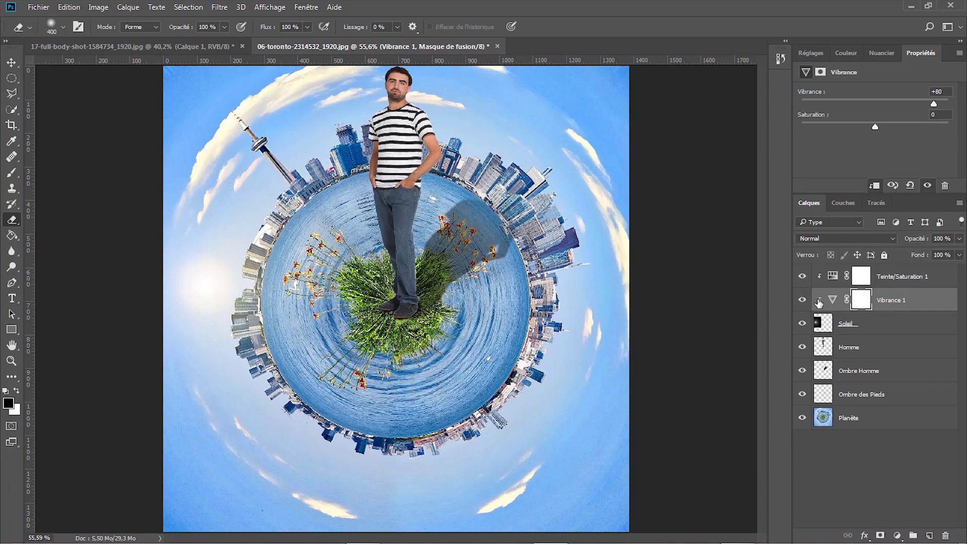
- Move the Vibrance layer above Teinte/Saturation 1, unclip it so it affects the whole image, and compare with and without it
left_click_drag(841, 307, 854, 275)
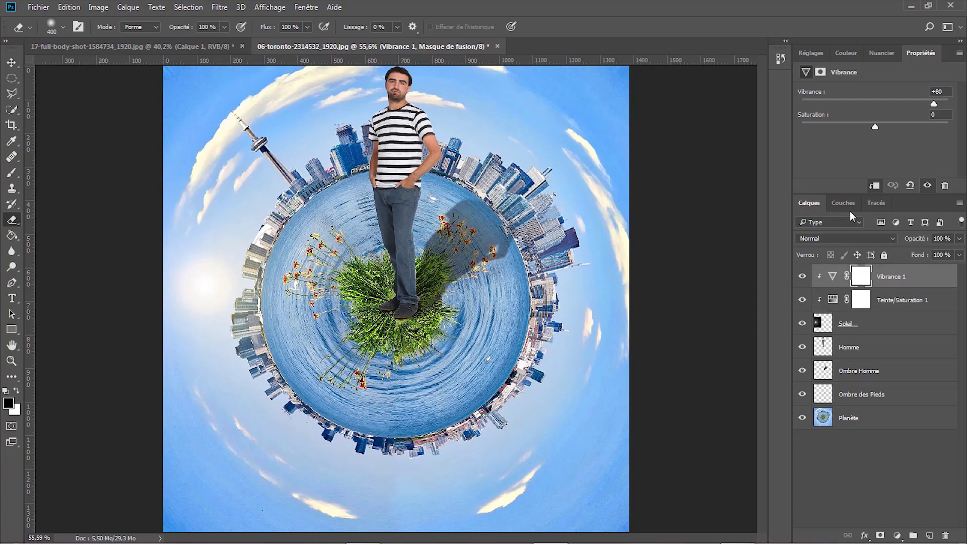
left_click(879, 191)
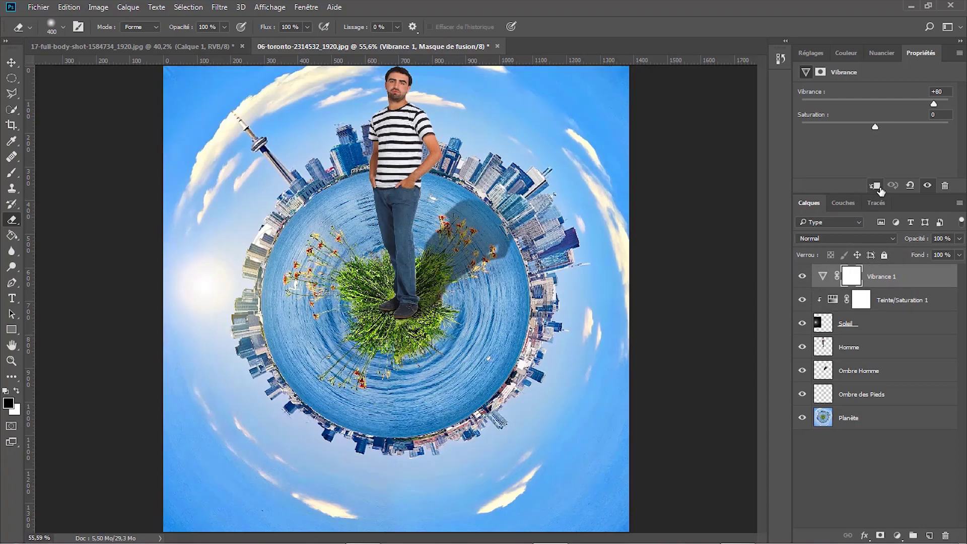
left_click(804, 276)
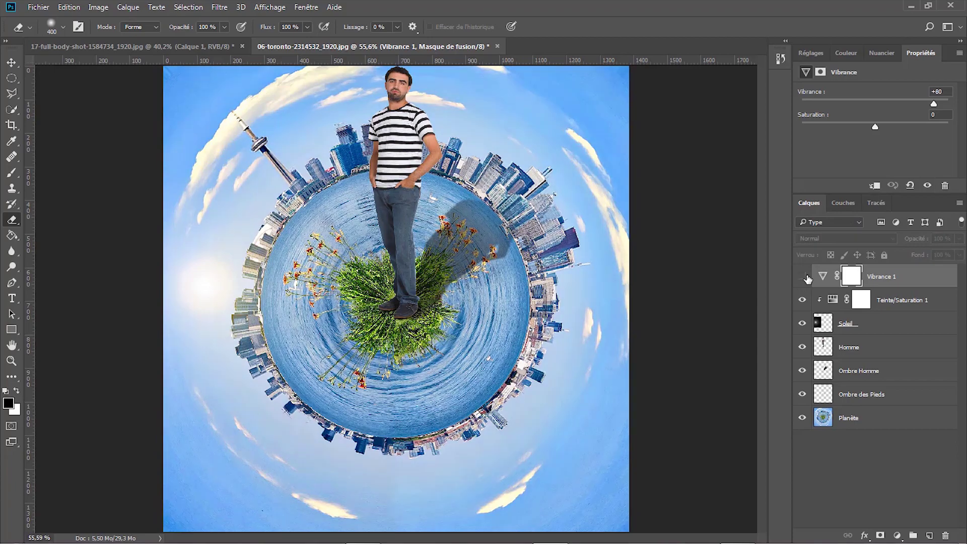
left_click(804, 277)
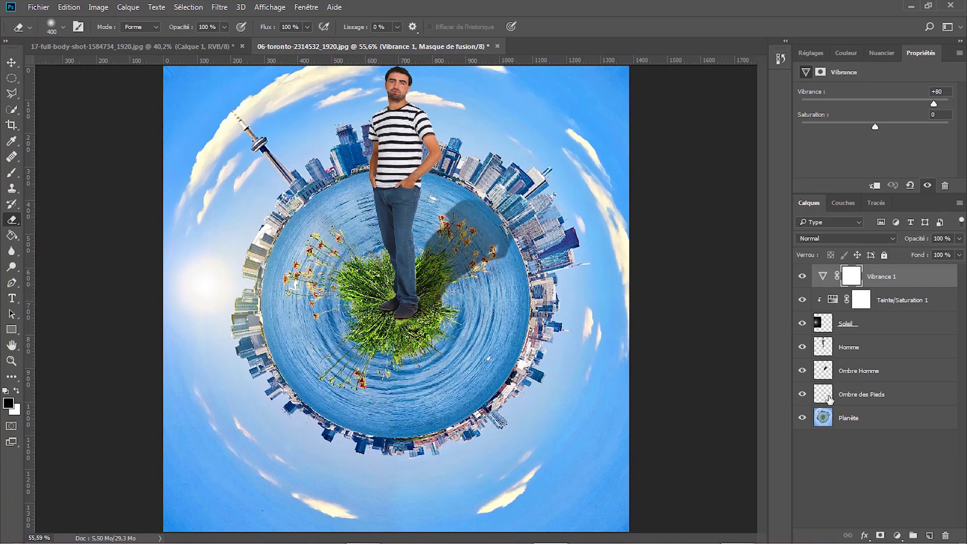
- Shift the Soleil layer slightly up and toward the planet, to about X -263 px and Y 210 px
left_click(844, 328)
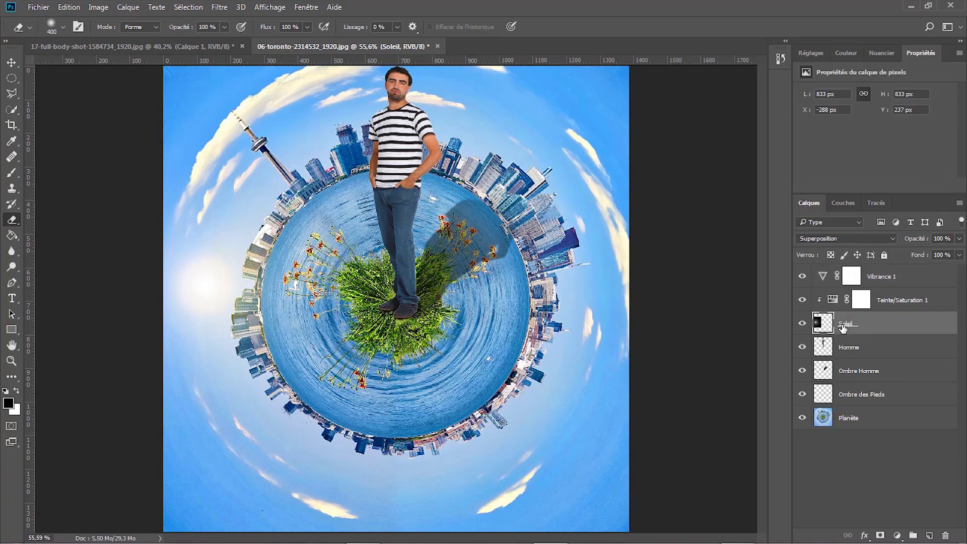
key("ctrl+t")
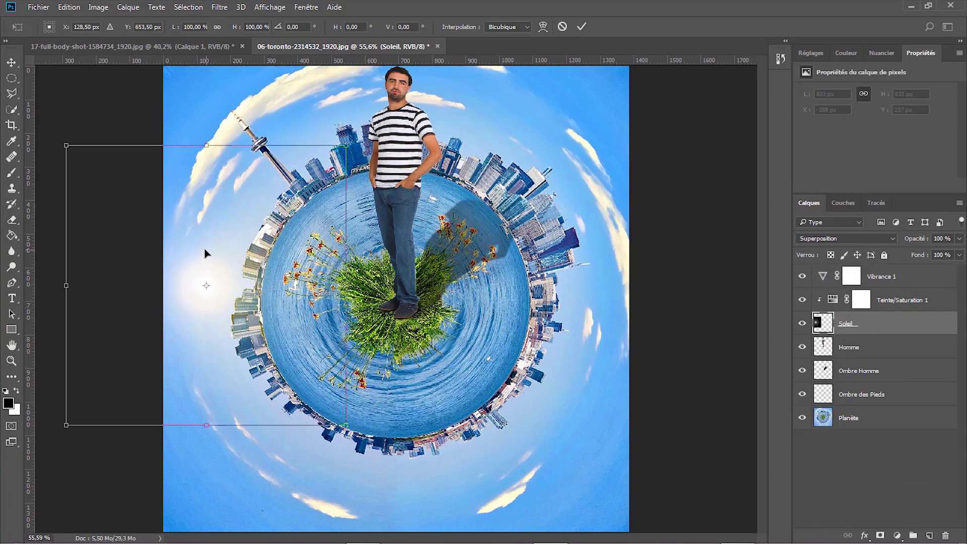
left_click_drag(202, 250, 206, 243)
key("Return")
key("e")
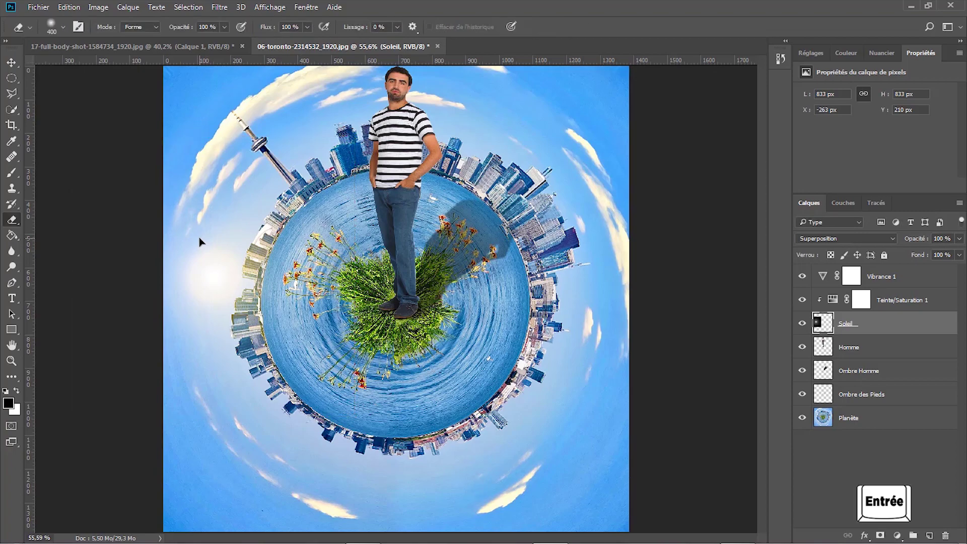